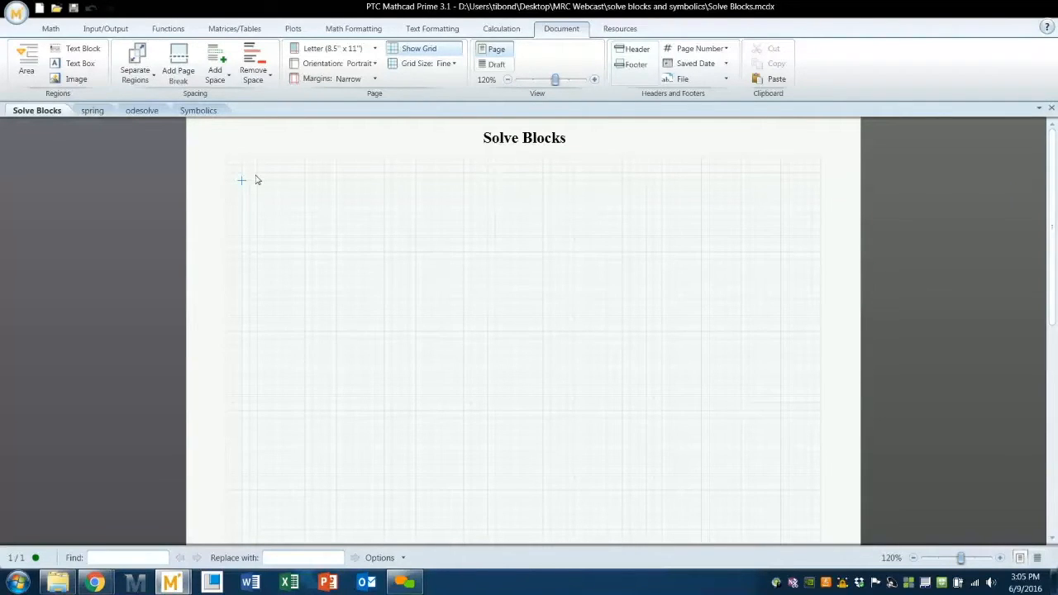
- Insert a solve block below the Solve Blocks heading and enlarge it to span most of the page width
{"action": "left_click", "coordinate": [50, 28]}
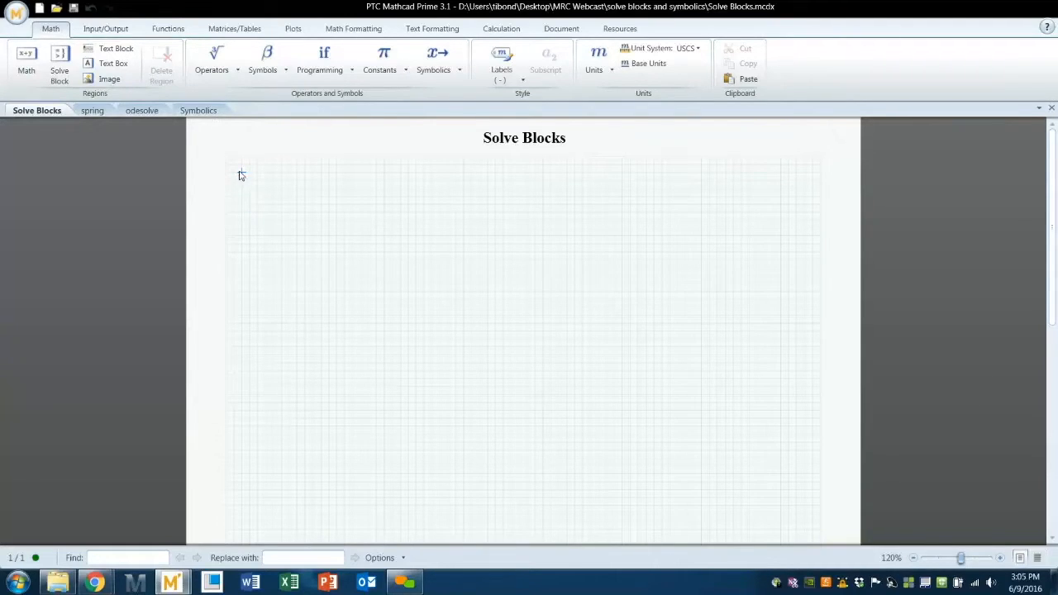
{"action": "left_click", "coordinate": [59, 68]}
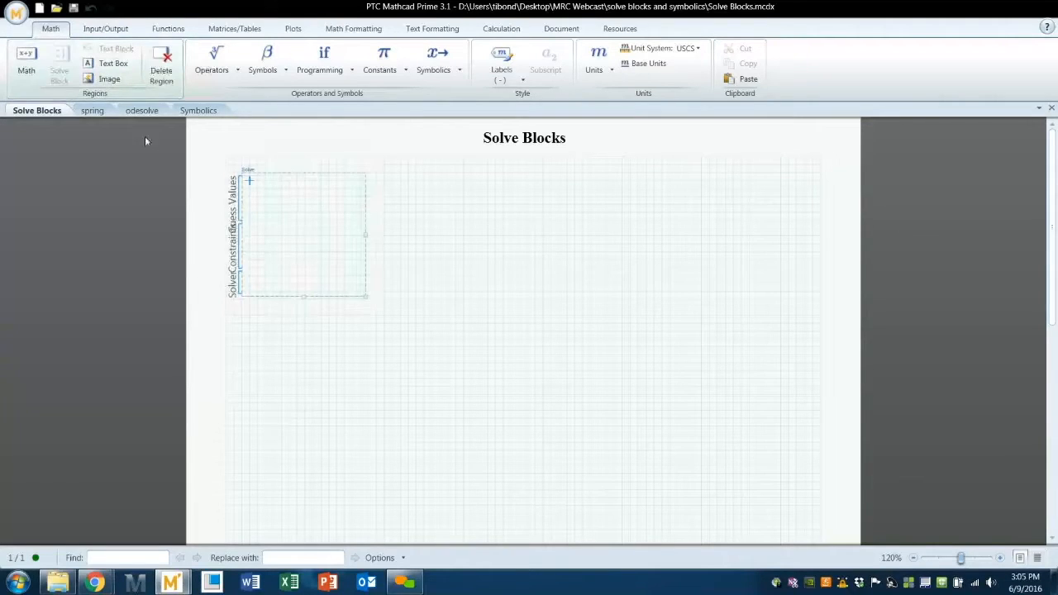
{"action": "left_click_drag", "start_coordinate": [361, 292], "coordinate": [757, 436]}
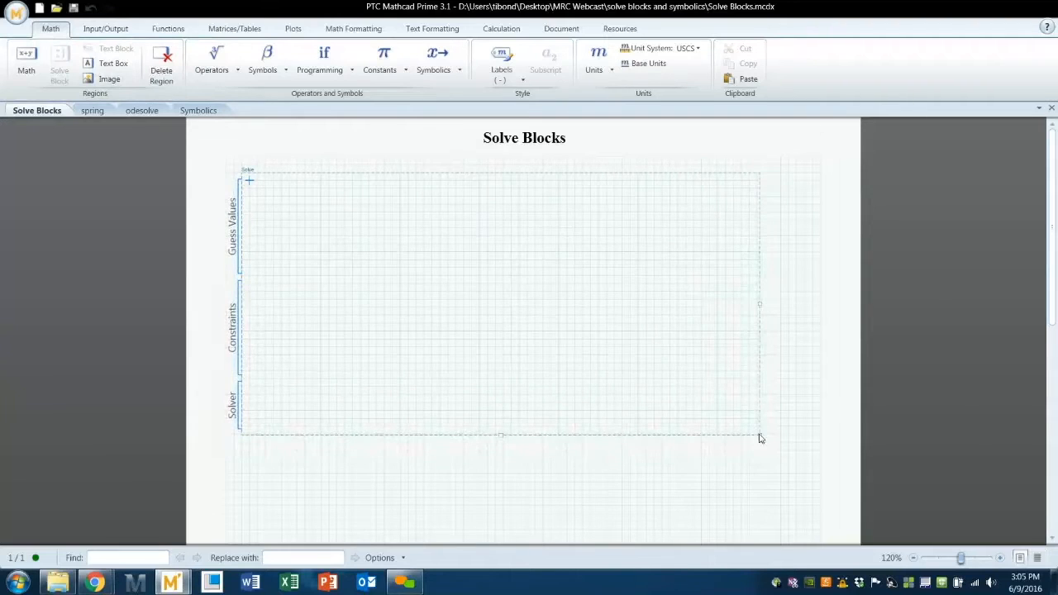
- Insert 14 blank lines above the solve block to make room for function definitions
{"action": "left_click", "coordinate": [288, 166]}
{"action": "key", "text": "Return"}
{"action": "key", "text": "Return"}
{"action": "key", "text": "Return"}
{"action": "key", "text": "Return"}
{"action": "key", "text": "Return"}
{"action": "key", "text": "Return"}
{"action": "key", "text": "Return"}
{"action": "key", "text": "Return"}
{"action": "key", "text": "Return"}
{"action": "key", "text": "Return"}
{"action": "key", "text": "Return"}
{"action": "key", "text": "Return"}
{"action": "key", "text": "Return"}
{"action": "key", "text": "Return"}
- Define the function f(x):=6·x+3 in the space above the solve block
{"action": "left_click", "coordinate": [258, 188]}
{"action": "key", "text": "ctrl+t"}
{"action": "type", "text": "f(x)="}
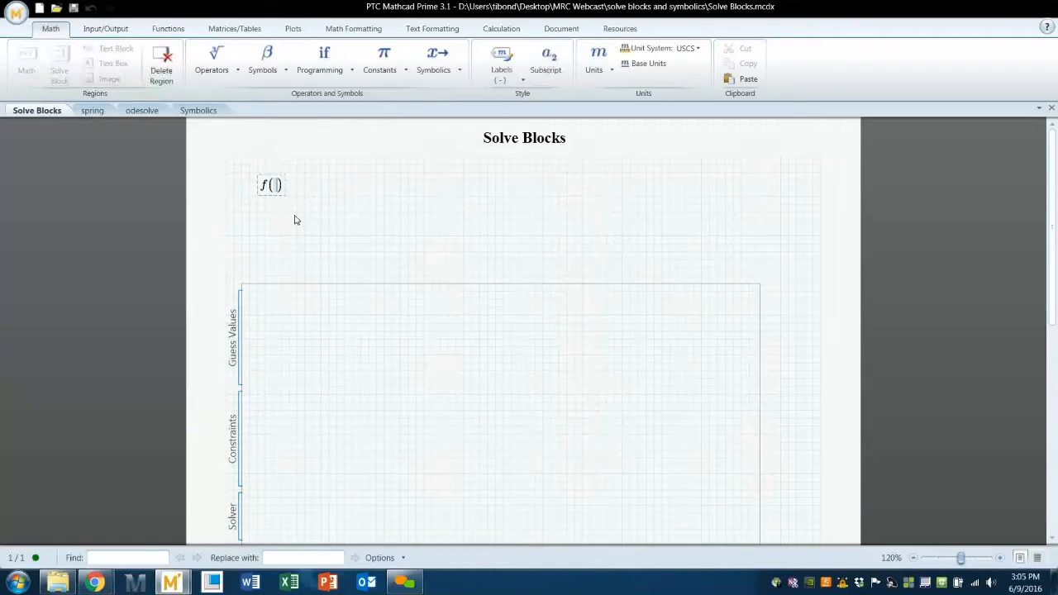
{"action": "type", "text": "6*x"}
{"action": "type", "text": "+3"}
- Define the function g(x):=2·x-7 beneath the f(x) definition
{"action": "left_click", "coordinate": [265, 222]}
{"action": "type", "text": "g(x):="}
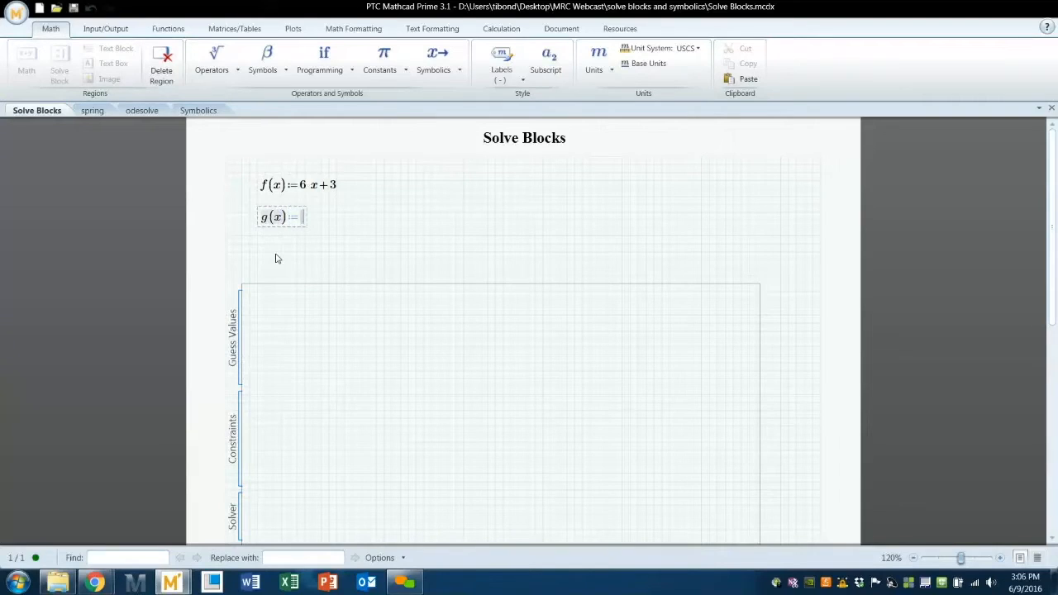
{"action": "type", "text": "2x"}
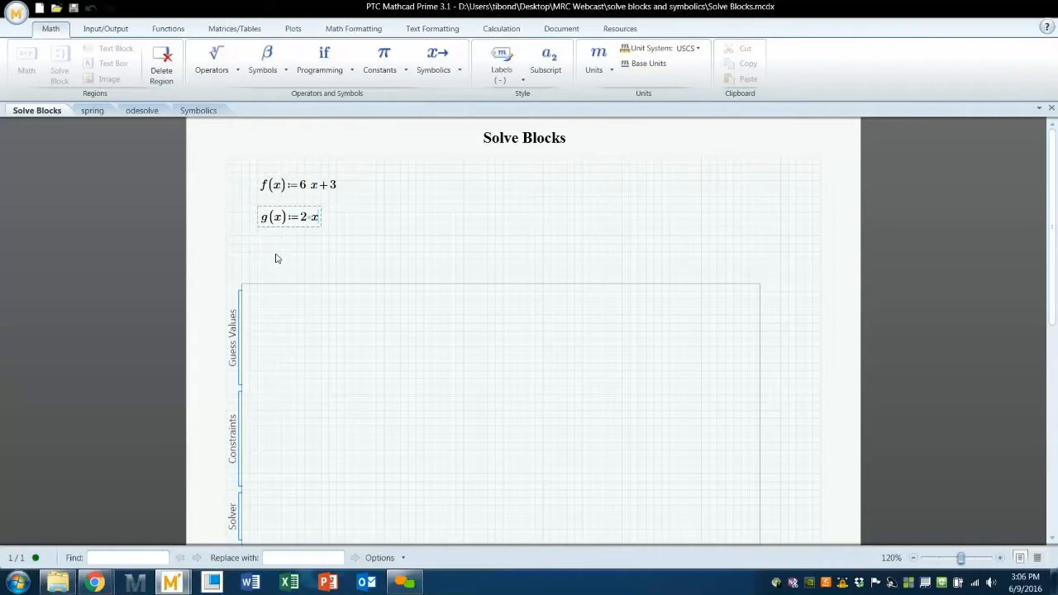
{"action": "type", "text": "-7"}
{"action": "left_click", "coordinate": [276, 256]}
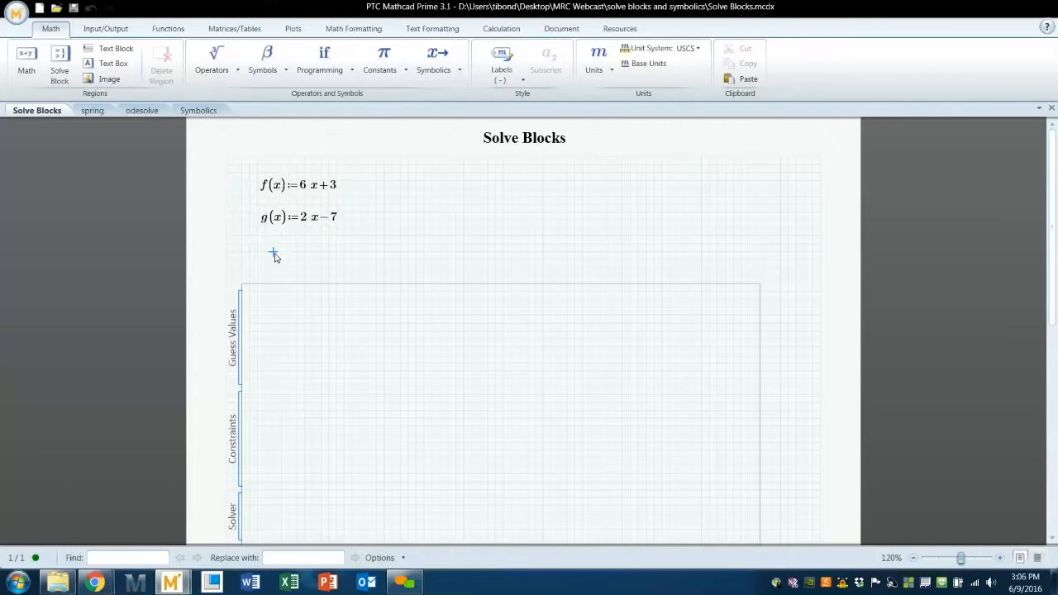
- Remove the surplus blank lines between the two function definitions and above the solve block
{"action": "left_click", "coordinate": [248, 205]}
{"action": "key", "text": "Delete"}
{"action": "key", "text": "Delete"}
{"action": "left_click", "coordinate": [242, 220]}
{"action": "key", "text": "Delete"}
{"action": "key", "text": "Delete"}
{"action": "key", "text": "Delete"}
{"action": "key", "text": "Delete"}
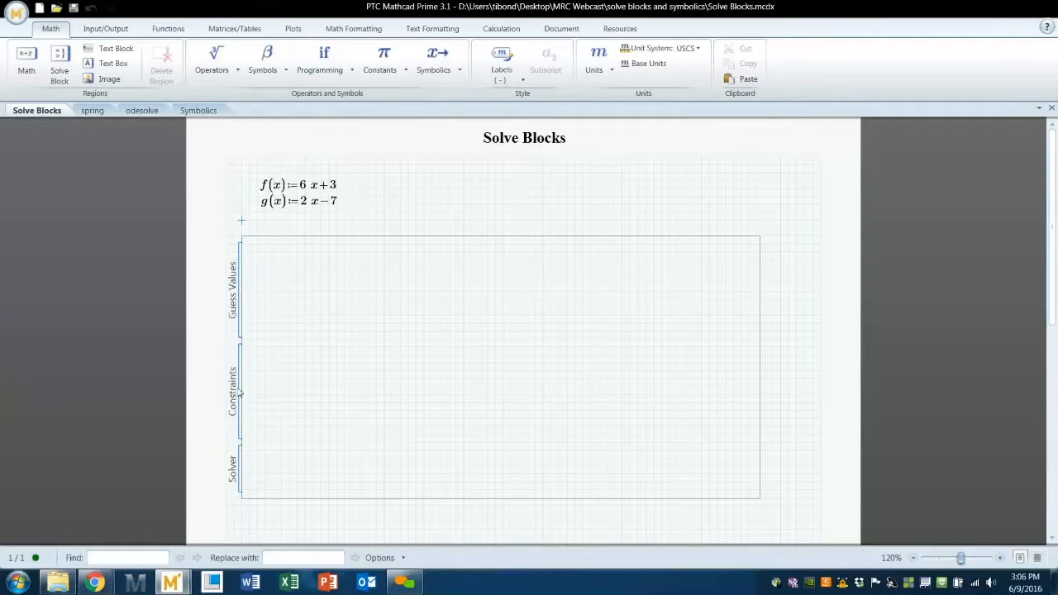
- Enter the constraint f(x)=g(x) in the solve block's Constraints area, using the comparison equals operator
{"action": "left_click", "coordinate": [272, 370]}
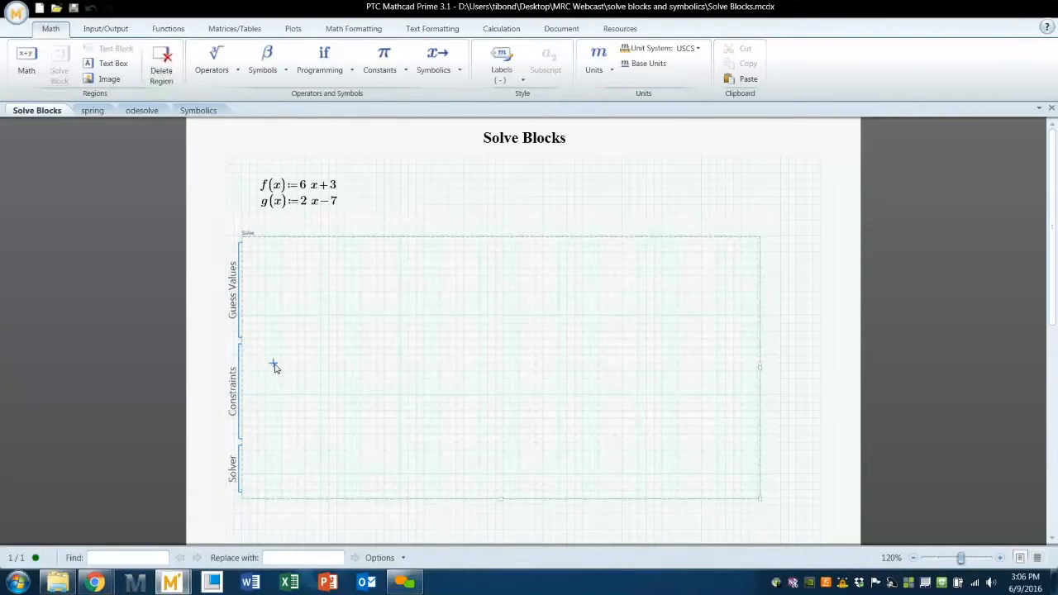
{"action": "left_click", "coordinate": [273, 380]}
{"action": "left_click", "coordinate": [272, 372]}
{"action": "left_click", "coordinate": [273, 365]}
{"action": "type", "text": "f(x"}
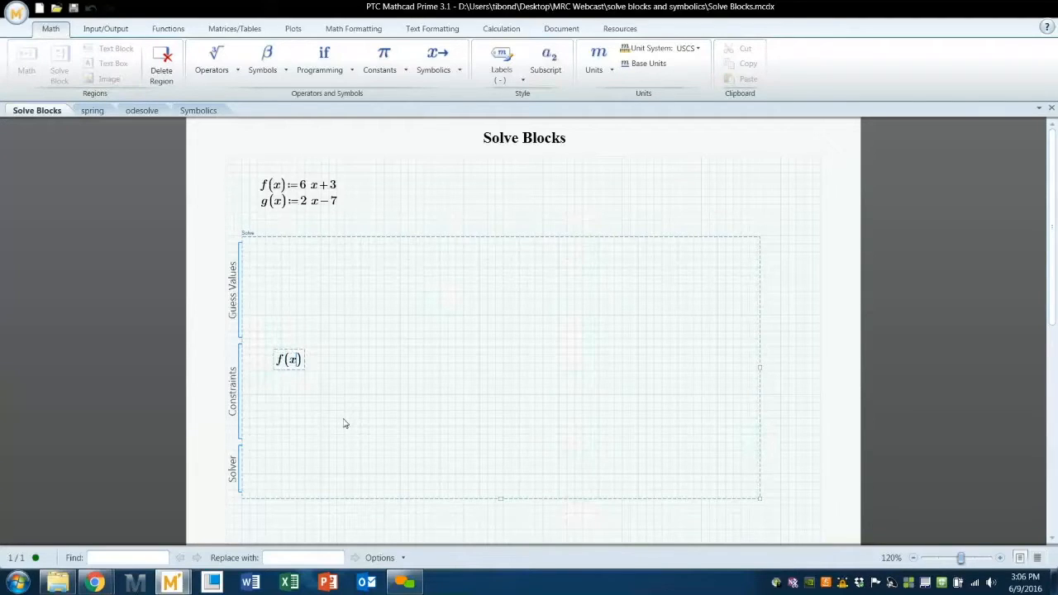
{"action": "type", "text": ")"}
{"action": "key", "text": "ctrl+equal"}
{"action": "type", "text": "g(x"}
{"action": "left_click", "coordinate": [391, 214]}
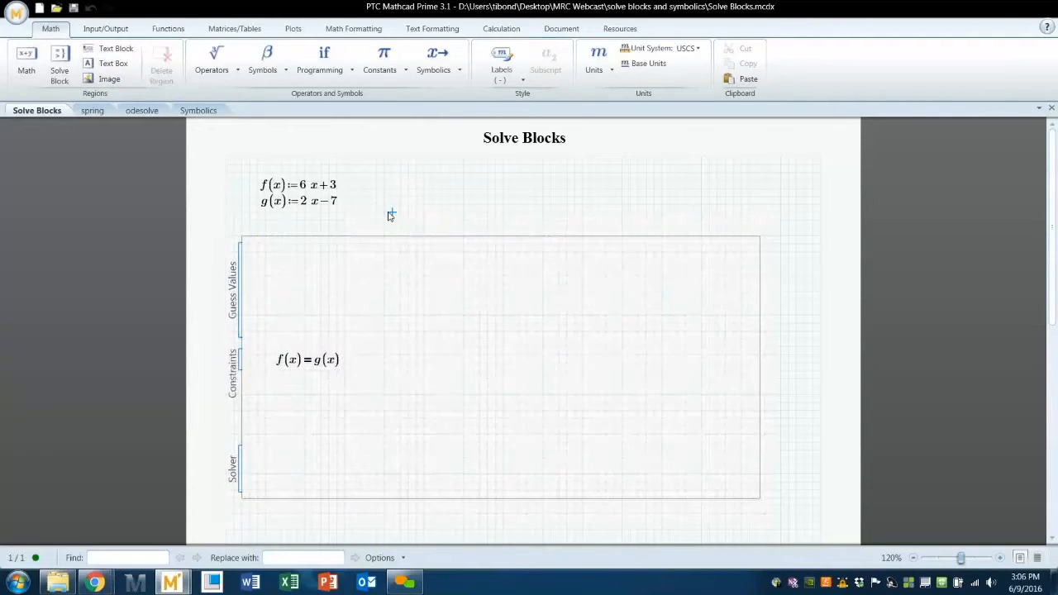
- Compare the definition operator with the constraint's equals sign and examine the available equals operators
{"action": "left_click", "coordinate": [316, 381]}
{"action": "left_click", "coordinate": [292, 190]}
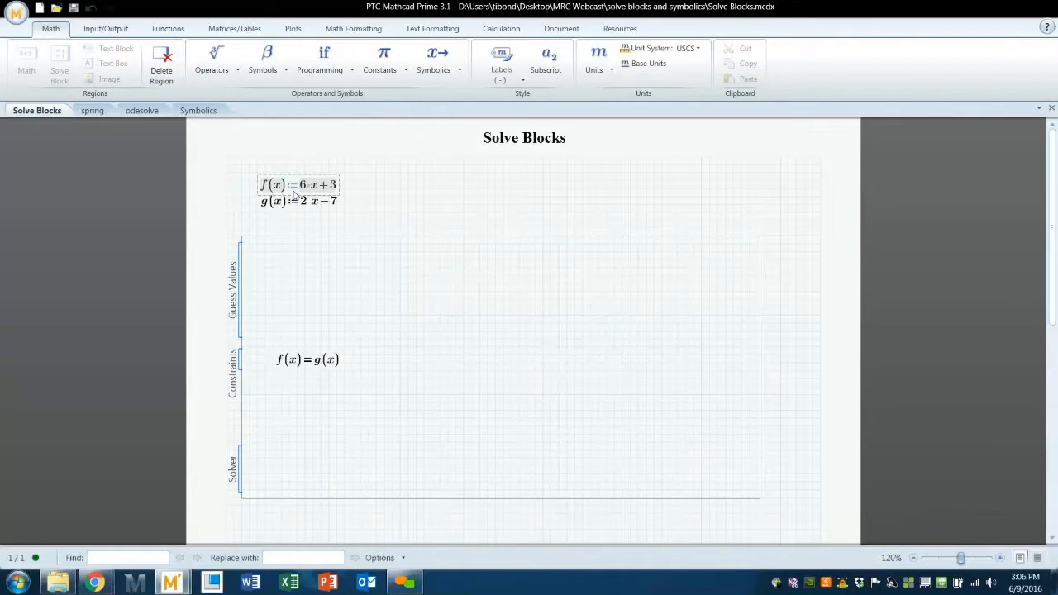
{"action": "left_click", "coordinate": [310, 363]}
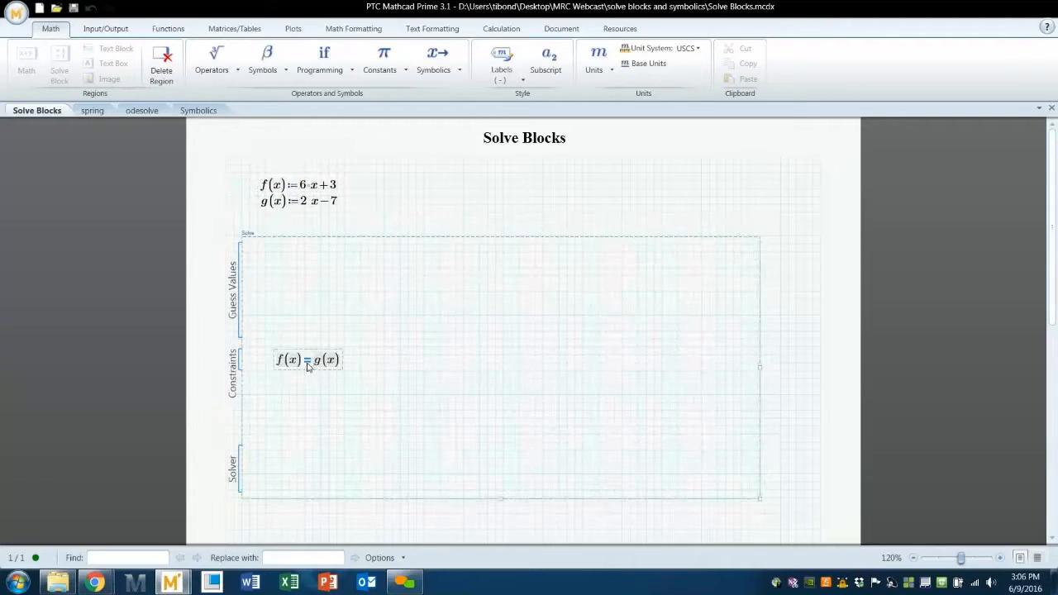
{"action": "left_click", "coordinate": [218, 64]}
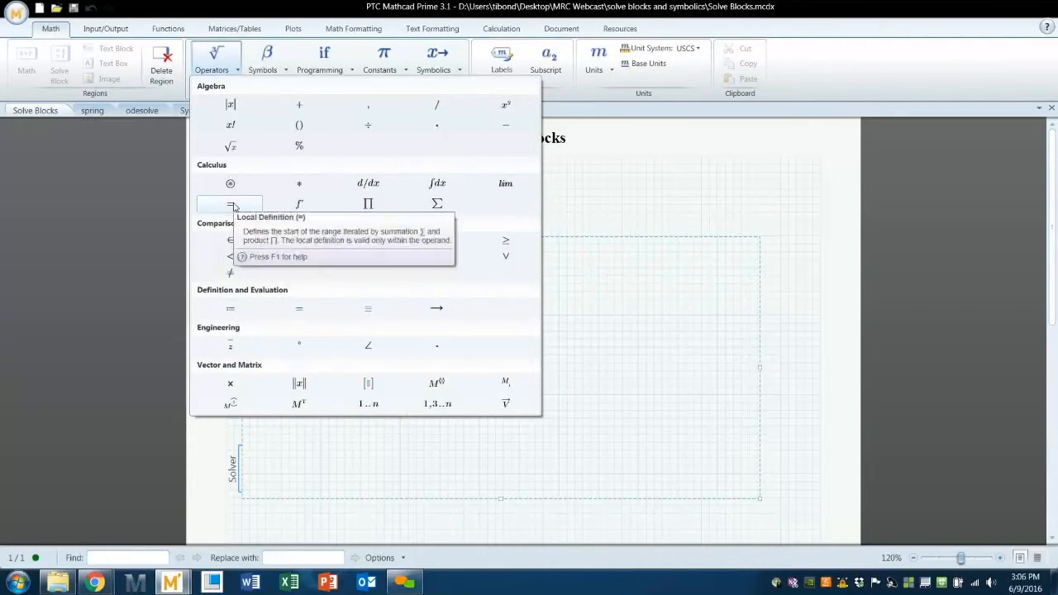
{"action": "left_click", "coordinate": [636, 195]}
{"action": "left_click", "coordinate": [384, 340]}
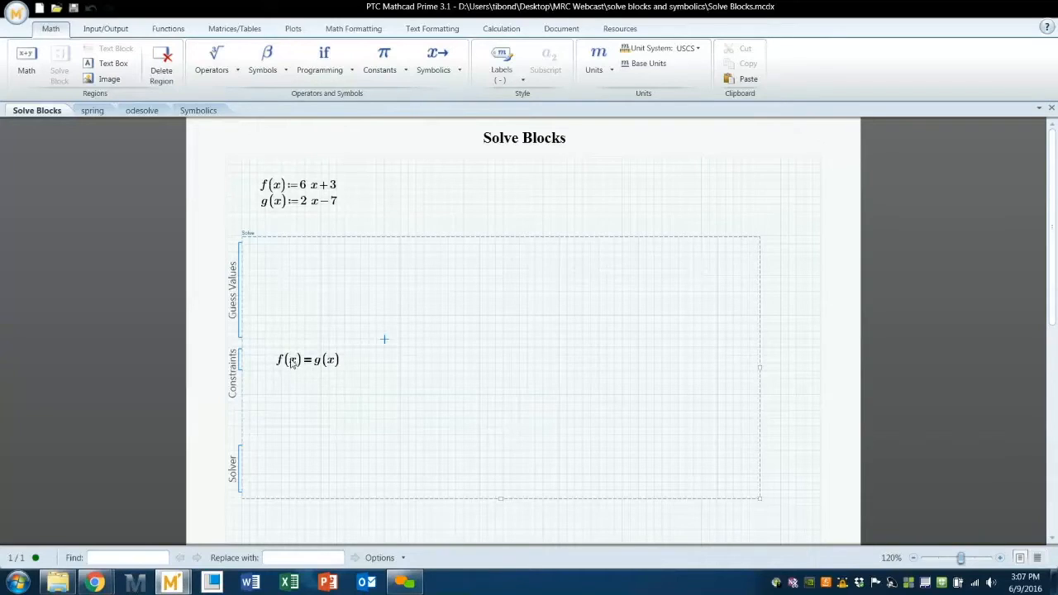
- Enter the guess value x:=1 in the solve block's Guess Values area
{"action": "left_click", "coordinate": [274, 276]}
{"action": "type", "text": "x:=1"}
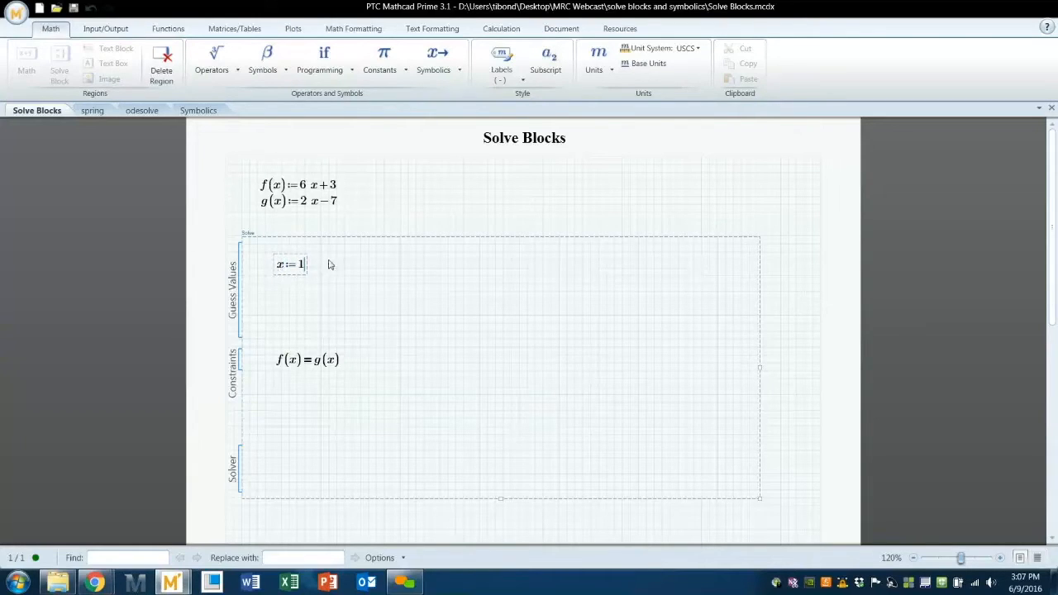
{"action": "left_click", "coordinate": [328, 267]}
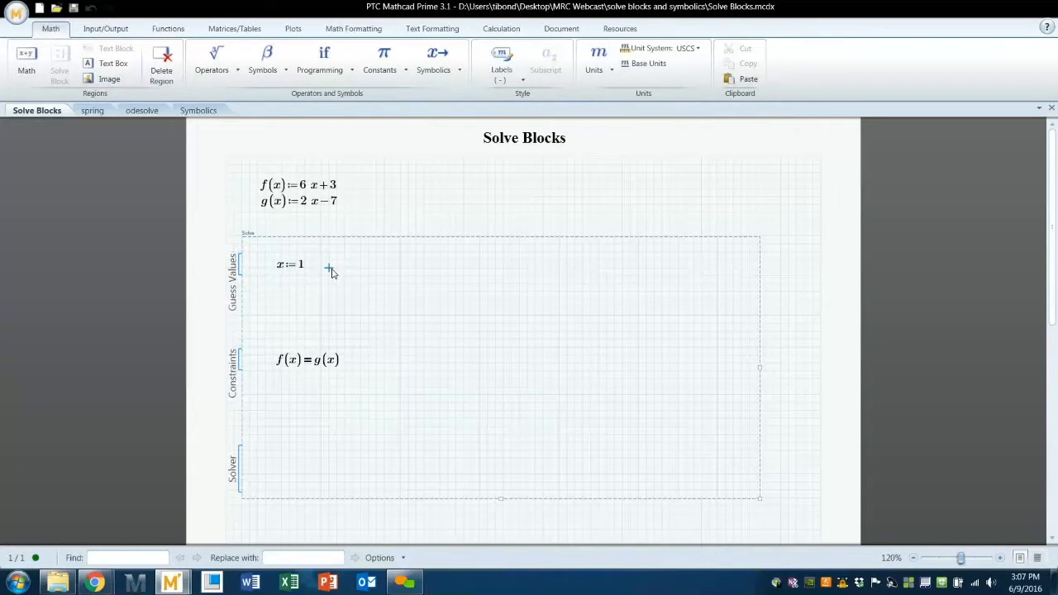
- Insert the find function in the Solver area with x as its only argument and evaluate it
{"action": "left_click", "coordinate": [265, 466]}
{"action": "left_click", "coordinate": [169, 29]}
{"action": "left_click", "coordinate": [451, 52]}
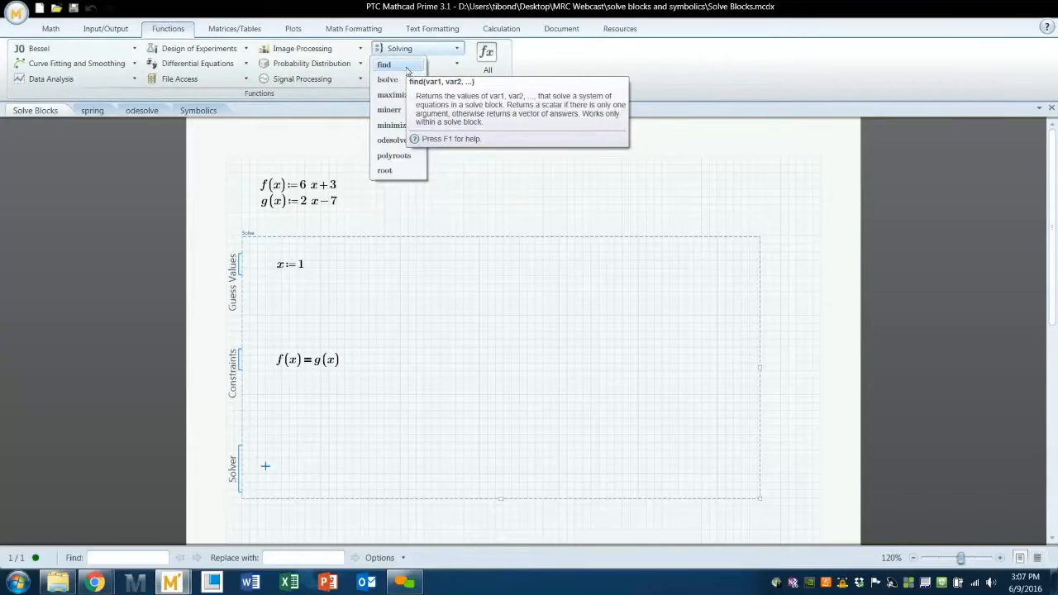
{"action": "left_click", "coordinate": [385, 64]}
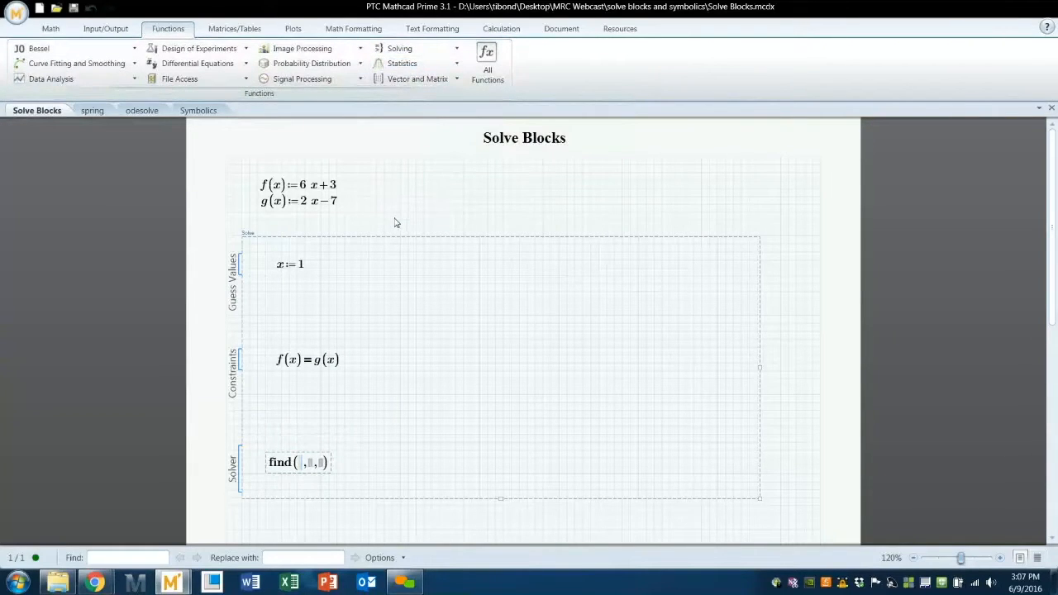
{"action": "key", "text": "BackSpace"}
{"action": "key", "text": "BackSpace"}
{"action": "type", "text": "x)="}
{"action": "left_click", "coordinate": [439, 197]}
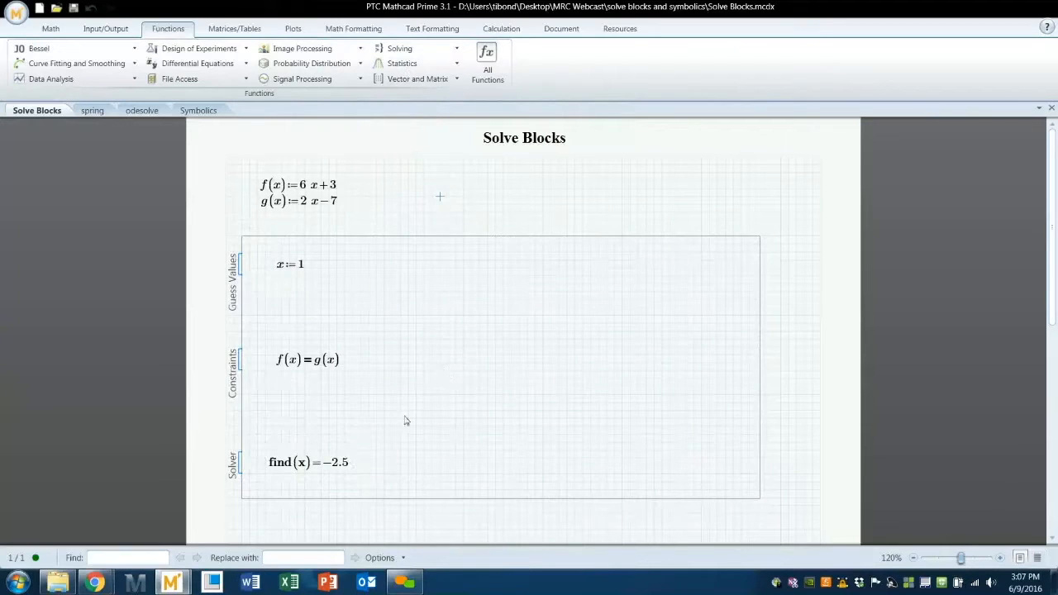
- Assign the find(x) result to a variable named int and evaluate int below the solve block
{"action": "left_click", "coordinate": [351, 470]}
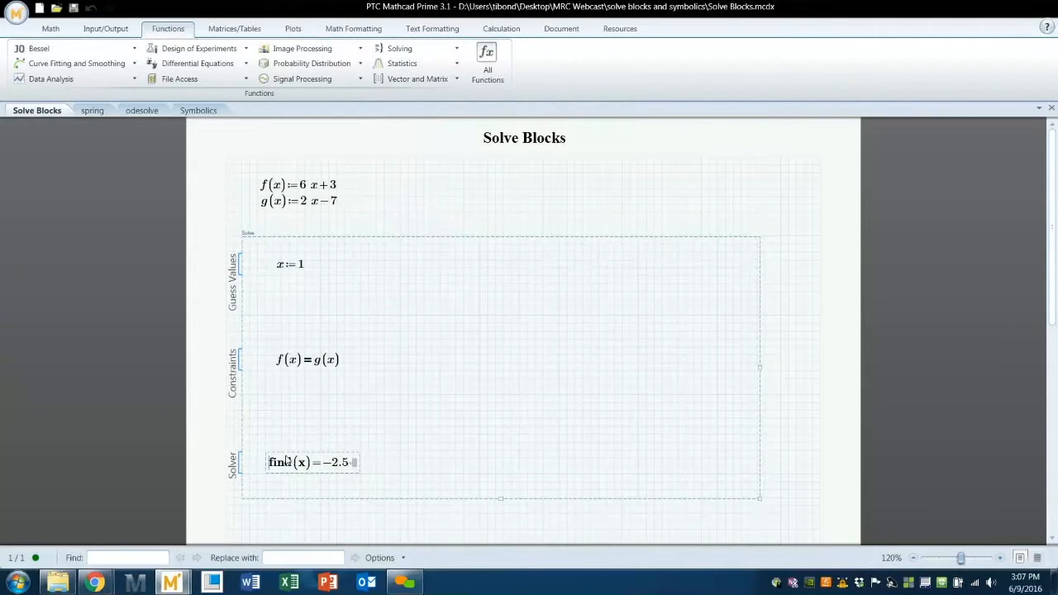
{"action": "left_click", "coordinate": [286, 462]}
{"action": "type", "text": "int:"}
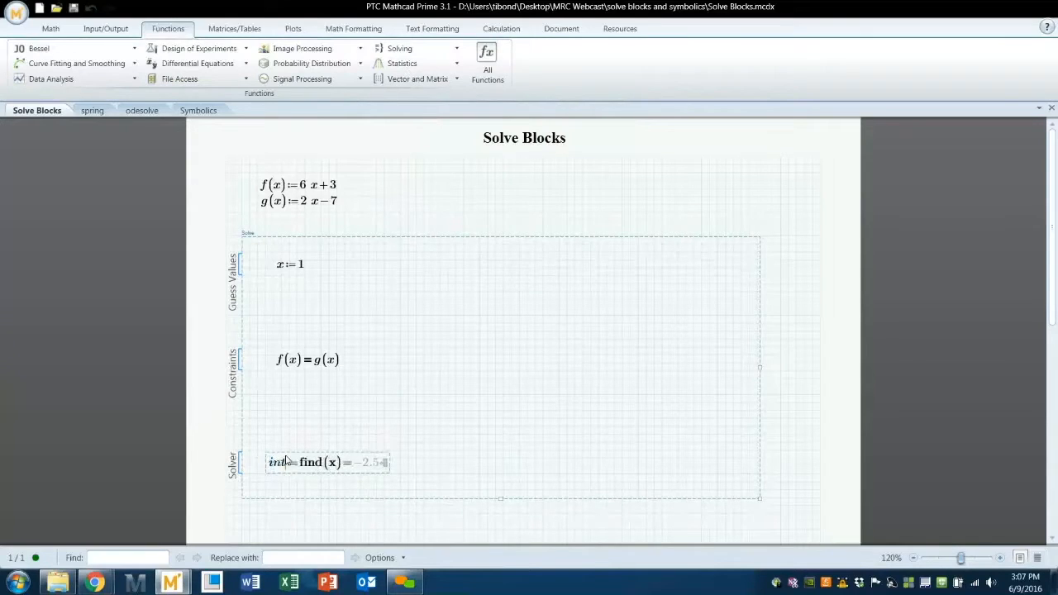
{"action": "scroll", "coordinate": [285, 435], "scroll_direction": "down", "scroll_amount": 3}
{"action": "left_click", "coordinate": [266, 413]}
{"action": "type", "text": "int=-2.5"}
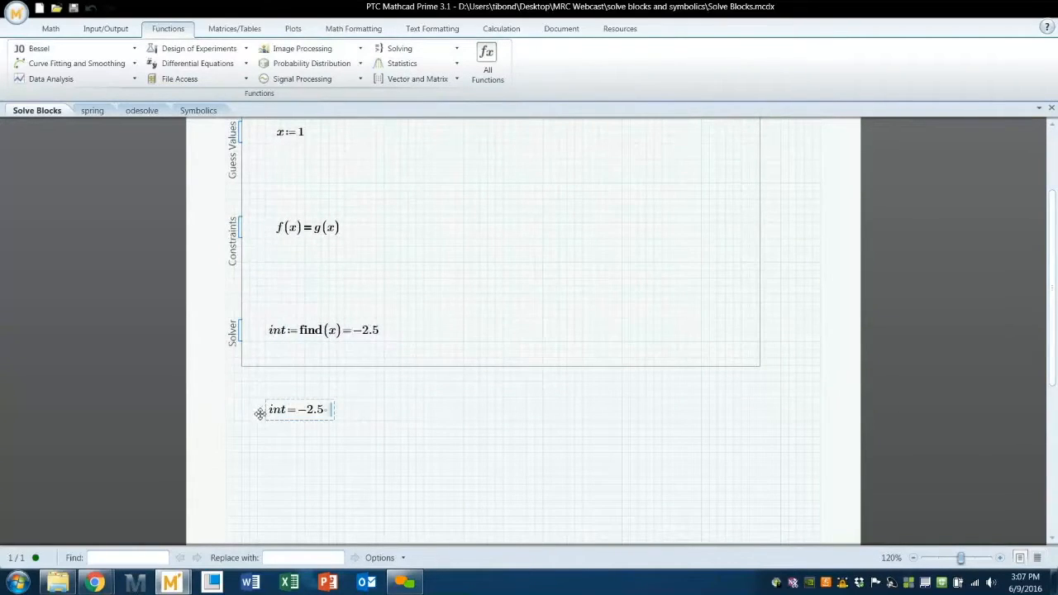
- Remove the surplus blank lines below the guess value, the constraint and the solver expression to compact the solve block
{"action": "scroll", "coordinate": [262, 417], "scroll_direction": "up", "scroll_amount": 2}
{"action": "left_click", "coordinate": [289, 217]}
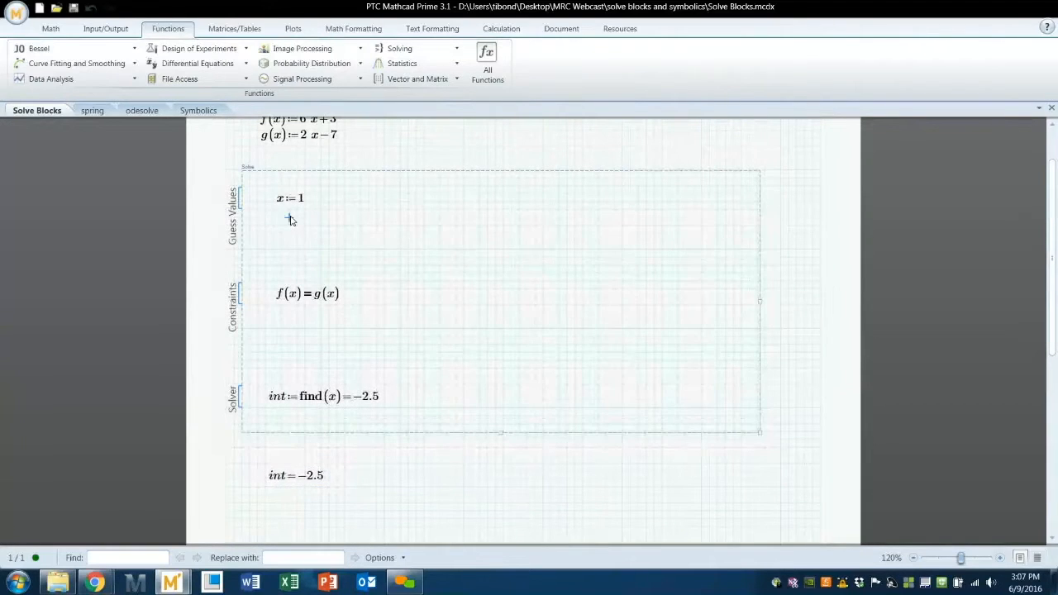
{"action": "key", "text": "Delete"}
{"action": "key", "text": "Delete"}
{"action": "left_click", "coordinate": [289, 281]}
{"action": "key", "text": "Delete"}
{"action": "key", "text": "Delete"}
{"action": "key", "text": "Delete"}
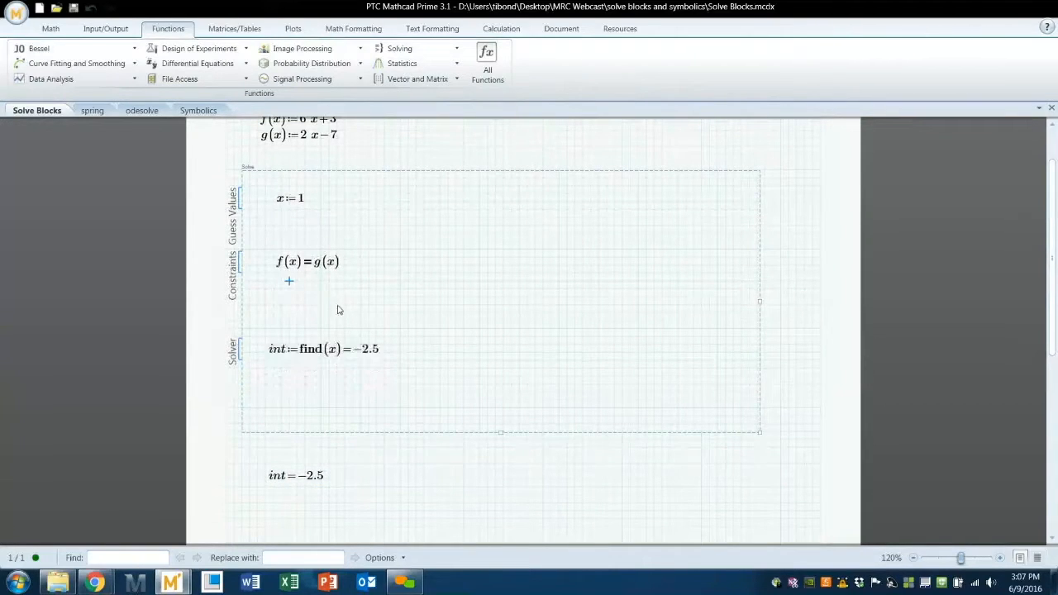
{"action": "key", "text": "Delete"}
{"action": "left_click", "coordinate": [281, 337]}
{"action": "key", "text": "Delete"}
{"action": "key", "text": "Delete"}
{"action": "key", "text": "Delete"}
{"action": "key", "text": "Delete"}
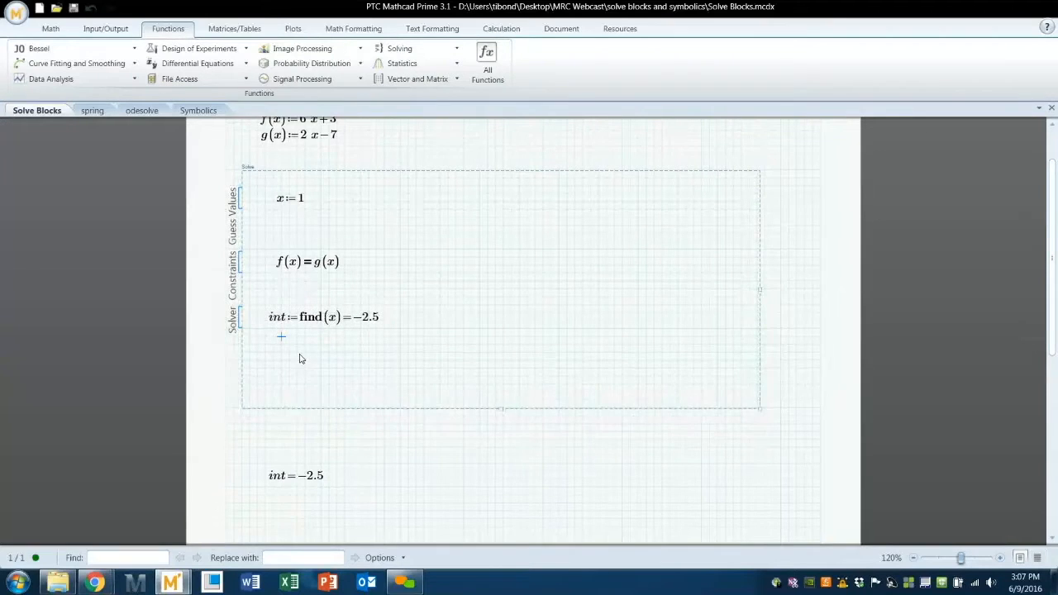
{"action": "key", "text": "Delete"}
- Move the int evaluation up to just beneath the solve block
{"action": "left_click", "coordinate": [290, 477]}
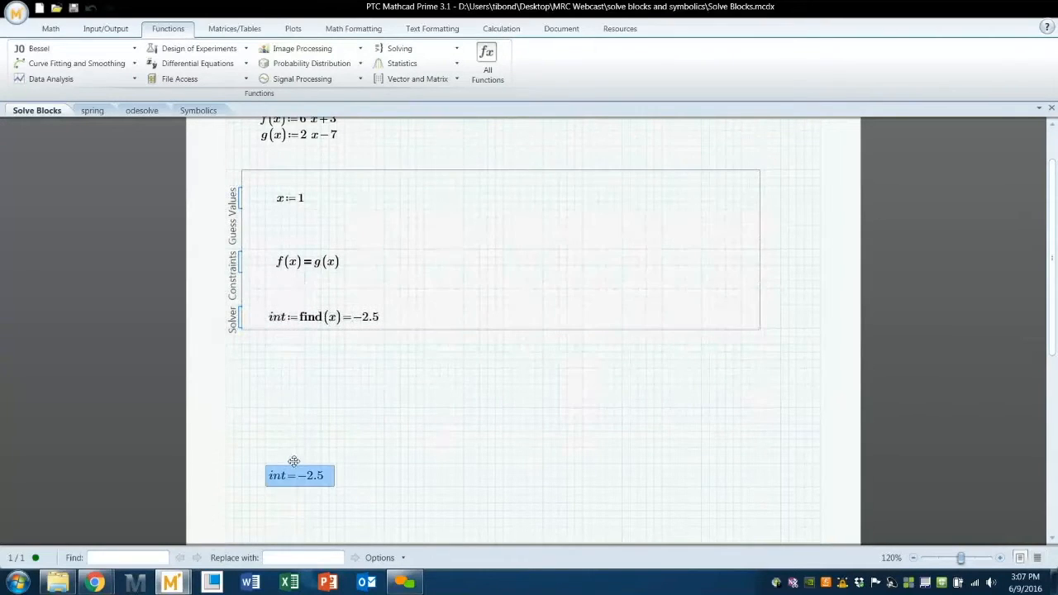
{"action": "left_click_drag", "start_coordinate": [292, 394], "coordinate": [291, 359]}
{"action": "left_click", "coordinate": [344, 408]}
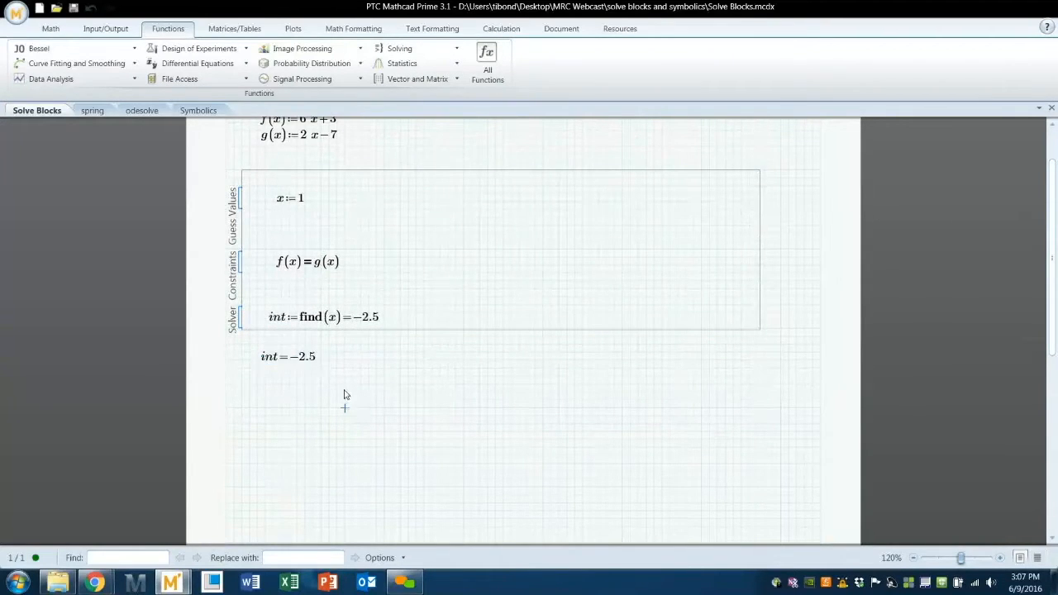
- Change the f(x) definition to 6·x-3
{"action": "scroll", "coordinate": [344, 397], "scroll_direction": "up", "scroll_amount": 2}
{"action": "left_click", "coordinate": [327, 187]}
{"action": "left_click", "coordinate": [416, 204]}
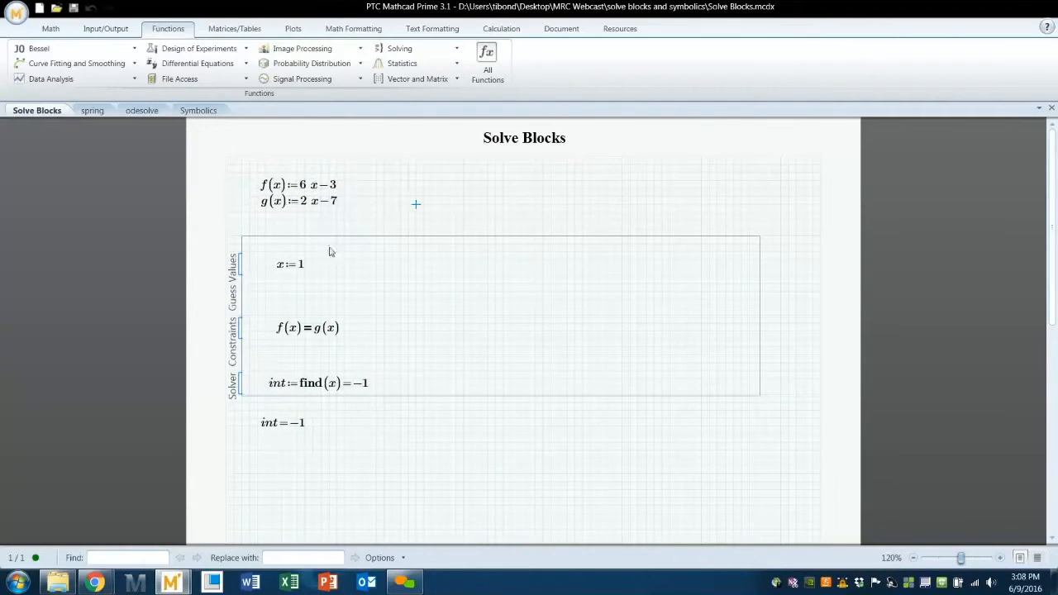
- Change the g(x) definition to -2·x+7
{"action": "left_click", "coordinate": [325, 205]}
{"action": "key", "text": "BackSpace"}
{"action": "type", "text": "+"}
{"action": "left_click", "coordinate": [383, 212]}
{"action": "left_click", "coordinate": [304, 207]}
{"action": "type", "text": "-"}
{"action": "left_click", "coordinate": [438, 207]}
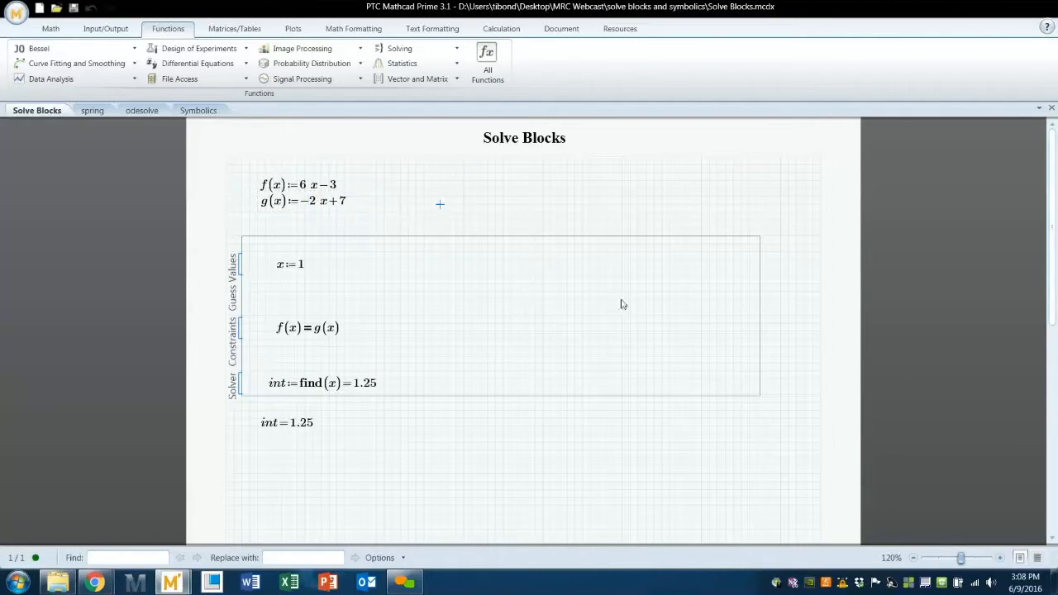
- Narrow the solve block to fit its expressions and paste a copy of all the regions beside the originals
{"action": "left_click_drag", "start_coordinate": [761, 314], "coordinate": [407, 313]}
{"action": "left_click", "coordinate": [448, 298]}
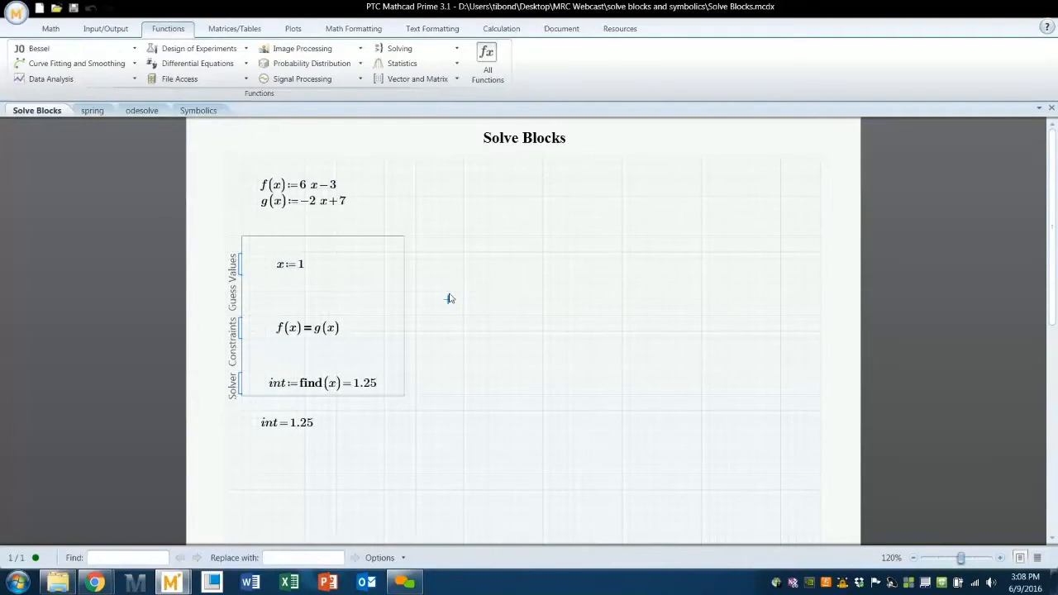
{"action": "left_click", "coordinate": [391, 465]}
{"action": "key", "text": "ctrl+a"}
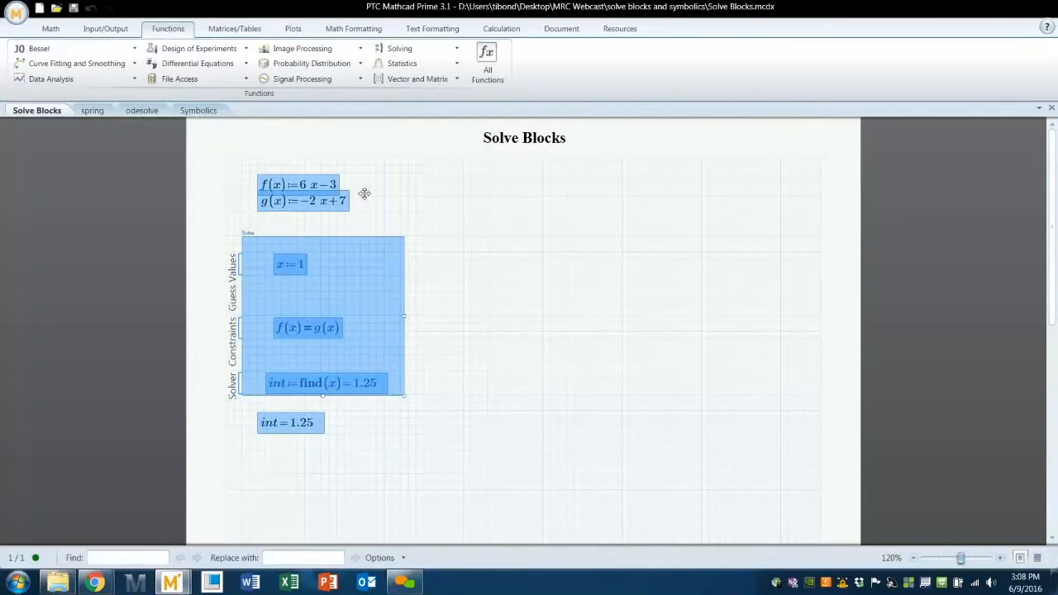
{"action": "left_click", "coordinate": [463, 185]}
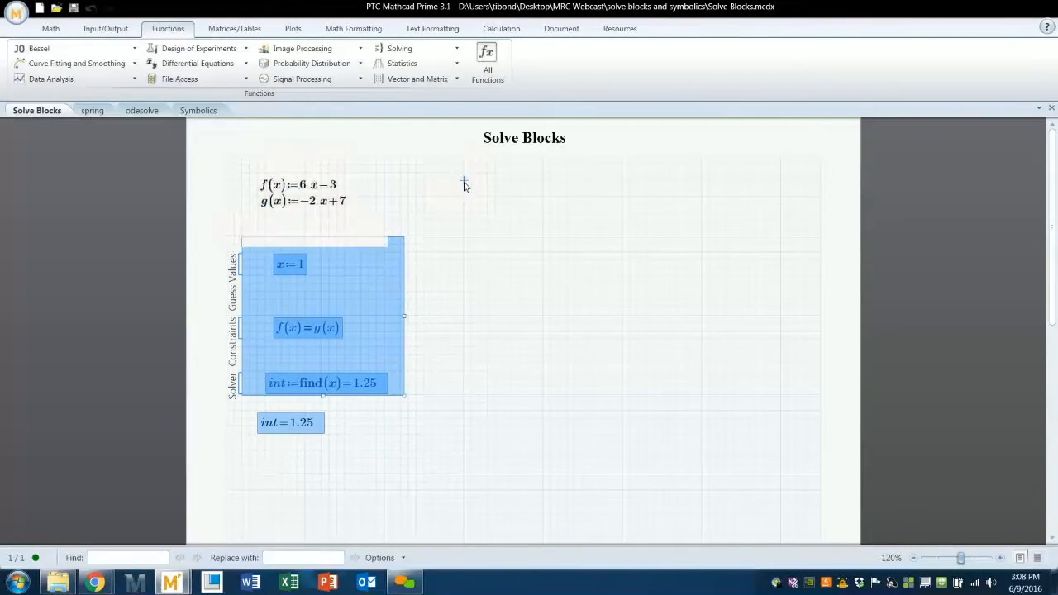
{"action": "key", "text": "ctrl+v"}
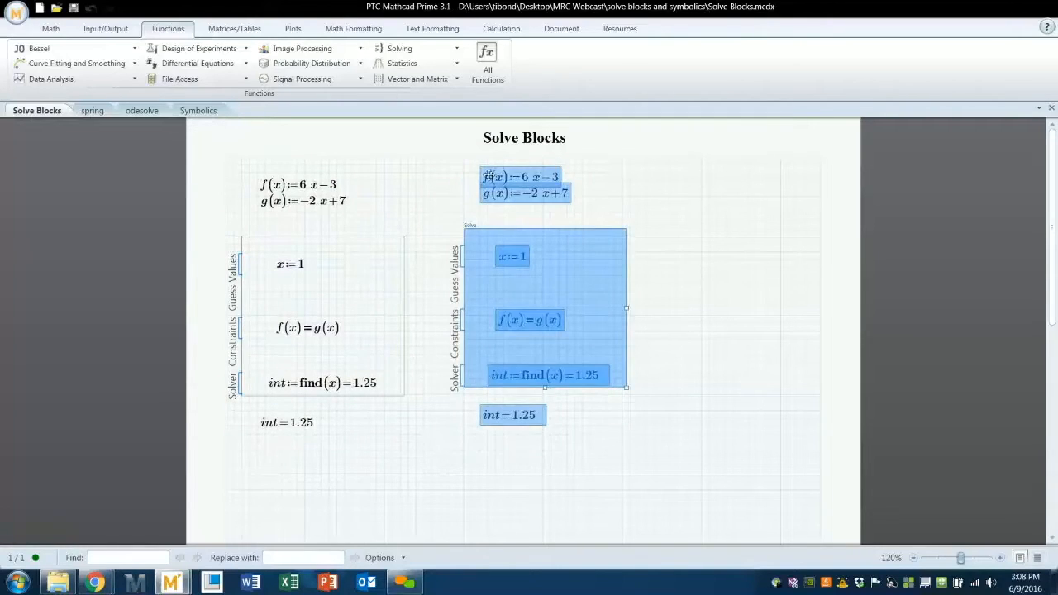
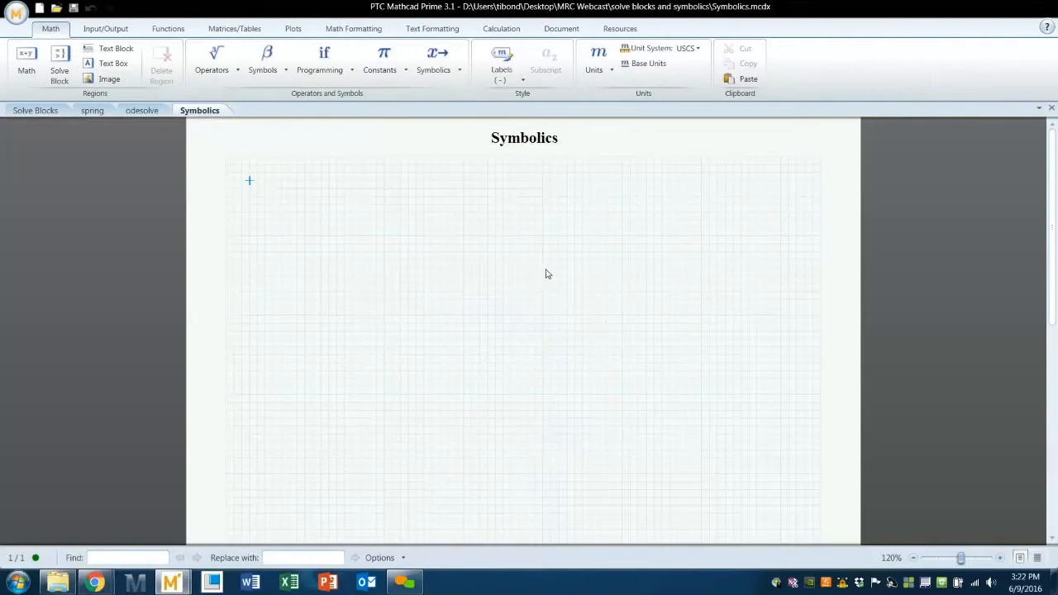
- Enter the quadratic expression a·x²+b·x+c as a math region beneath the Symbolics heading
{"action": "left_click", "coordinate": [436, 60]}
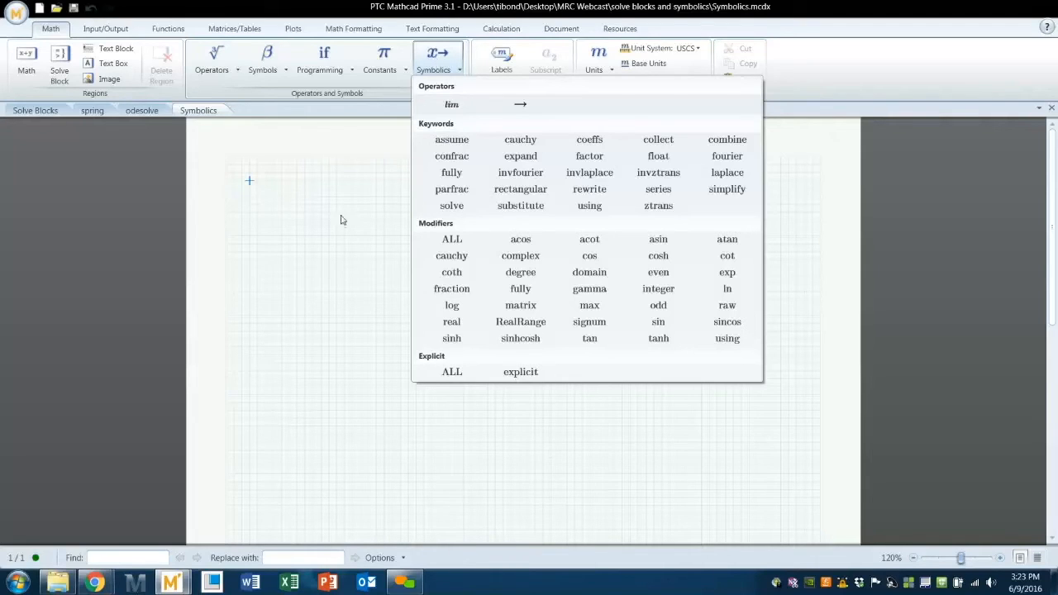
{"action": "left_click", "coordinate": [260, 207]}
{"action": "left_click", "coordinate": [258, 193]}
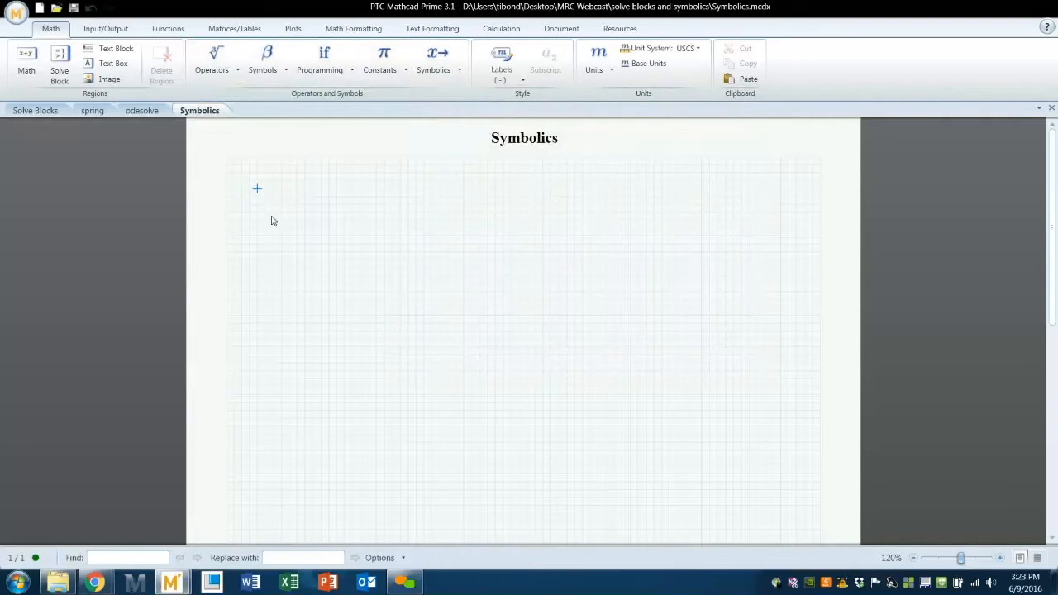
{"action": "type", "text": "a*"}
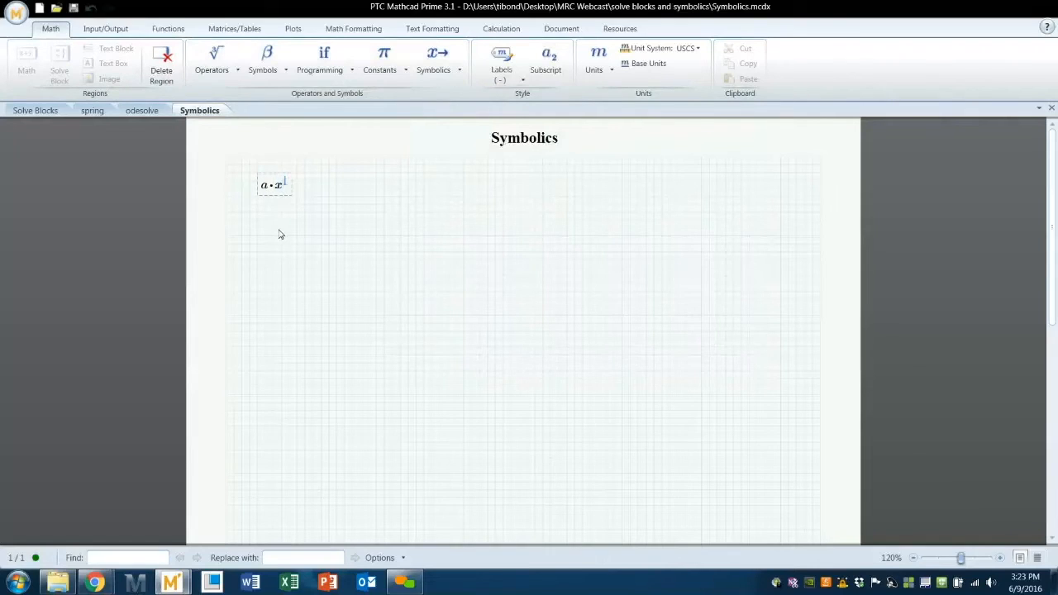
{"action": "type", "text": "x^2+"}
{"action": "type", "text": "b"}
{"action": "type", "text": "*x"}
{"action": "type", "text": "+c"}
- Move the quadratic expression further down the page to leave more space beneath the heading
{"action": "left_click", "coordinate": [289, 175]}
{"action": "key", "text": "Down"}
{"action": "key", "text": "Down"}
{"action": "key", "text": "Down"}
{"action": "key", "text": "Down"}
{"action": "key", "text": "Down"}
- Apply a symbolic solve for x to the quadratic expression
{"action": "left_click", "coordinate": [340, 233]}
{"action": "left_click", "coordinate": [438, 54]}
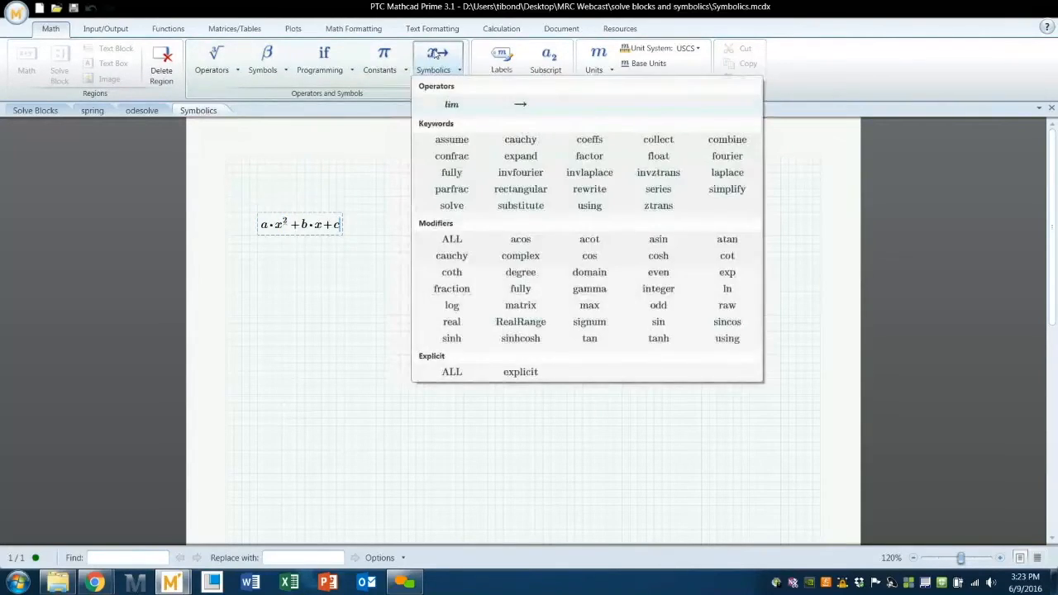
{"action": "left_click", "coordinate": [460, 208]}
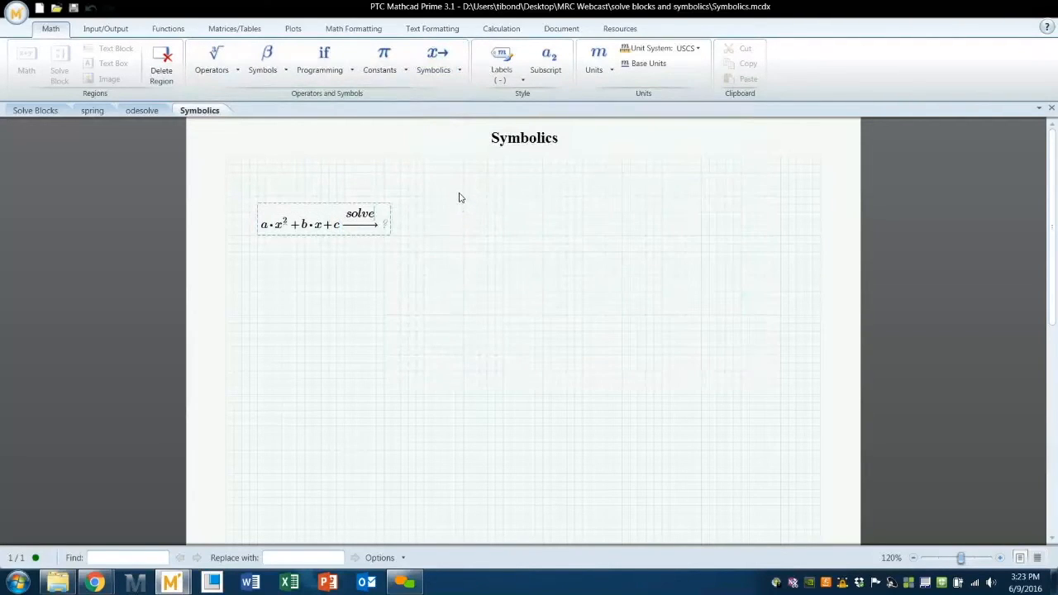
{"action": "type", "text": ",x"}
{"action": "left_click", "coordinate": [368, 299]}
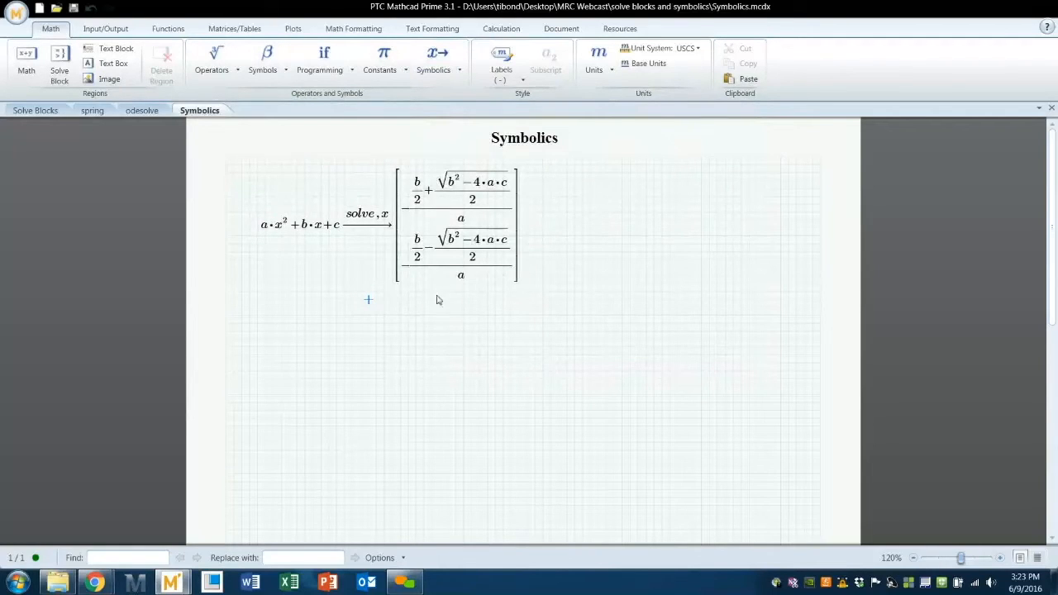
- Add the simplify keyword to the symbolic solve of the quadratic
{"action": "left_click", "coordinate": [392, 226]}
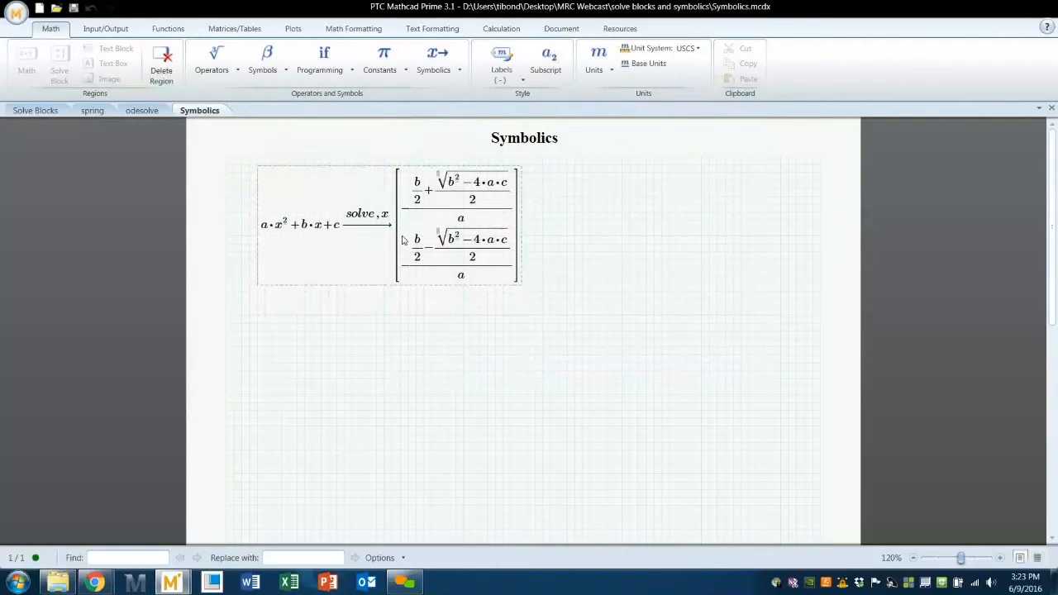
{"action": "left_click", "coordinate": [427, 63]}
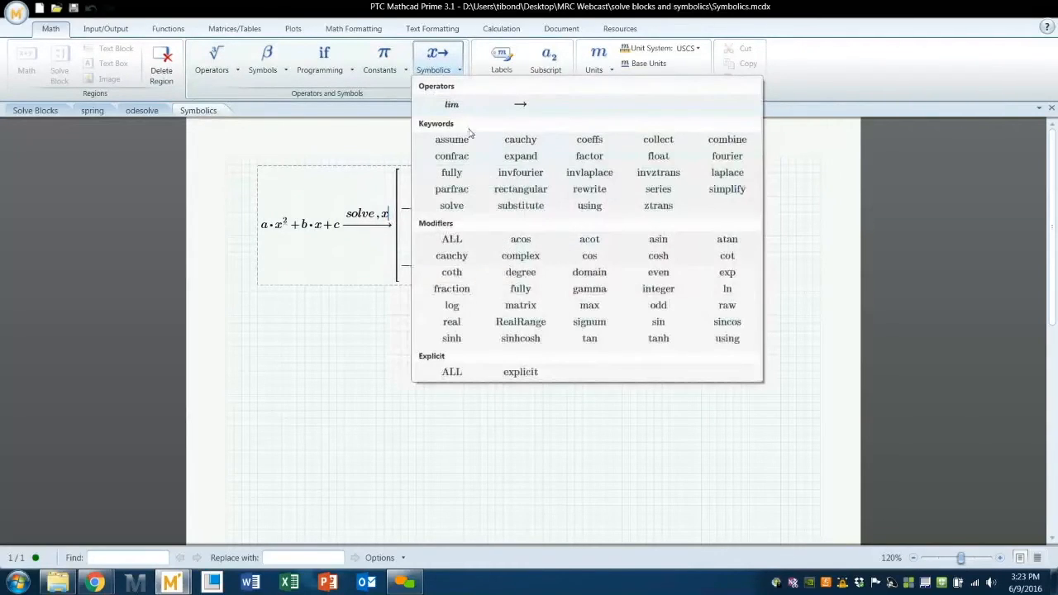
{"action": "left_click", "coordinate": [726, 188]}
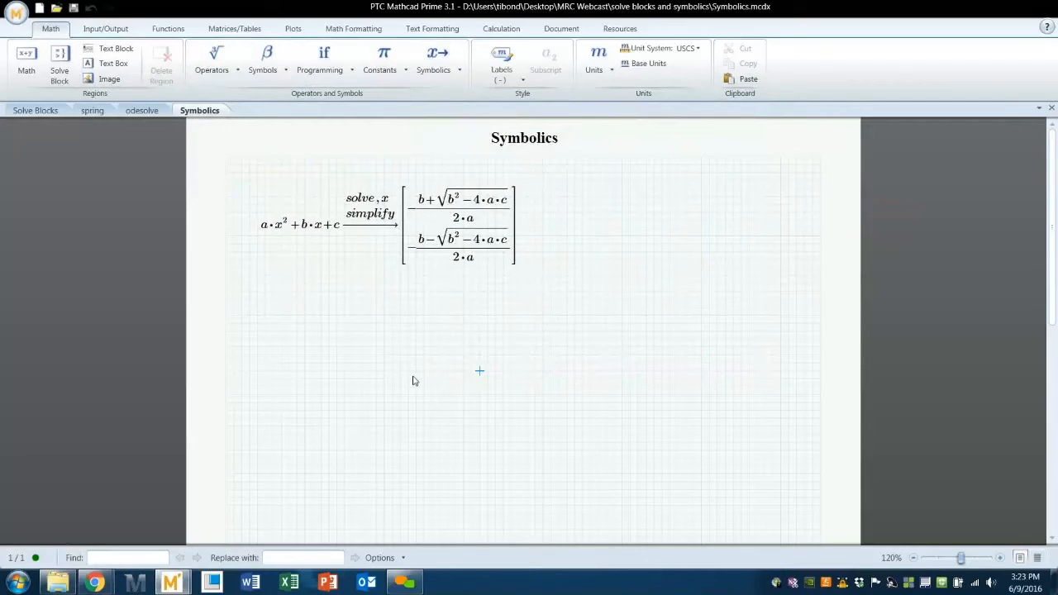
- Set the quadratic expression equal to 0 within the symbolic evaluation
{"action": "left_click", "coordinate": [358, 201]}
{"action": "double_click", "coordinate": [357, 201]}
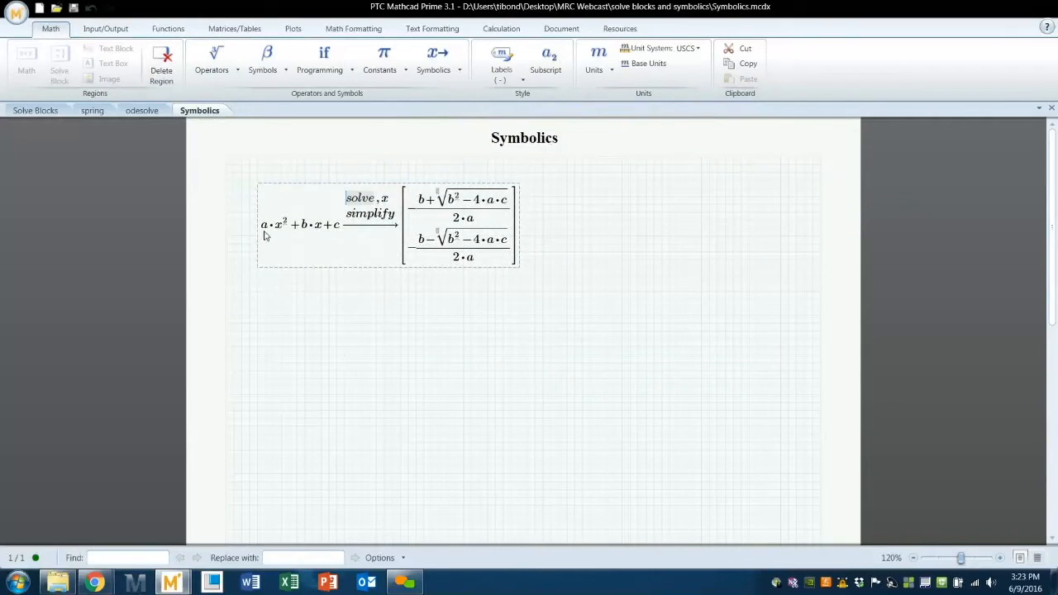
{"action": "left_click", "coordinate": [353, 240]}
{"action": "key", "text": "ctrl+equal"}
{"action": "type", "text": "0"}
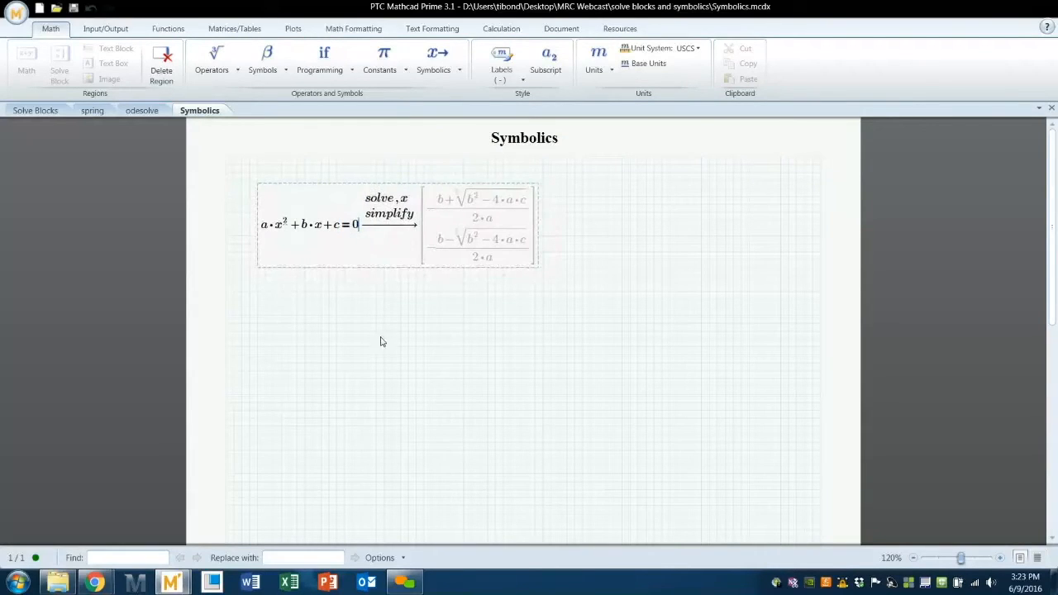
{"action": "left_click", "coordinate": [376, 331]}
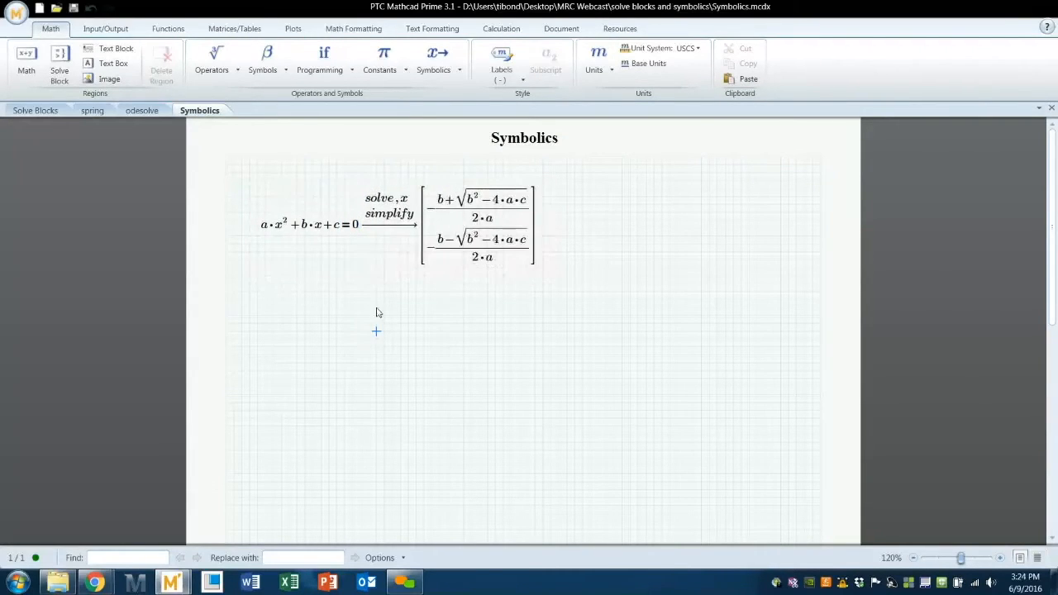
- Add the text note "optional =0" beside the quadratic's symbolic solution
{"action": "left_click", "coordinate": [356, 235]}
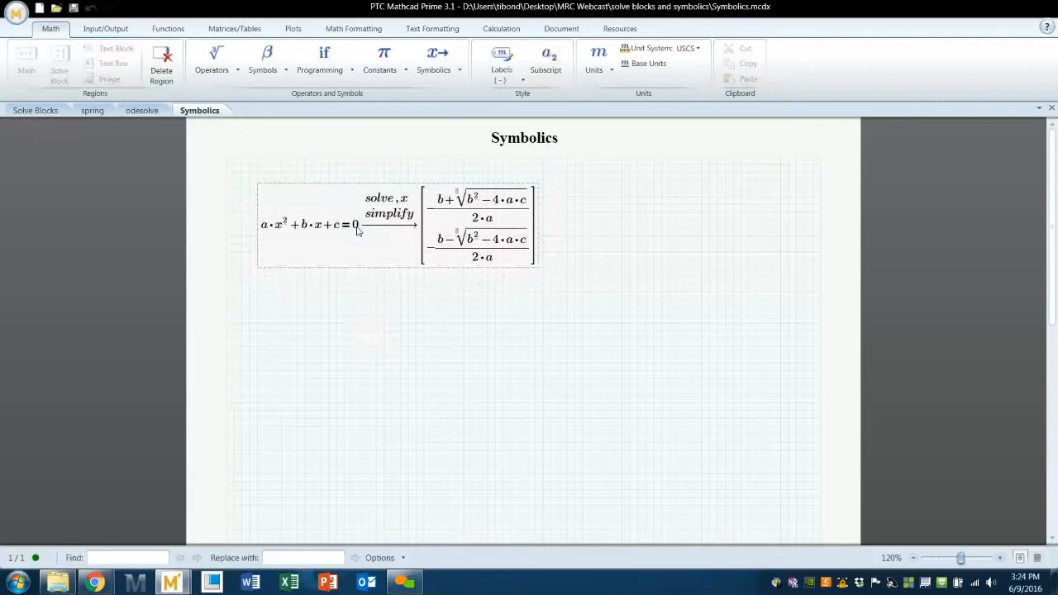
{"action": "left_click", "coordinate": [613, 221]}
{"action": "type", "text": "op"}
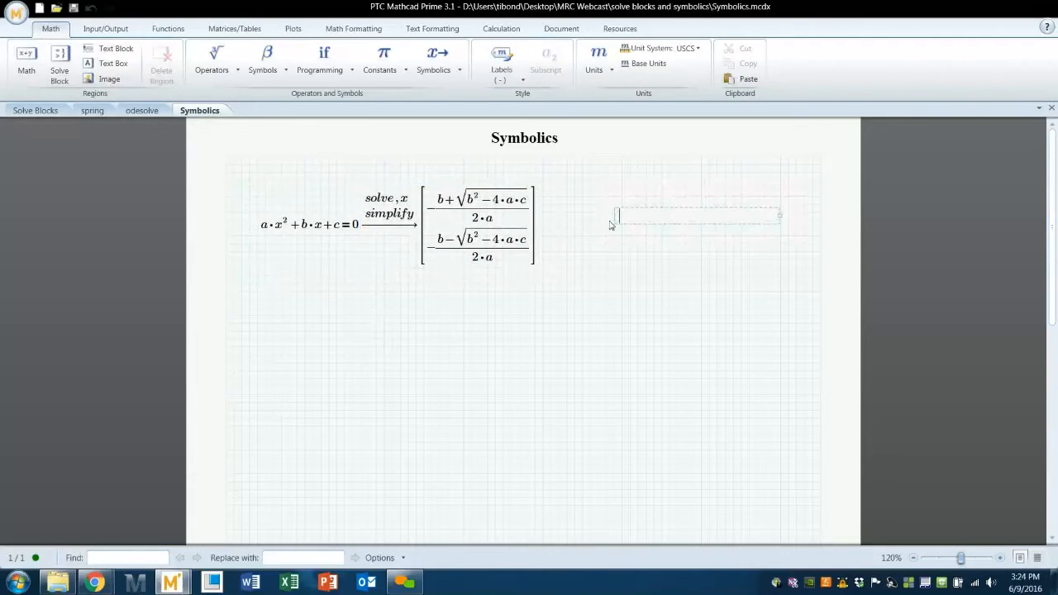
{"action": "type", "text": "tional ="}
{"action": "left_click", "coordinate": [567, 345]}
{"action": "scroll", "coordinate": [361, 206], "scroll_direction": "down", "scroll_amount": 1}
- Remove the =0 from the quadratic expression in the symbolic evaluation
{"action": "left_click", "coordinate": [370, 216]}
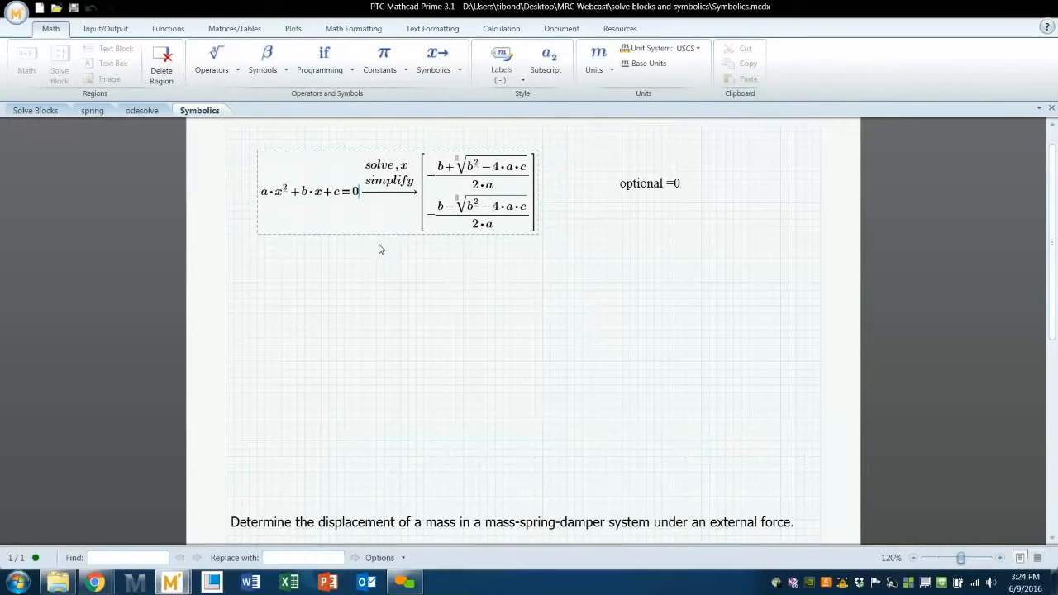
{"action": "key", "text": "BackSpace"}
{"action": "key", "text": "BackSpace"}
{"action": "left_click", "coordinate": [414, 368]}
{"action": "scroll", "coordinate": [414, 364], "scroll_direction": "up", "scroll_amount": 1}
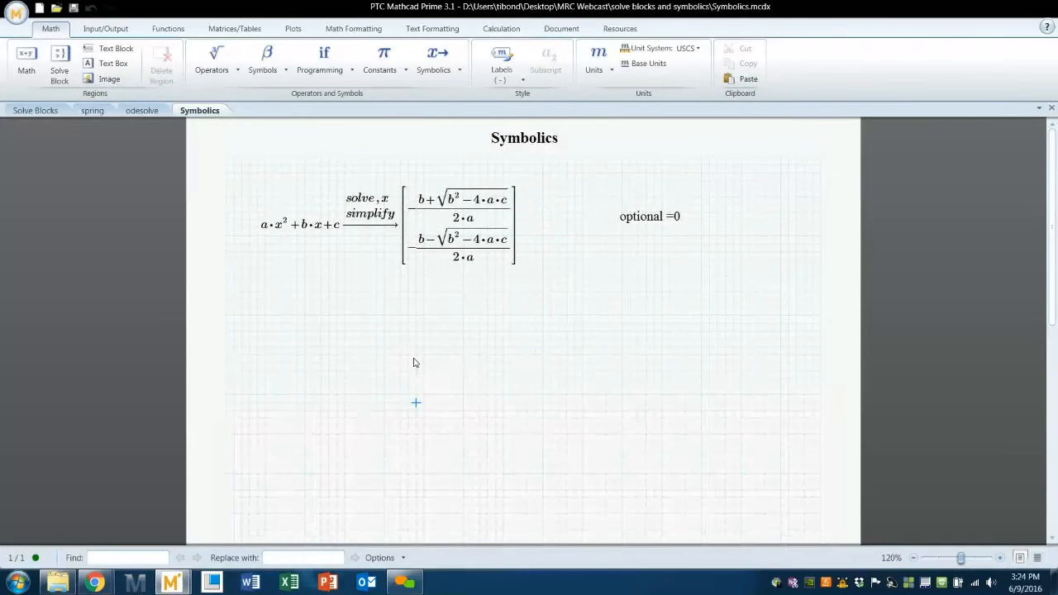
- Review the available symbolic keywords and the examples in the Solve Blocks worksheet, and return to the Symbolics worksheet
{"action": "left_click", "coordinate": [427, 66]}
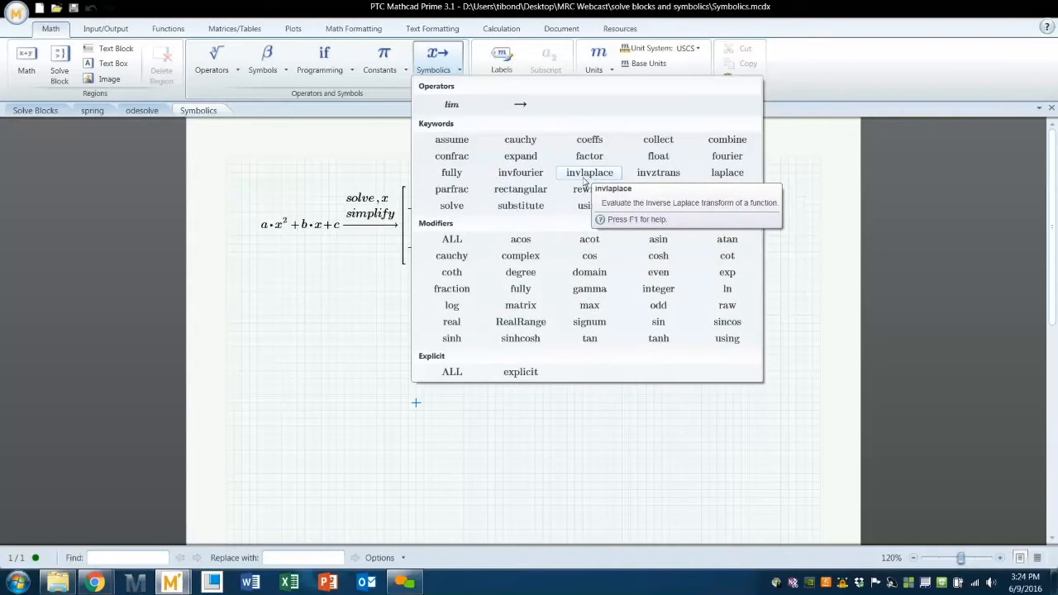
{"action": "left_click", "coordinate": [260, 291]}
{"action": "left_click", "coordinate": [257, 299]}
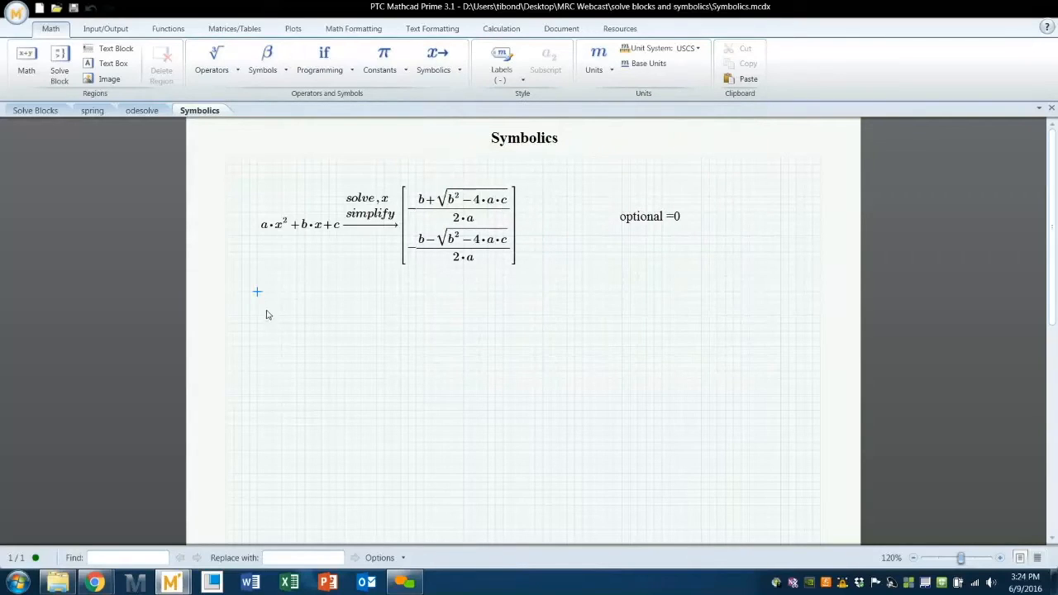
{"action": "left_click", "coordinate": [256, 308]}
{"action": "left_click", "coordinate": [36, 111]}
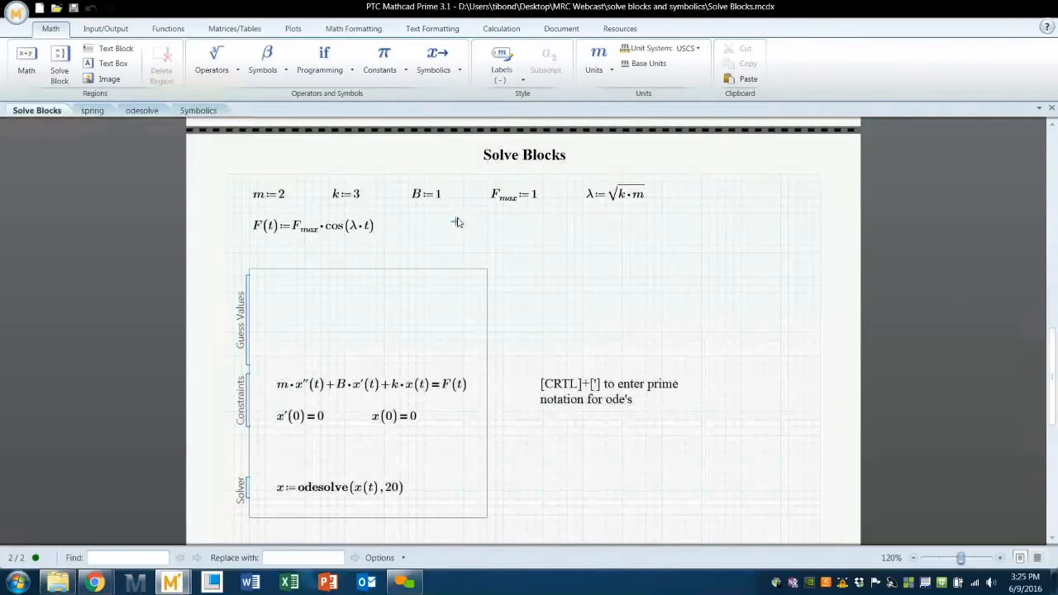
{"action": "scroll", "coordinate": [463, 215], "scroll_direction": "up", "scroll_amount": 3}
{"action": "scroll", "coordinate": [467, 216], "scroll_direction": "down", "scroll_amount": 10}
{"action": "scroll", "coordinate": [472, 215], "scroll_direction": "up", "scroll_amount": 3}
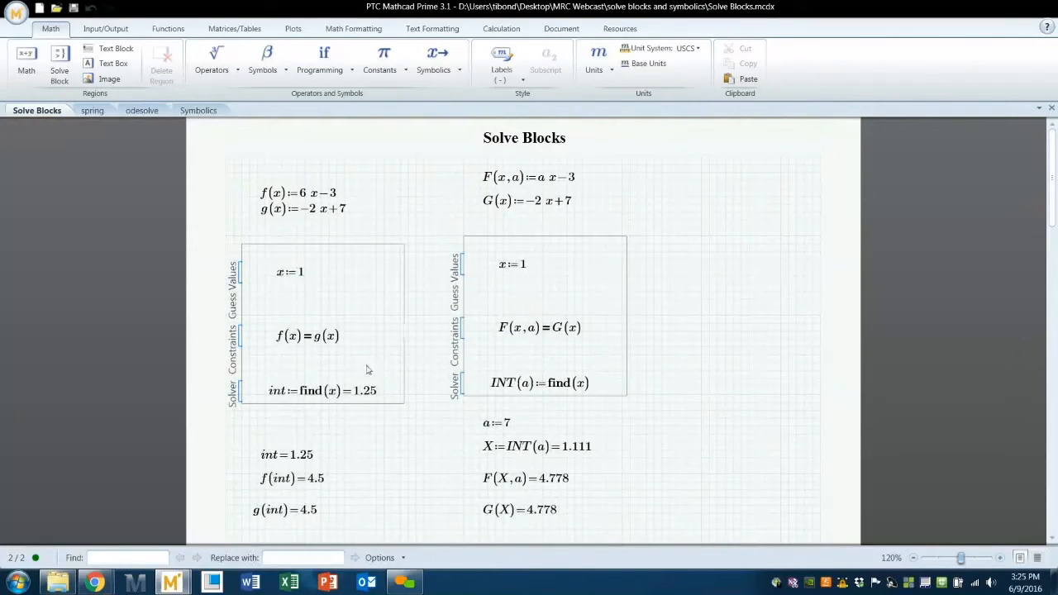
{"action": "left_click", "coordinate": [200, 110]}
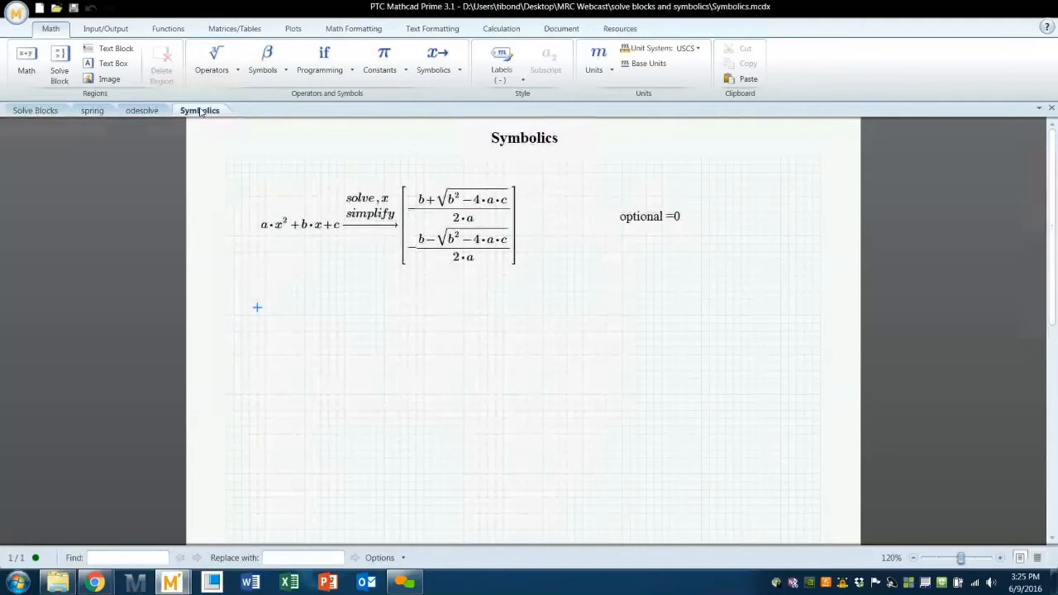
- Enter the equation x-π·y=a below the quadratic solution, using the comparison equals operator
{"action": "left_click", "coordinate": [257, 318]}
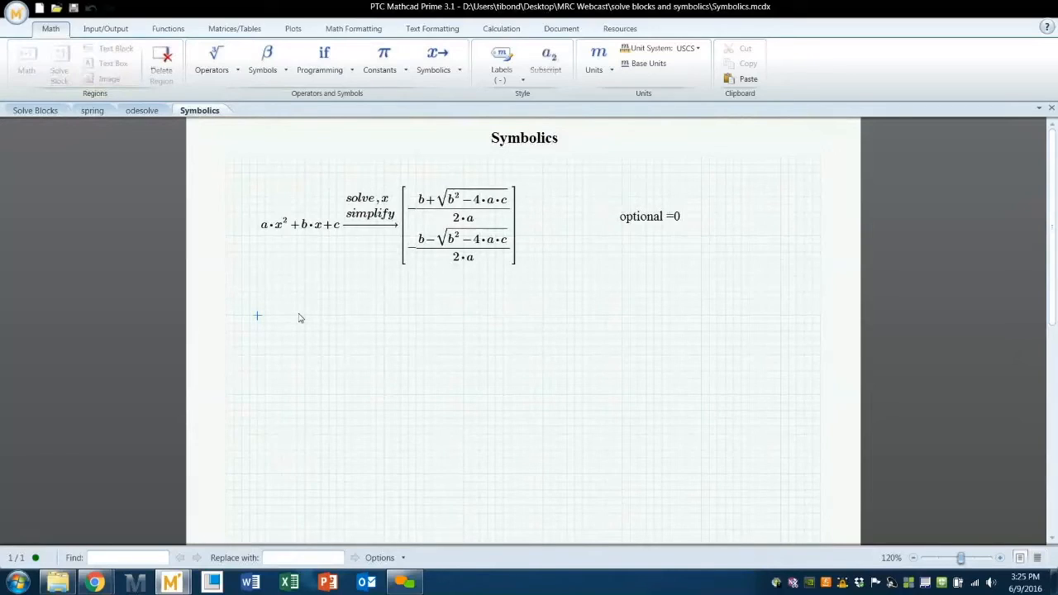
{"action": "type", "text": "x-"}
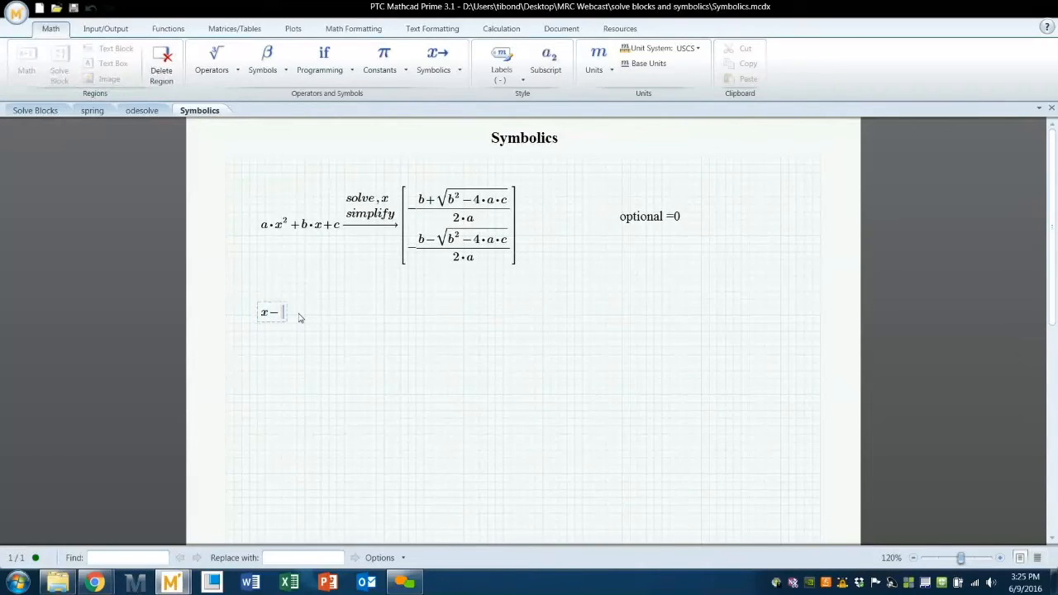
{"action": "type", "text": "p"}
{"action": "key", "text": "ctrl+g"}
{"action": "type", "text": "*"}
{"action": "type", "text": "y"}
{"action": "key", "text": "ctrl+equal"}
{"action": "type", "text": "a"}
- Enter the second equation 2·x+sin(θ)·y=b beneath the first one, using the comparison equals operator
{"action": "left_click", "coordinate": [256, 348]}
{"action": "type", "text": "2"}
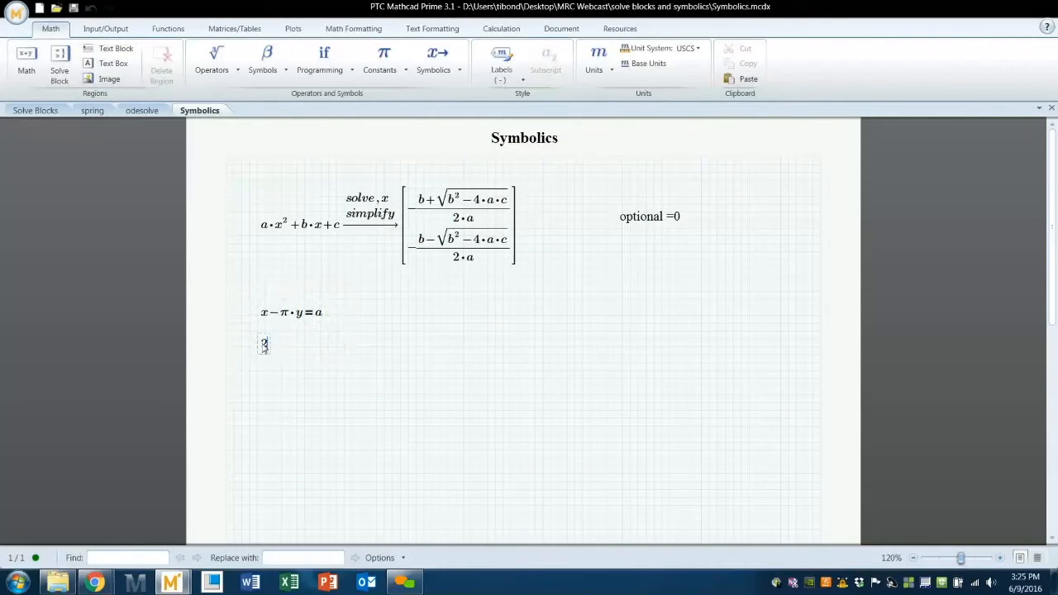
{"action": "type", "text": "*x"}
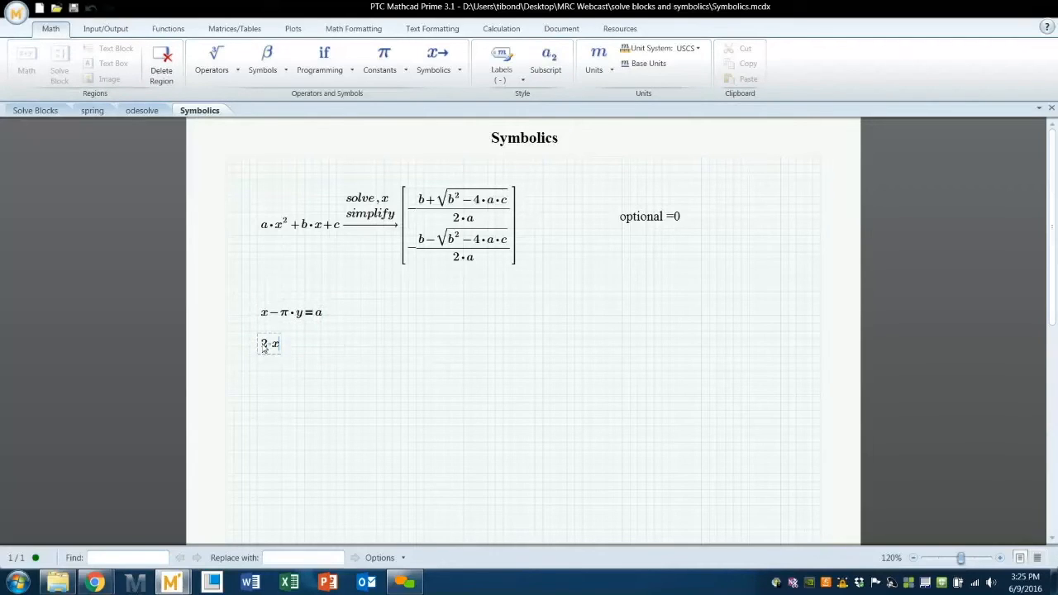
{"action": "type", "text": "+sin(q"}
{"action": "key", "text": "ctrl+g"}
{"action": "type", "text": "*"}
{"action": "type", "text": "y"}
{"action": "key", "text": "ctrl+equal"}
{"action": "type", "text": "b"}
{"action": "left_click", "coordinate": [346, 379]}
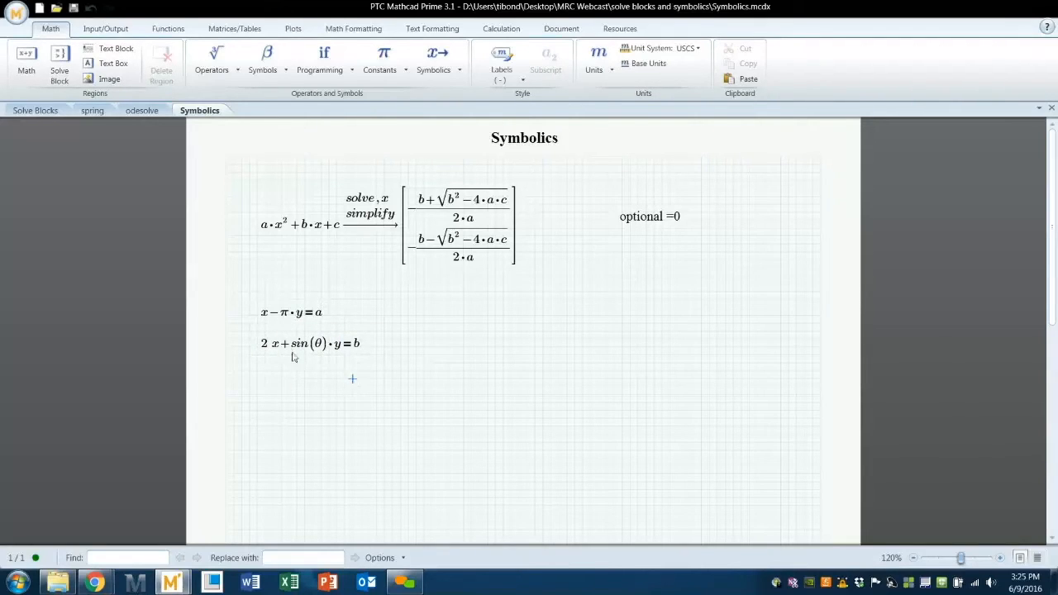
- Make room above the two equations and define θ as 30 deg there
{"action": "key", "text": "Return"}
{"action": "key", "text": "Return"}
{"action": "key", "text": "Return"}
{"action": "left_click", "coordinate": [264, 309]}
{"action": "type", "text": "q"}
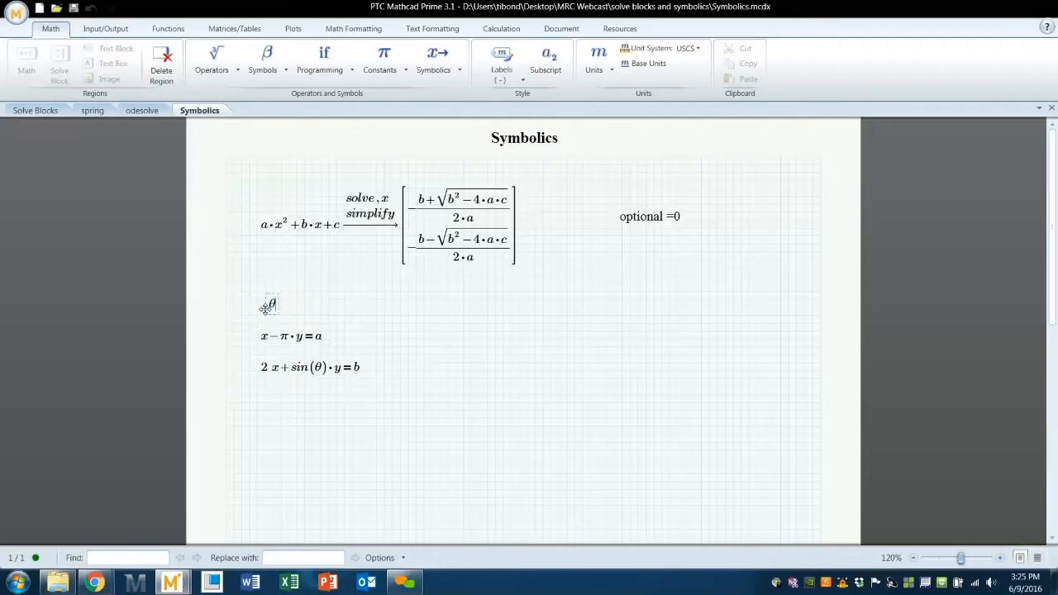
{"action": "type", "text": ":"}
{"action": "type", "text": "30*deg"}
- Define a as 6 and b as 0 in line with the θ definition
{"action": "left_click", "coordinate": [385, 305]}
{"action": "type", "text": "a:=6"}
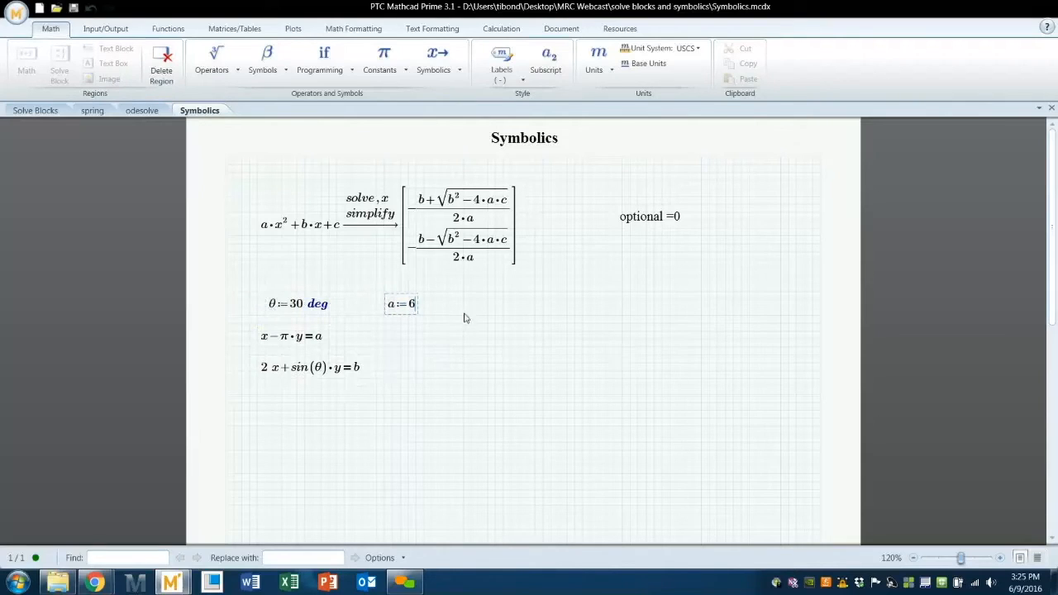
{"action": "left_click", "coordinate": [472, 308]}
{"action": "type", "text": "b:=0"}
{"action": "left_click", "coordinate": [471, 395]}
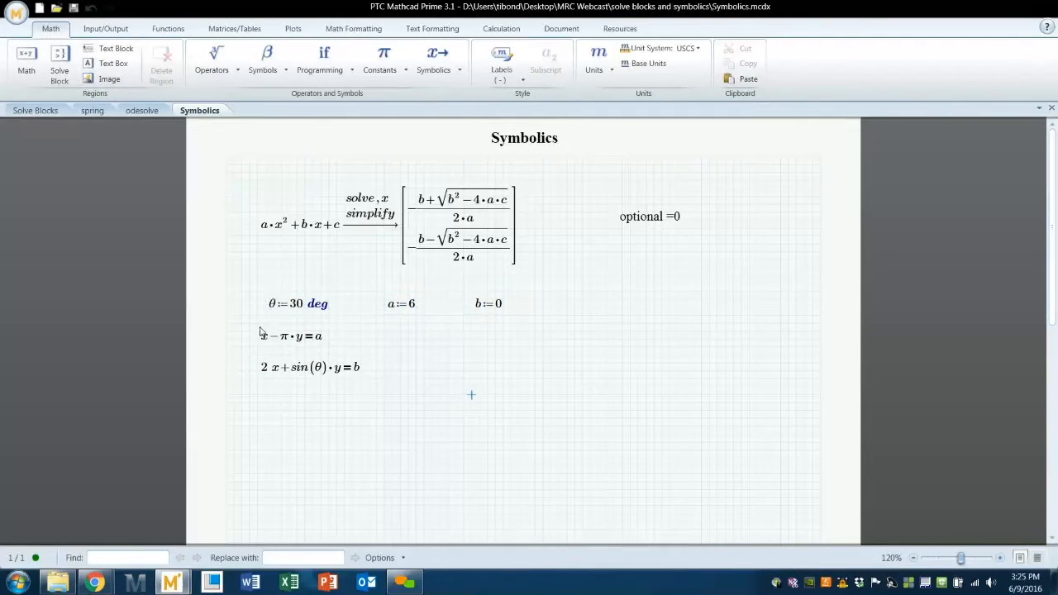
- Insert blank lines between the variable definitions and the two equations
{"action": "left_click", "coordinate": [259, 333]}
{"action": "left_click", "coordinate": [257, 402]}
{"action": "left_click", "coordinate": [259, 412]}
{"action": "left_click", "coordinate": [257, 404]}
{"action": "left_click", "coordinate": [242, 325]}
{"action": "key", "text": "Return"}
{"action": "key", "text": "Return"}
{"action": "key", "text": "Return"}
{"action": "key", "text": "Return"}
{"action": "key", "text": "Return"}
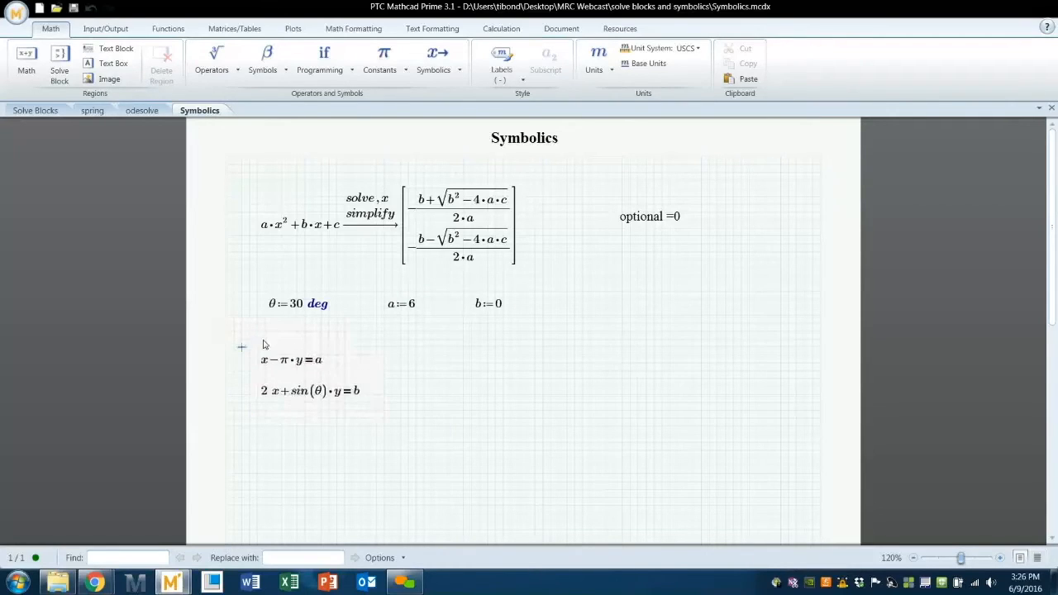
- Enter clear with the literal subscript sym and arguments a, b and θ below the variable definitions
{"action": "left_click", "coordinate": [262, 332]}
{"action": "type", "text": "clear"}
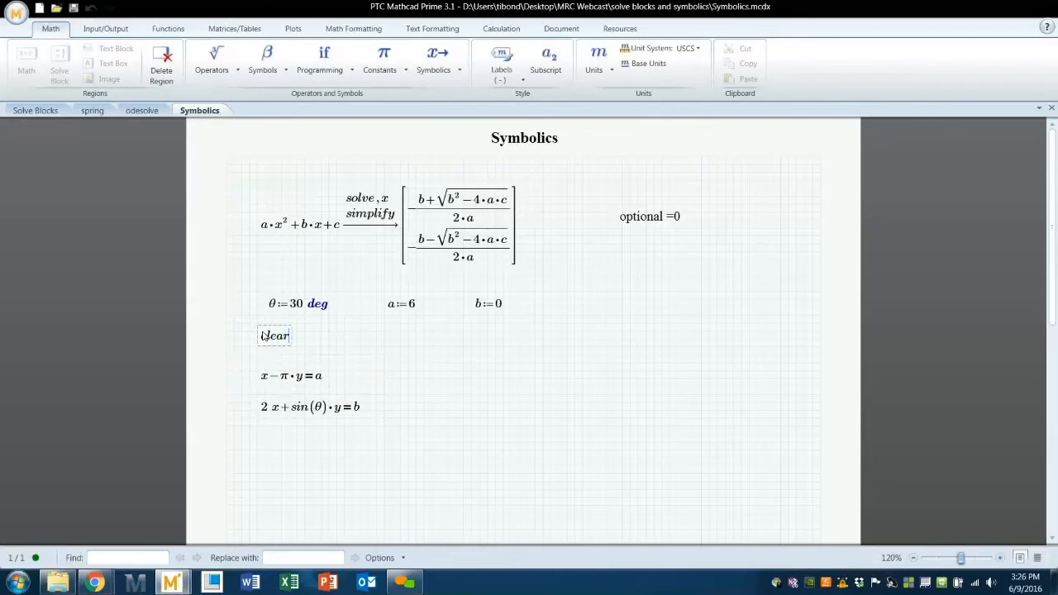
{"action": "key", "text": "ctrl+minus"}
{"action": "type", "text": "sym(a"}
{"action": "type", "text": ",b,"}
{"action": "type", "text": "q"}
{"action": "key", "text": "ctrl+g"}
{"action": "left_click", "coordinate": [395, 384]}
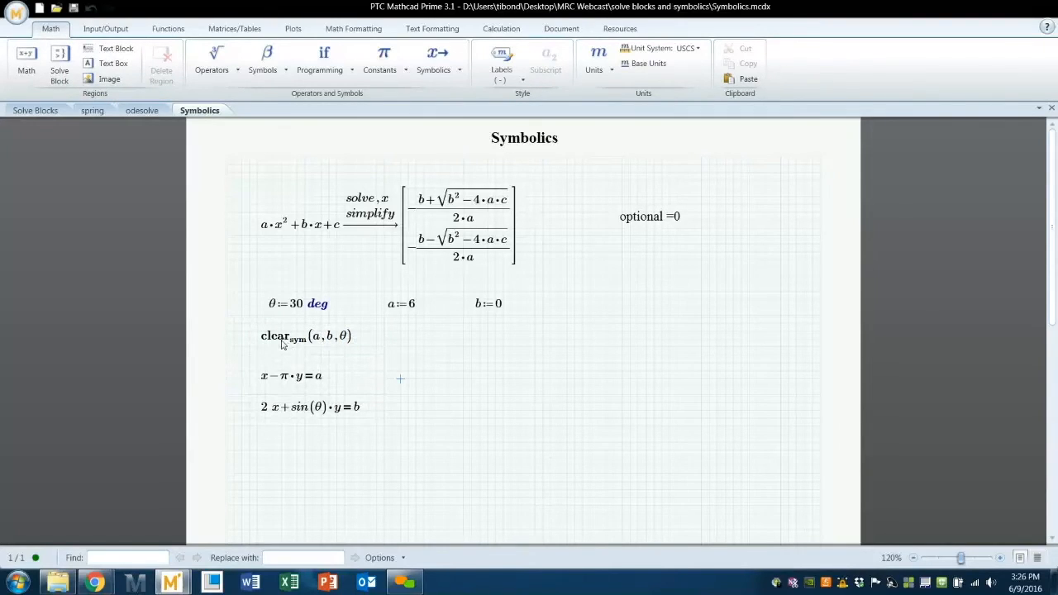
- Define B as 1 in the empty area below the equations and add clear(B) beneath it
{"action": "left_click", "coordinate": [399, 307]}
{"action": "left_click", "coordinate": [498, 447]}
{"action": "type", "text": "B:1"}
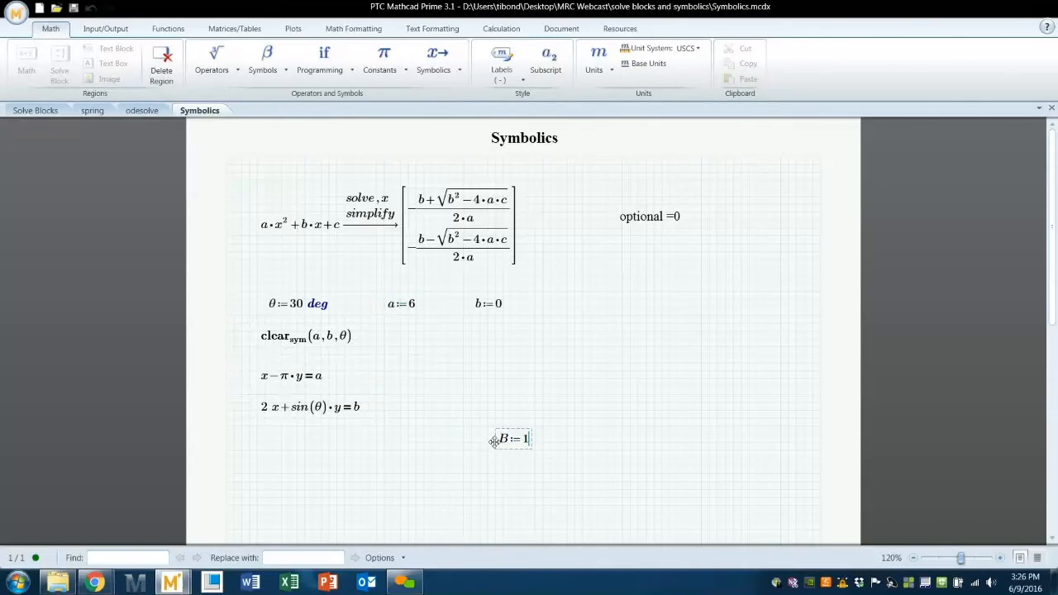
{"action": "left_click", "coordinate": [495, 483]}
{"action": "type", "text": "cleae"}
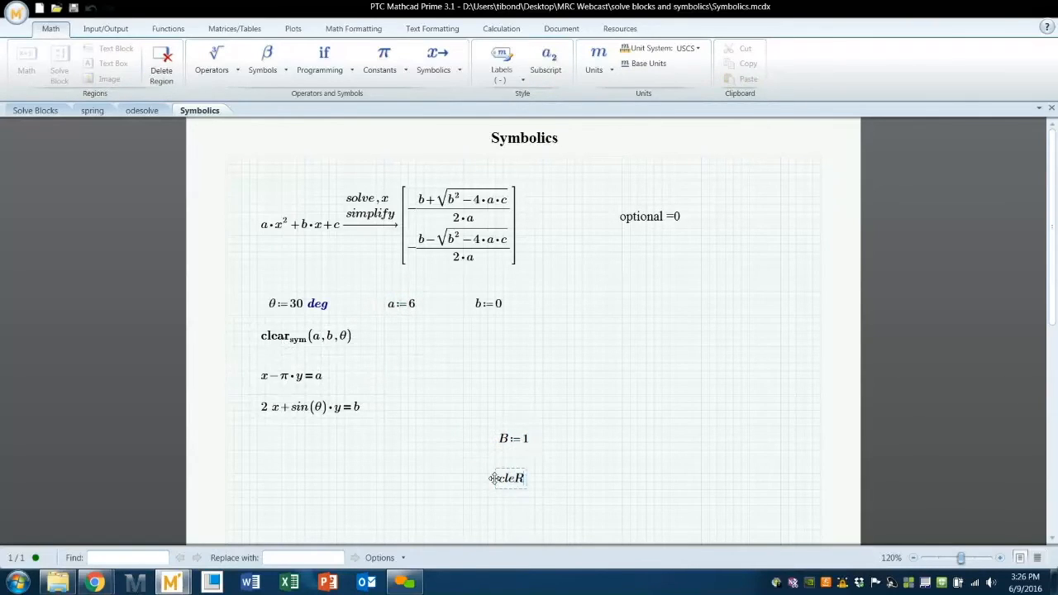
{"action": "key", "text": "BackSpace"}
{"action": "key", "text": "BackSpace"}
{"action": "type", "text": "ar(B"}
- Evaluate B below the clear(B) statement
{"action": "left_click", "coordinate": [498, 530]}
{"action": "type", "text": "B="}
{"action": "scroll", "coordinate": [539, 511], "scroll_direction": "down", "scroll_amount": 1}
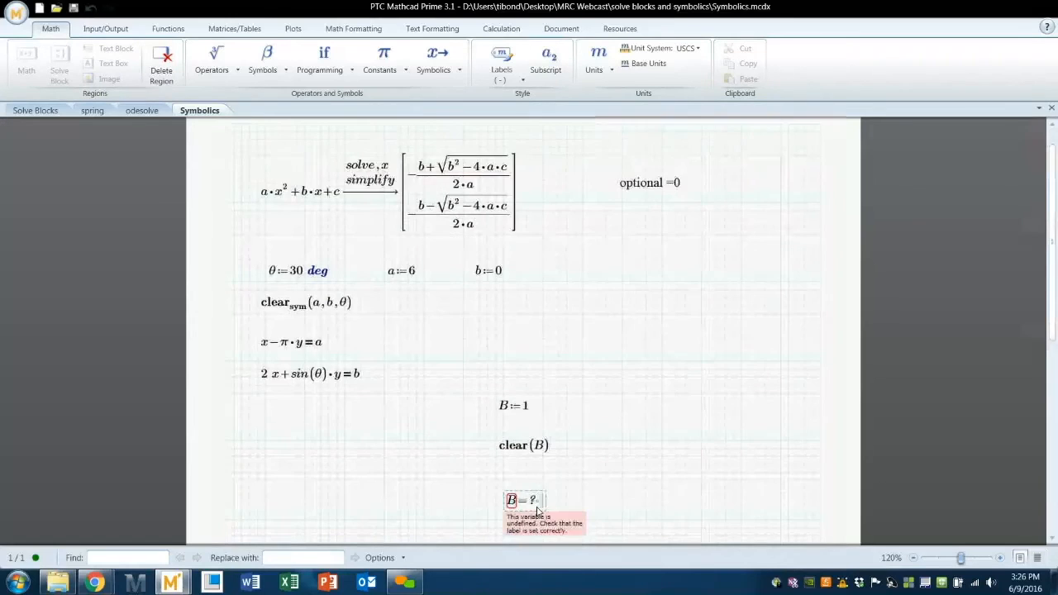
- Delete the definition of B, the clear(B) statement and the evaluation of B
{"action": "left_click", "coordinate": [527, 449]}
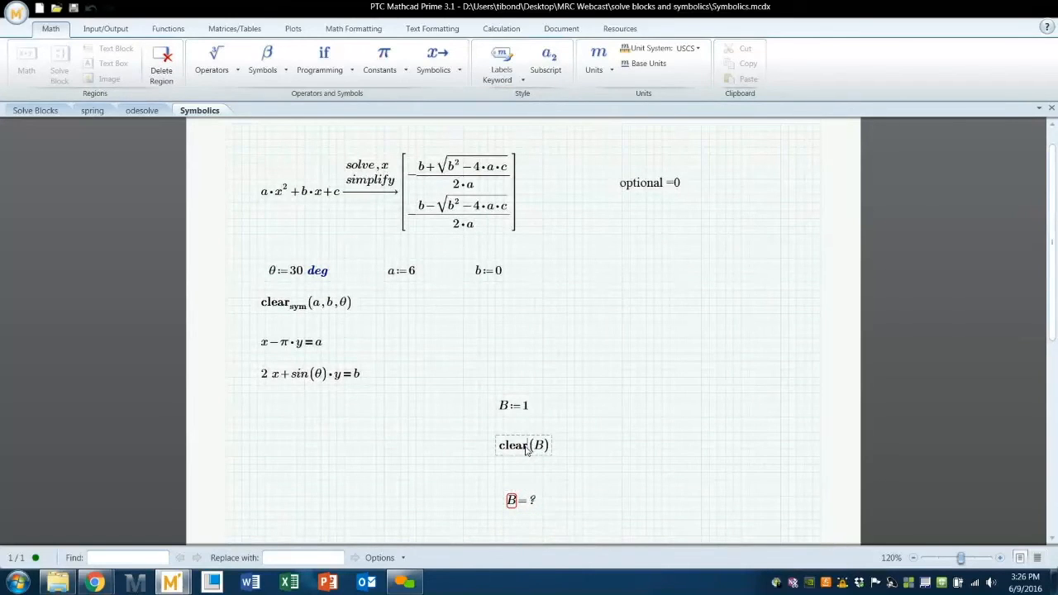
{"action": "left_click", "coordinate": [479, 393]}
{"action": "left_click_drag", "start_coordinate": [535, 507], "coordinate": [536, 507]}
{"action": "key", "text": "ctrl+x"}
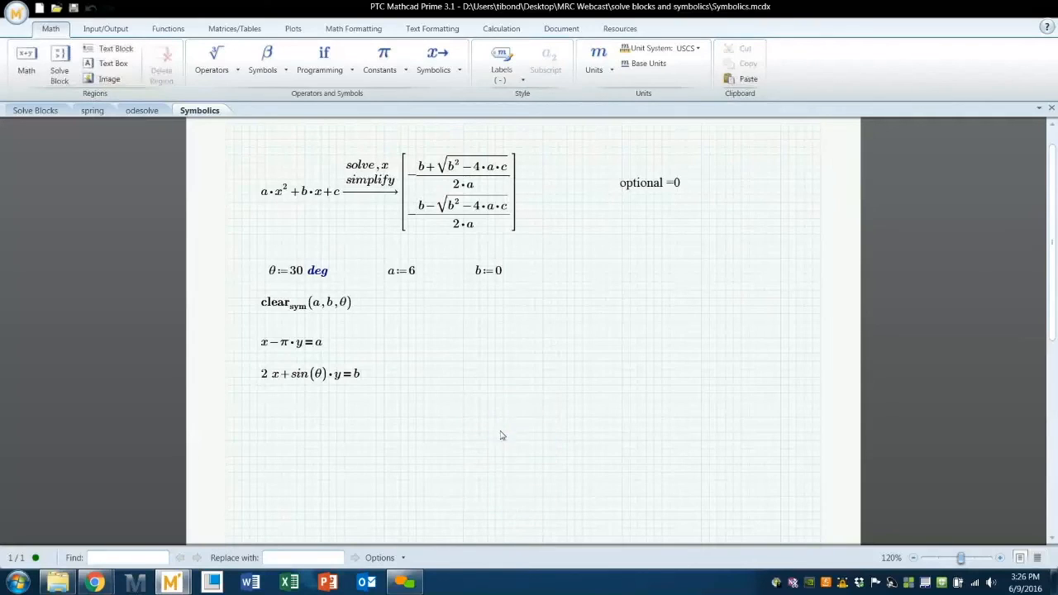
- Evaluate b in the empty area below the equations and remove that evaluation again
{"action": "type", "text": "b=0"}
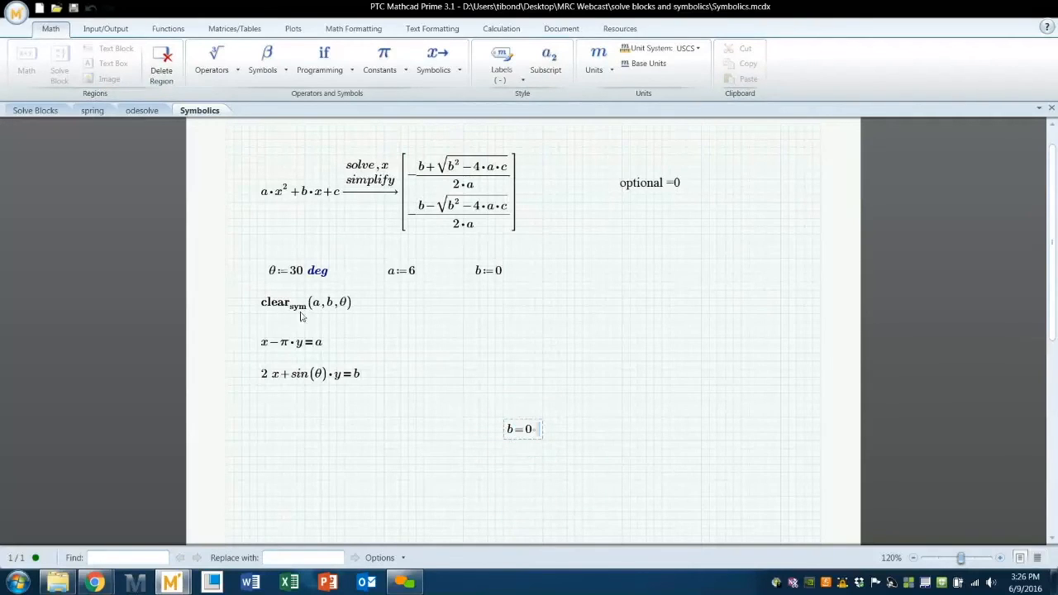
{"action": "left_click_drag", "start_coordinate": [568, 463], "coordinate": [517, 439]}
{"action": "key", "text": "ctrl+x"}
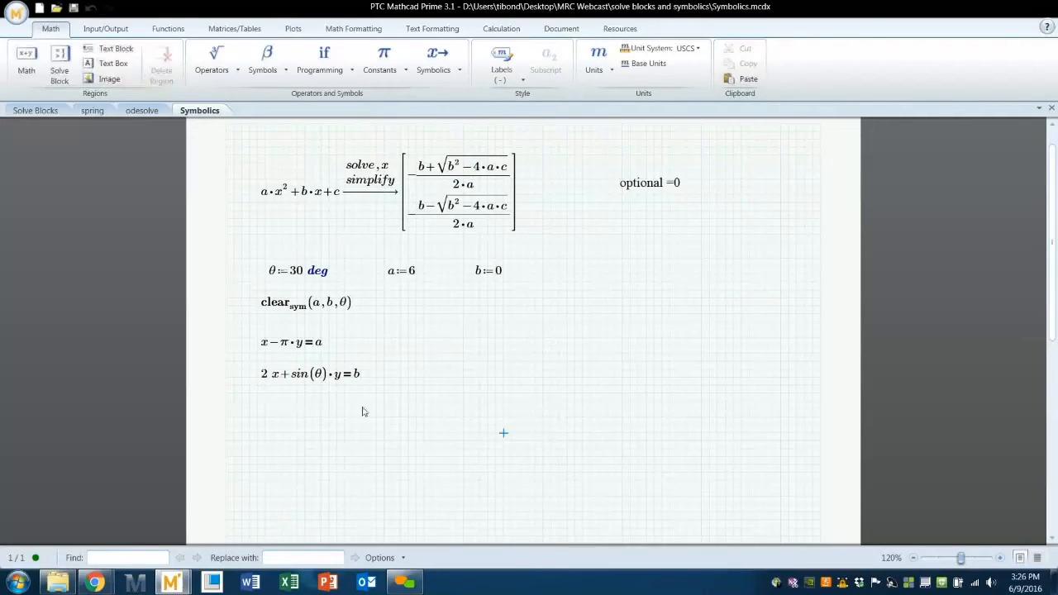
- Insert an empty matrix with two rows and one column below the two equations
{"action": "left_click", "coordinate": [257, 417]}
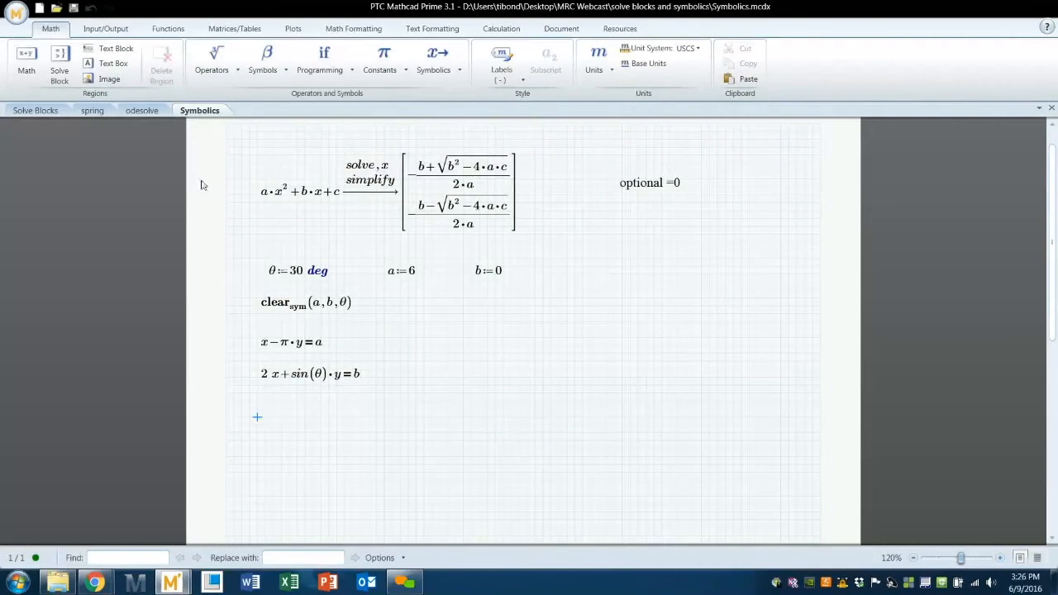
{"action": "left_click", "coordinate": [113, 30]}
{"action": "left_click", "coordinate": [240, 29]}
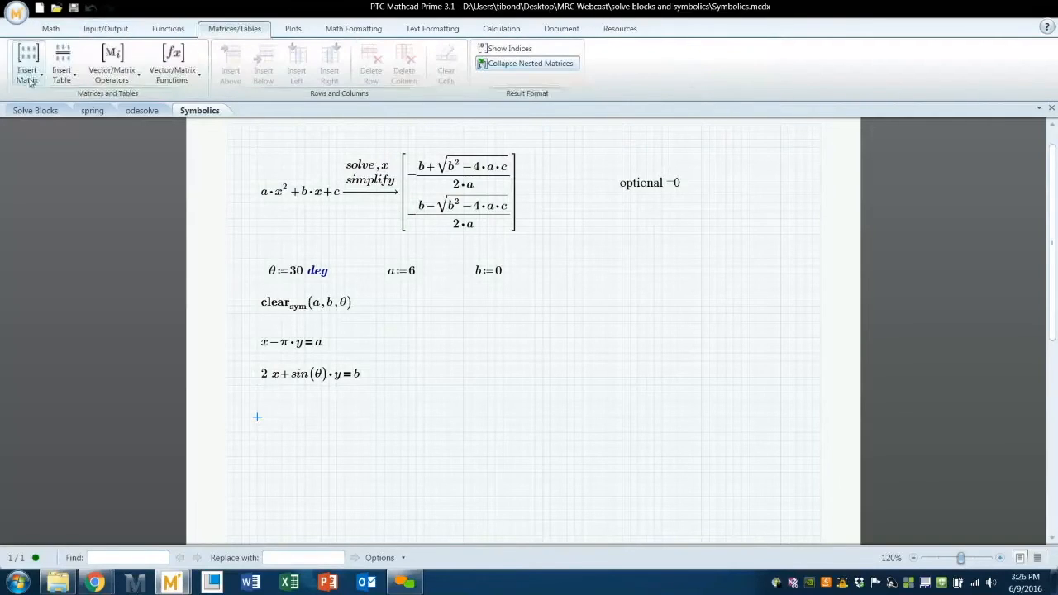
{"action": "left_click", "coordinate": [28, 70]}
{"action": "left_click", "coordinate": [25, 122]}
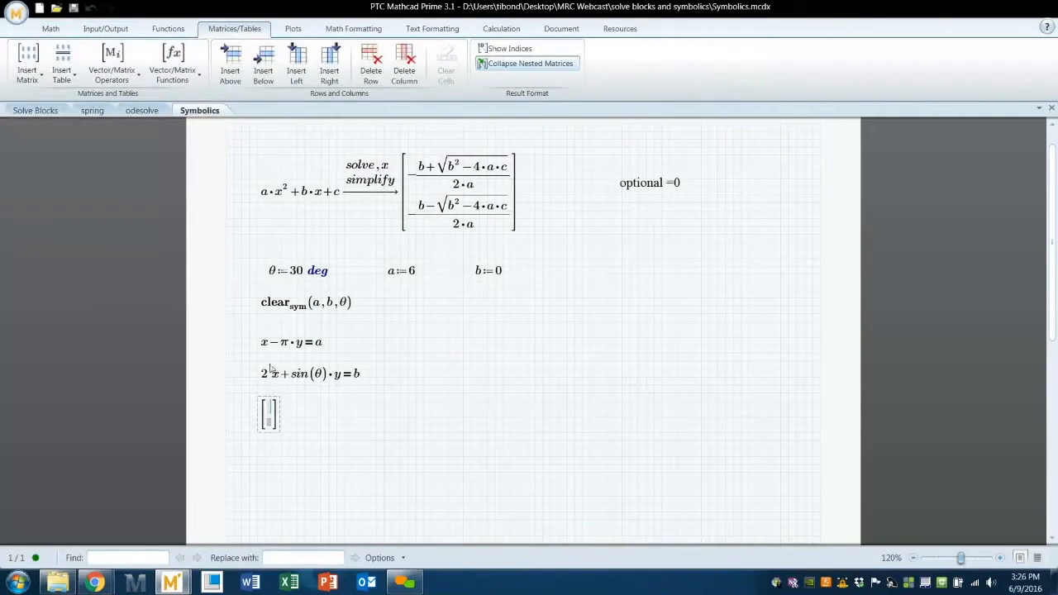
- Copy x − π·y = a into the matrix's upper cell and 2x + sin(θ)·y = b into its lower cell
{"action": "left_click", "coordinate": [263, 351]}
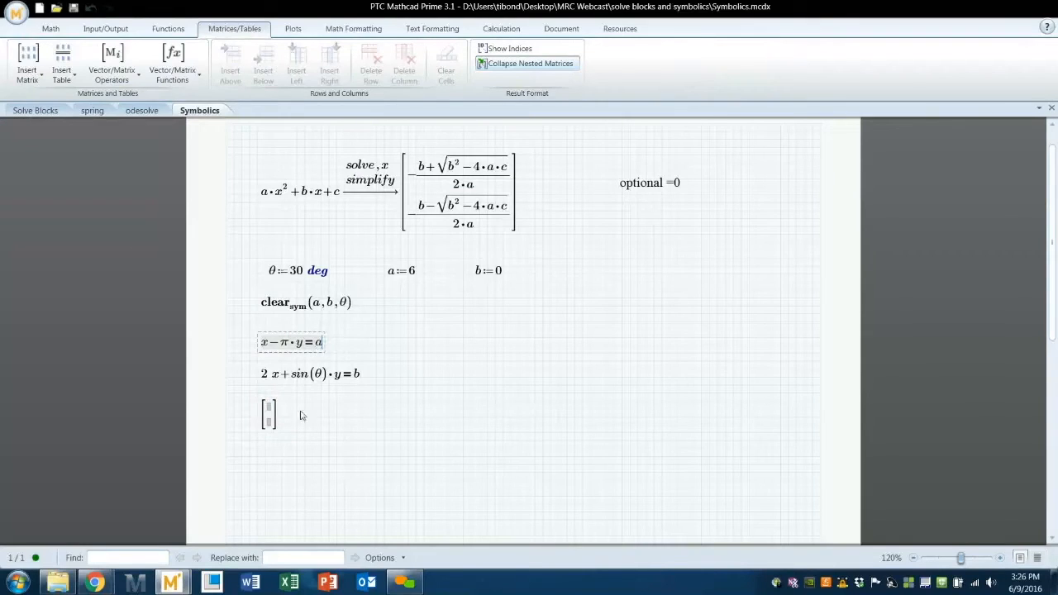
{"action": "left_click", "coordinate": [269, 408]}
{"action": "key", "text": "ctrl+v"}
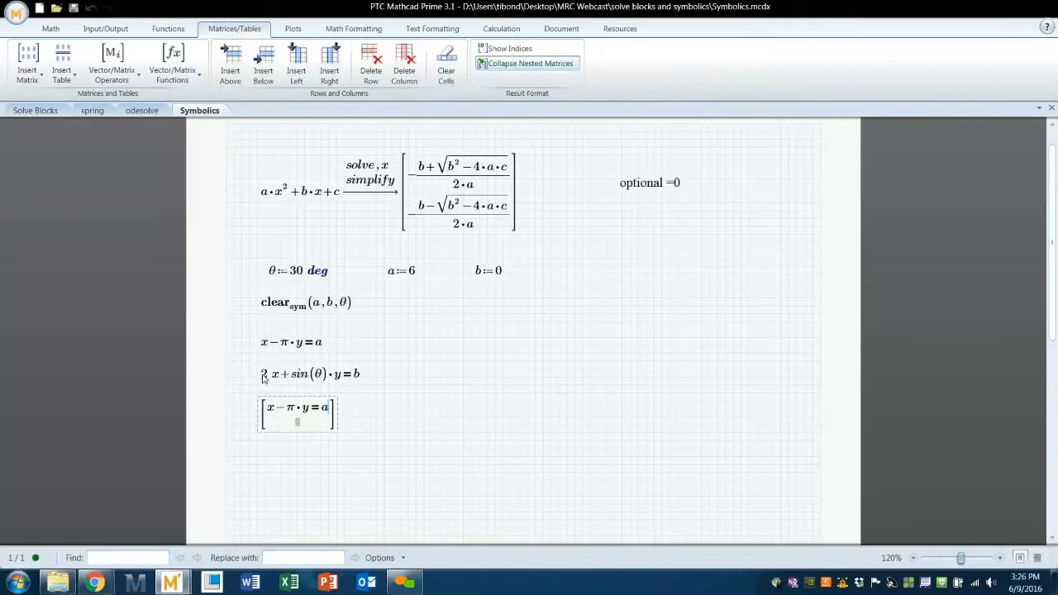
{"action": "left_click", "coordinate": [264, 377]}
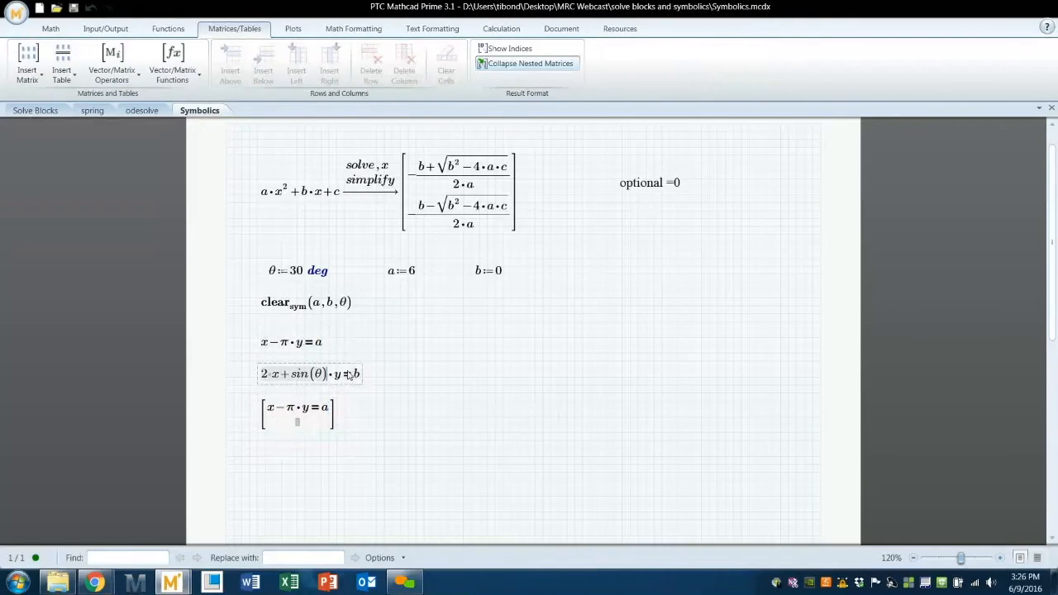
{"action": "left_click", "coordinate": [298, 425]}
{"action": "key", "text": "ctrl+v"}
{"action": "left_click", "coordinate": [415, 480]}
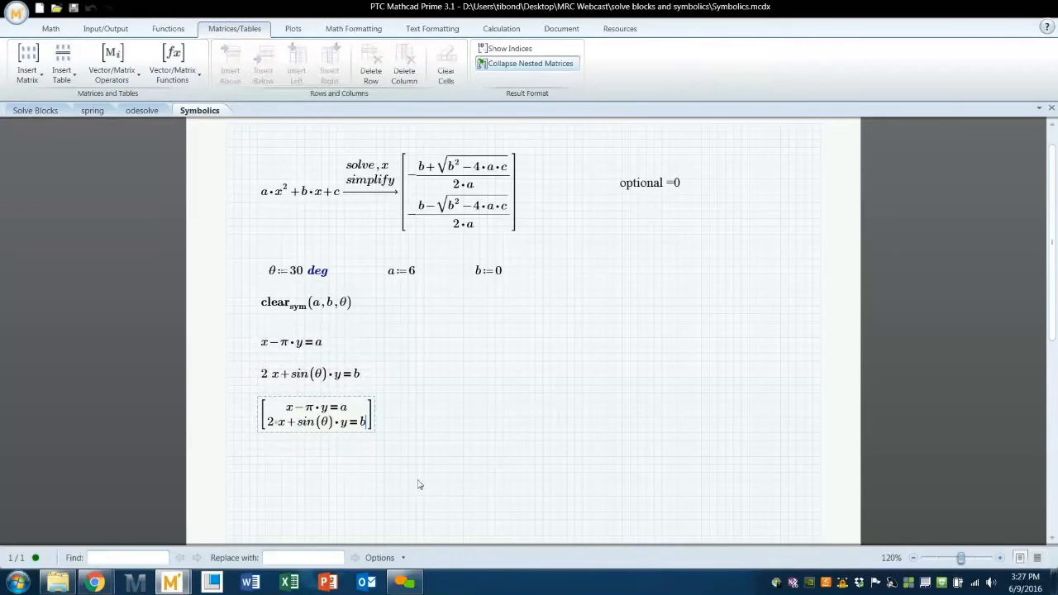
- Apply the symbolic solve keyword to the equation matrix for the variables x and y
{"action": "left_click", "coordinate": [365, 422]}
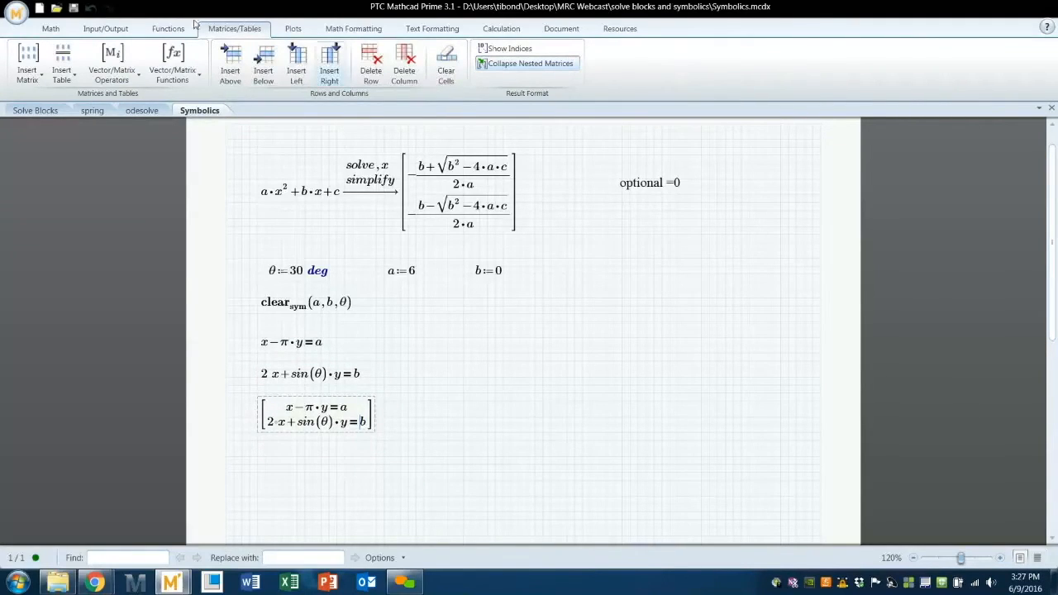
{"action": "left_click", "coordinate": [53, 28]}
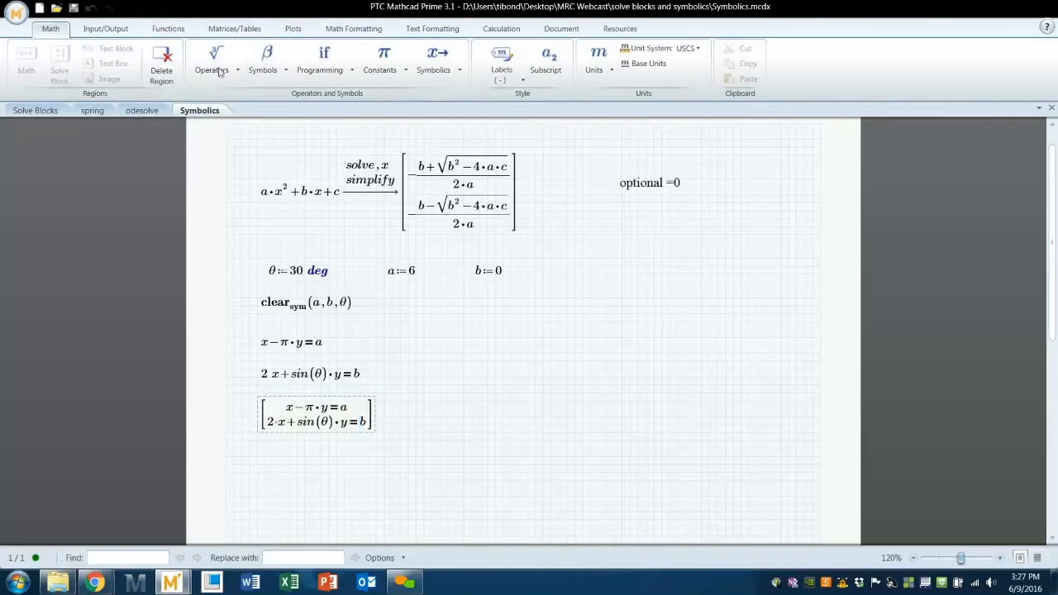
{"action": "left_click", "coordinate": [436, 62]}
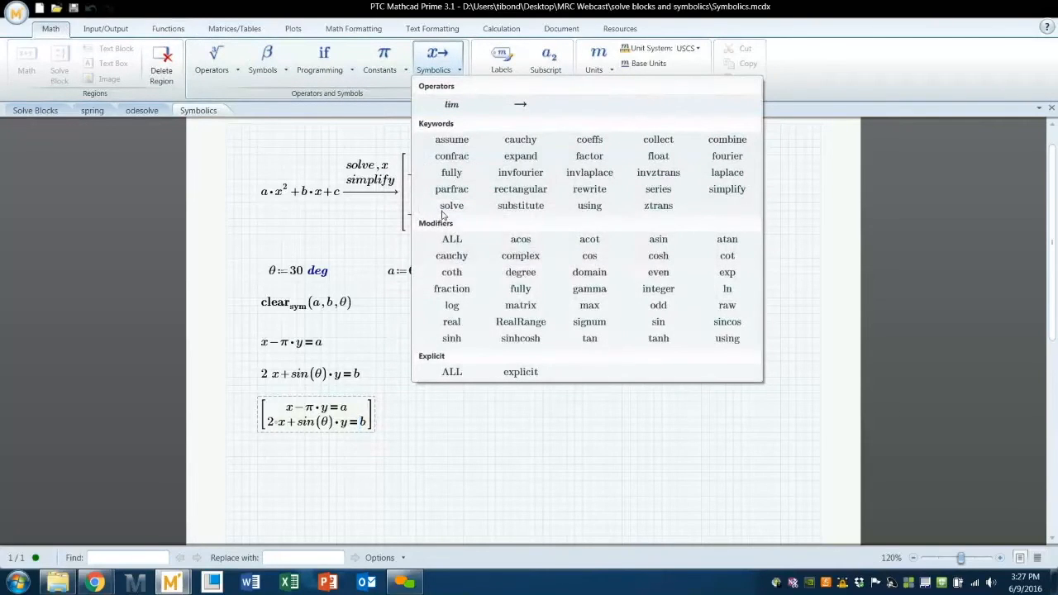
{"action": "left_click", "coordinate": [446, 208]}
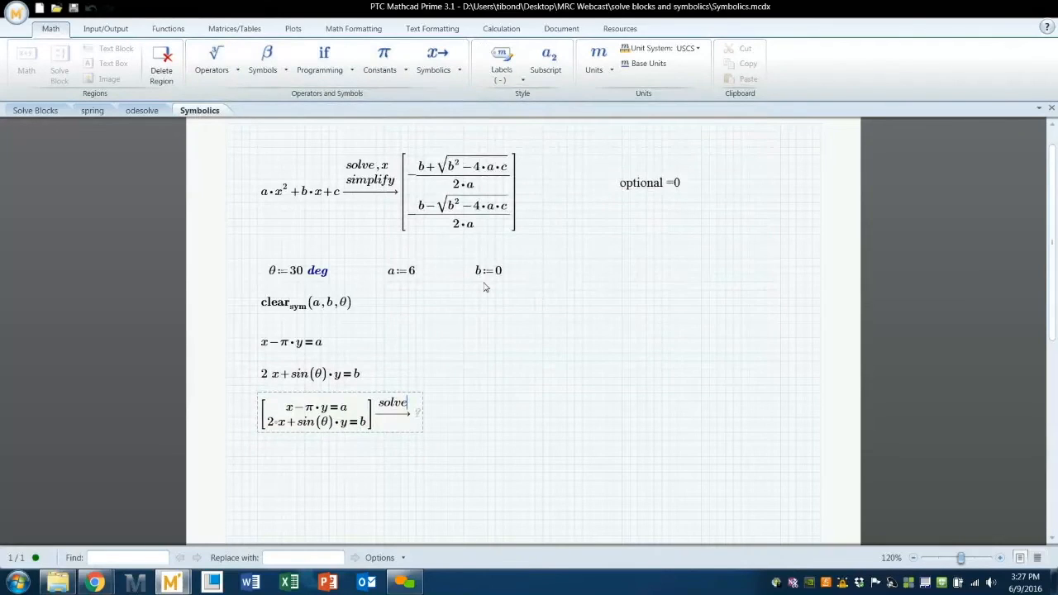
{"action": "type", "text": ", x , y"}
{"action": "scroll", "coordinate": [550, 414], "scroll_direction": "down", "scroll_amount": 1}
{"action": "left_click", "coordinate": [558, 487]}
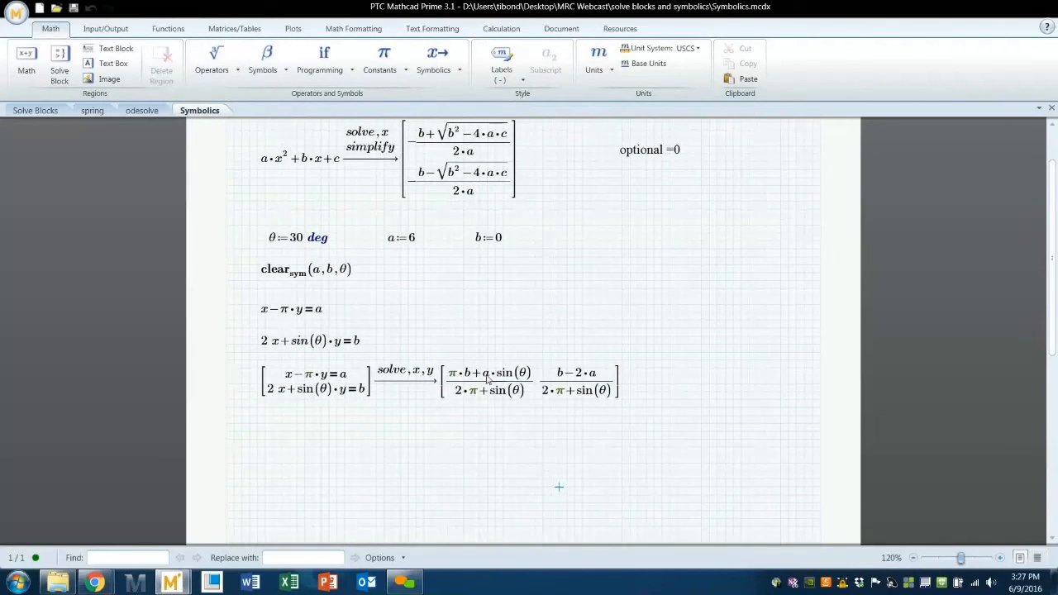
{"action": "left_click", "coordinate": [459, 378]}
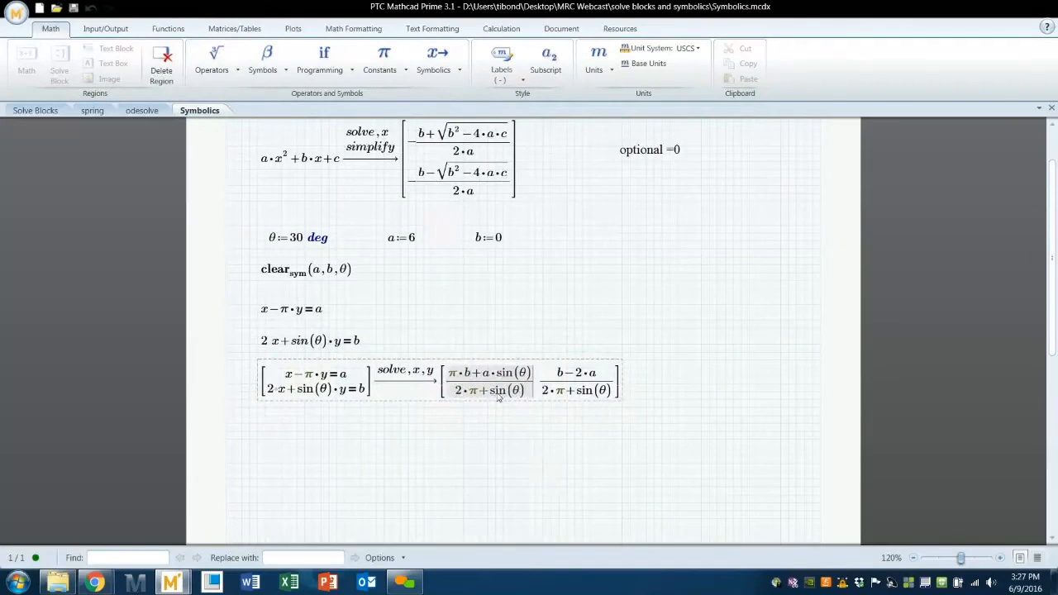
{"action": "left_click", "coordinate": [559, 378]}
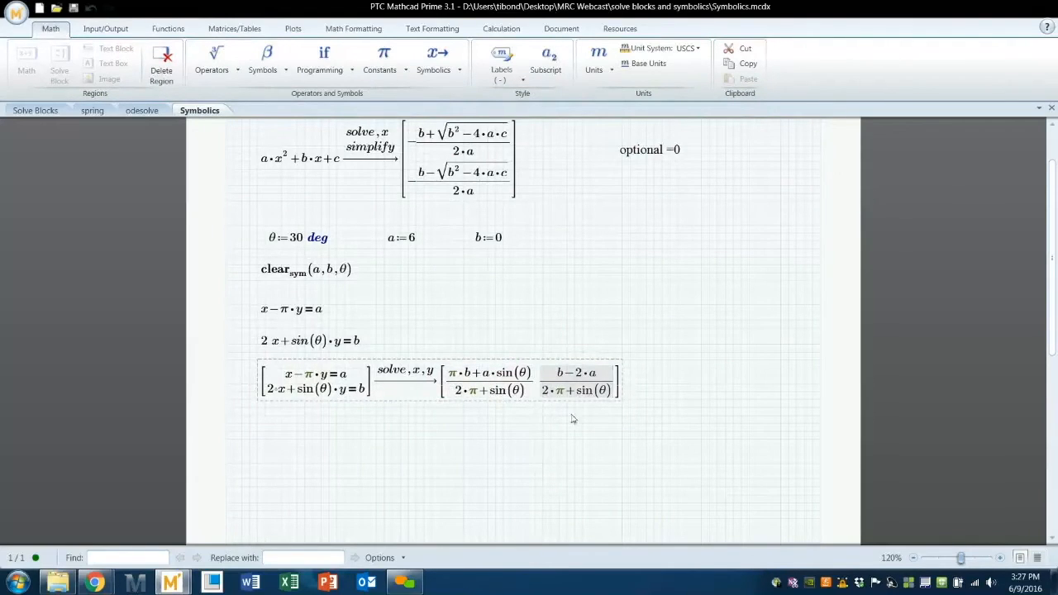
{"action": "left_click", "coordinate": [534, 455]}
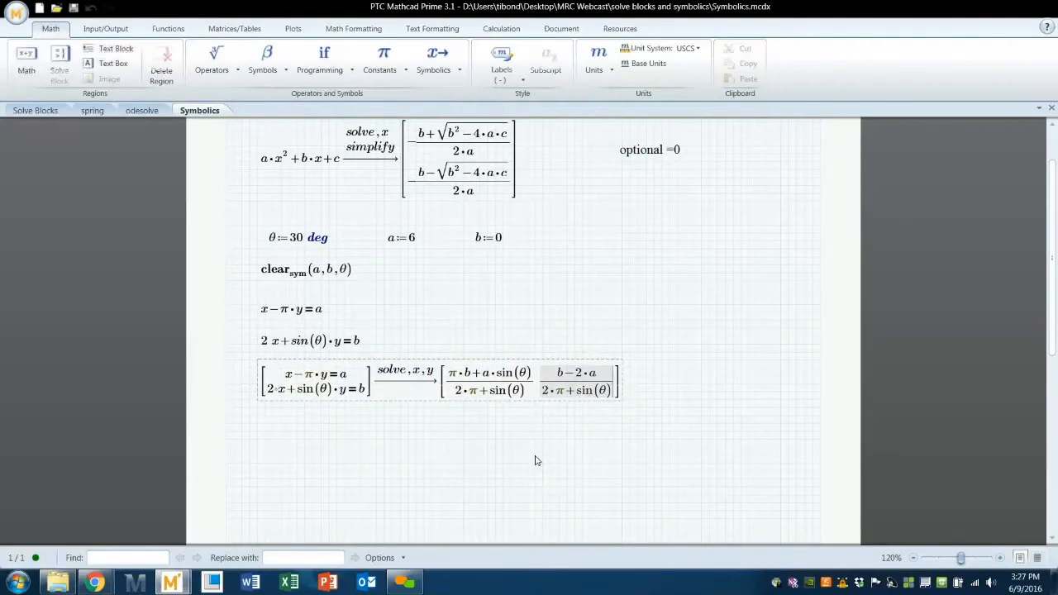
- Assign the symbolic solve of the equation matrix to a one-row, two-column matrix containing x and y
{"action": "left_click", "coordinate": [284, 404]}
{"action": "type", "text": ":"}
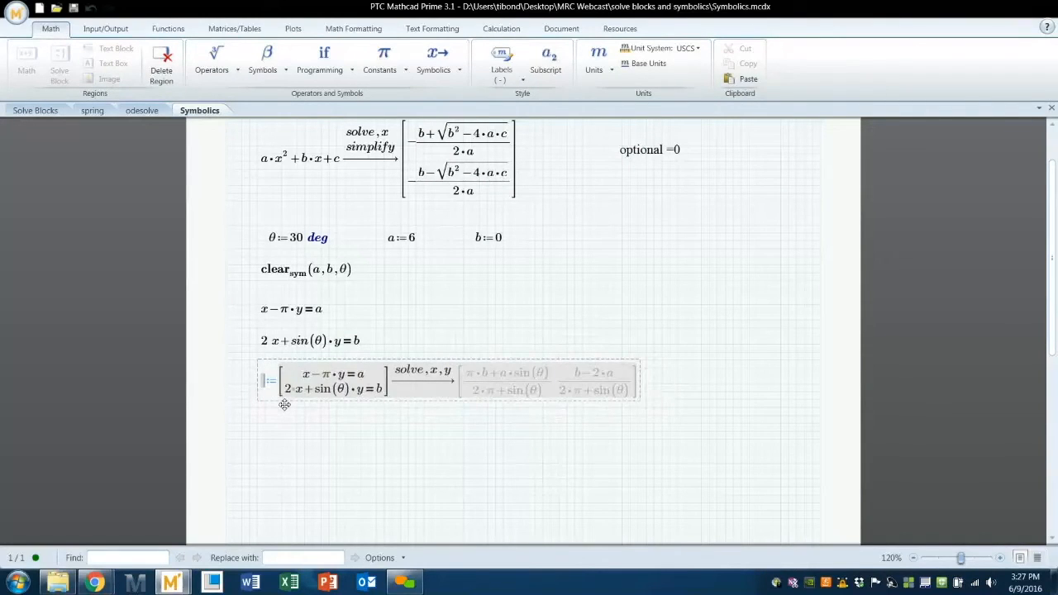
{"action": "left_click", "coordinate": [235, 28]}
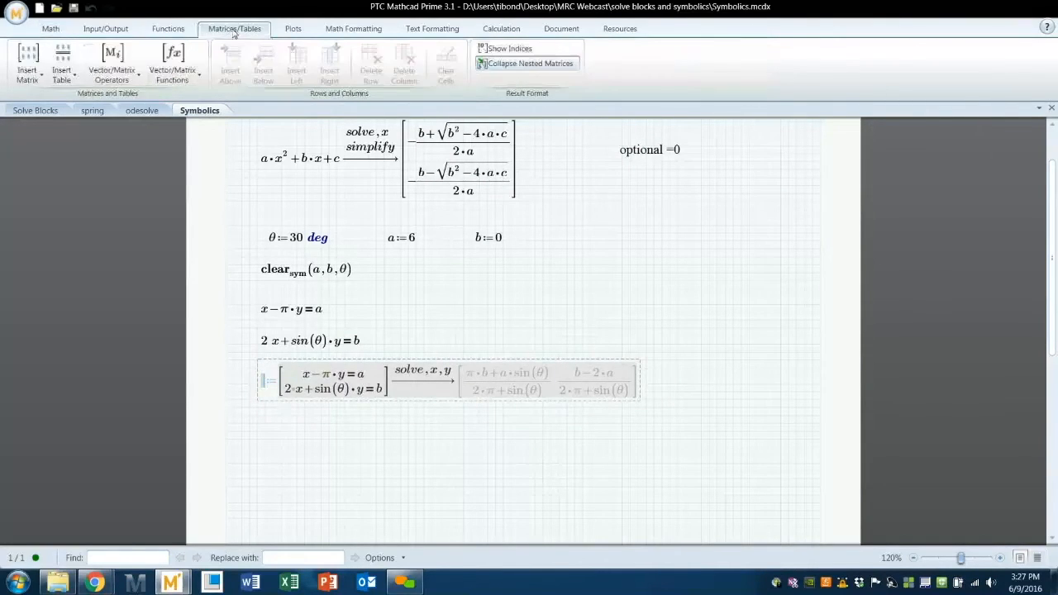
{"action": "left_click", "coordinate": [28, 66]}
{"action": "left_click", "coordinate": [35, 110]}
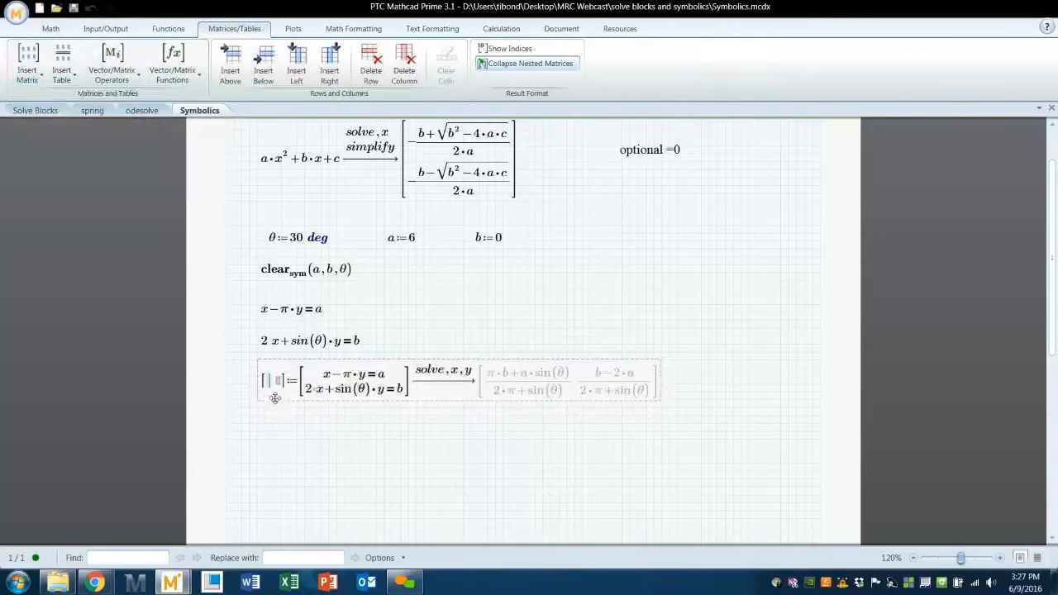
{"action": "type", "text": "x y"}
- Evaluate x symbolically with the arrow operator below the solved matrix
{"action": "left_click", "coordinate": [257, 431]}
{"action": "type", "text": "x"}
{"action": "left_click", "coordinate": [51, 29]}
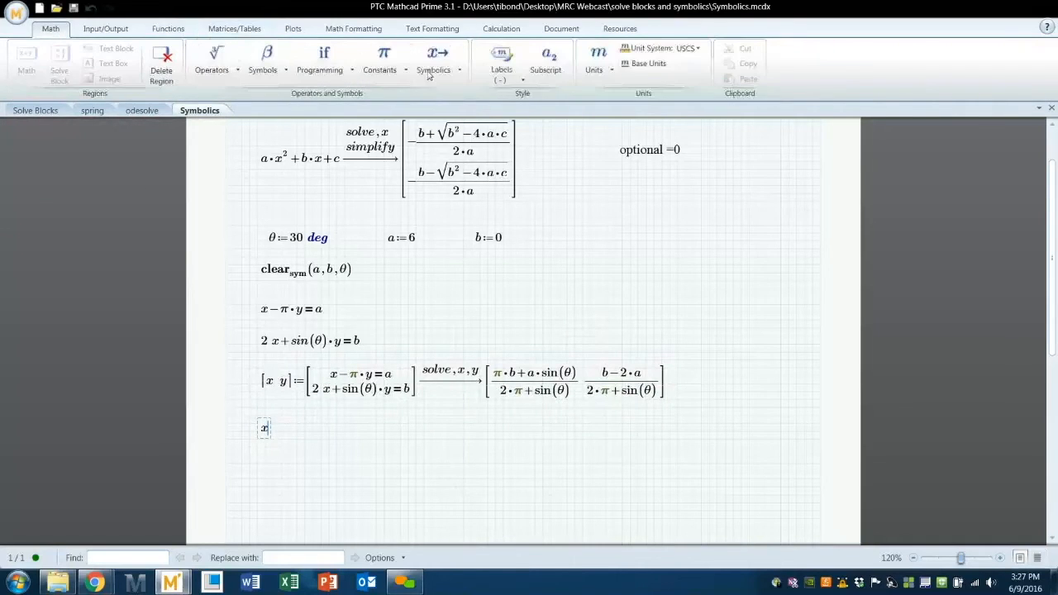
{"action": "left_click", "coordinate": [434, 66]}
{"action": "left_click", "coordinate": [519, 106]}
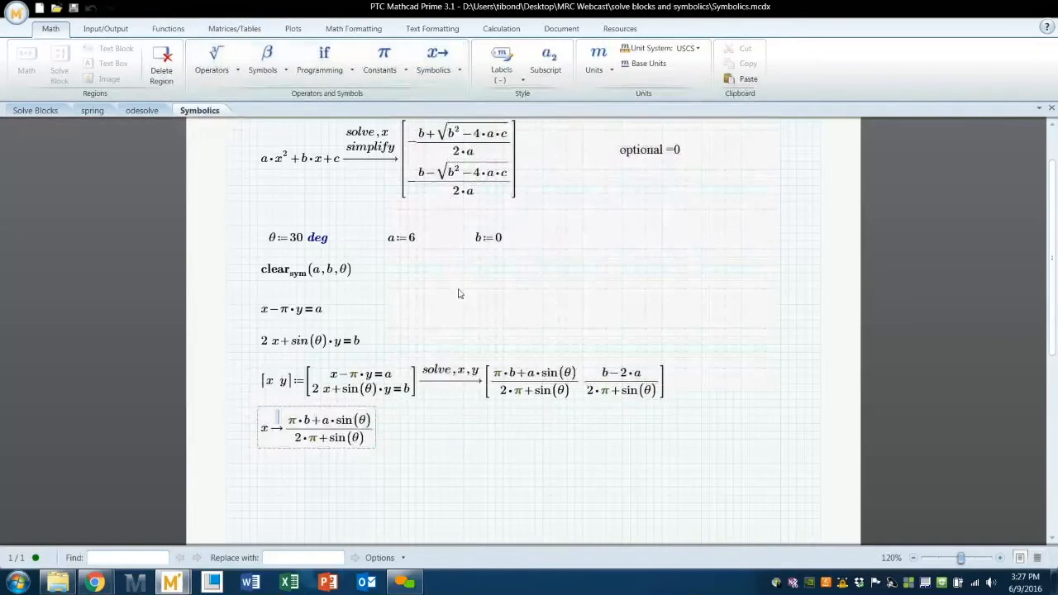
- Evaluate y symbolically with the arrow operator beside the x result
{"action": "left_click", "coordinate": [433, 431]}
{"action": "type", "text": "y"}
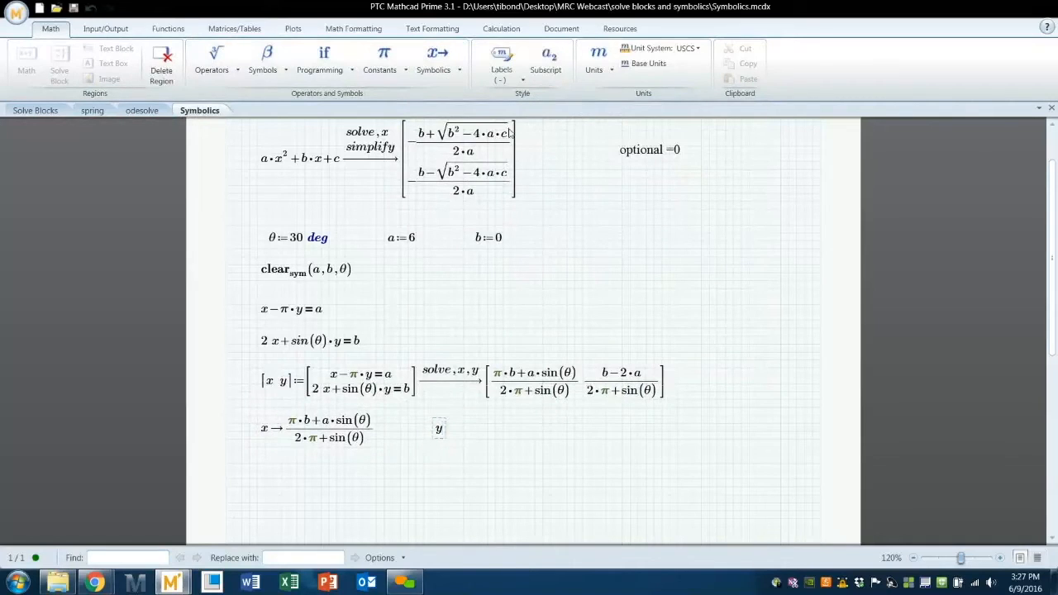
{"action": "left_click", "coordinate": [434, 65]}
{"action": "left_click", "coordinate": [514, 106]}
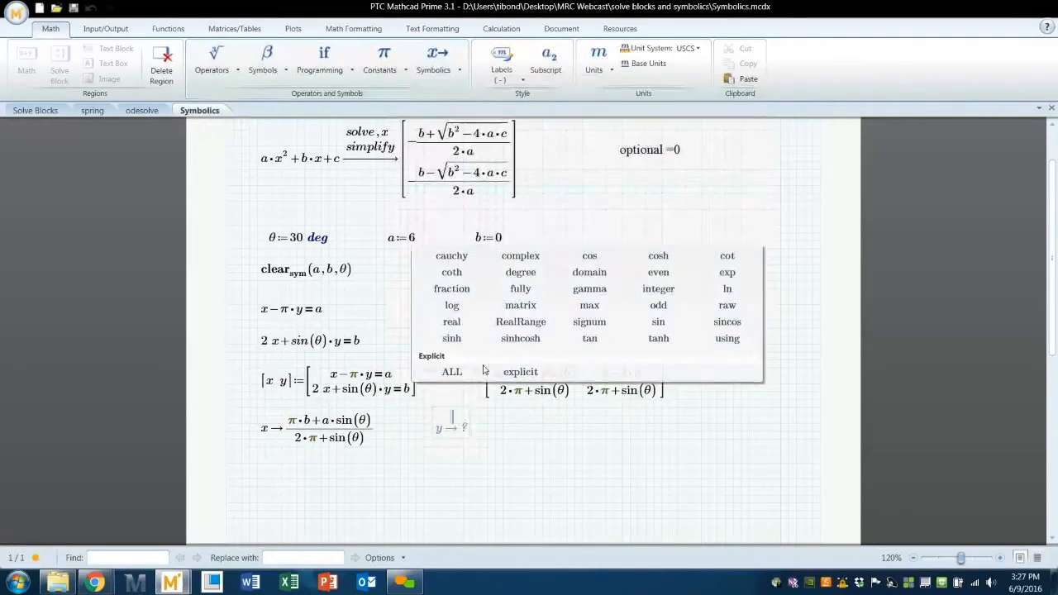
{"action": "left_click", "coordinate": [438, 482]}
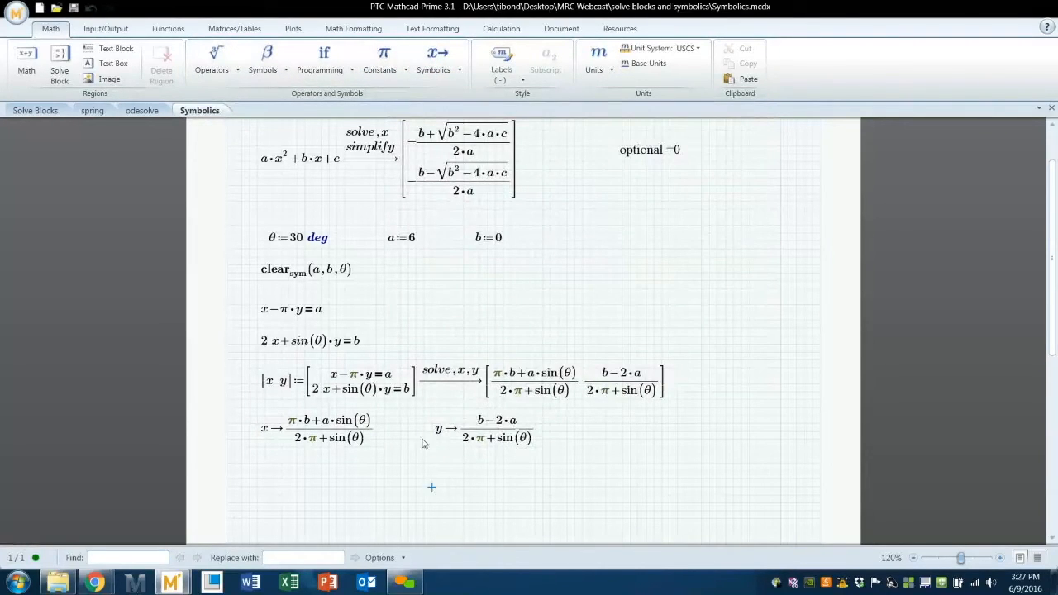
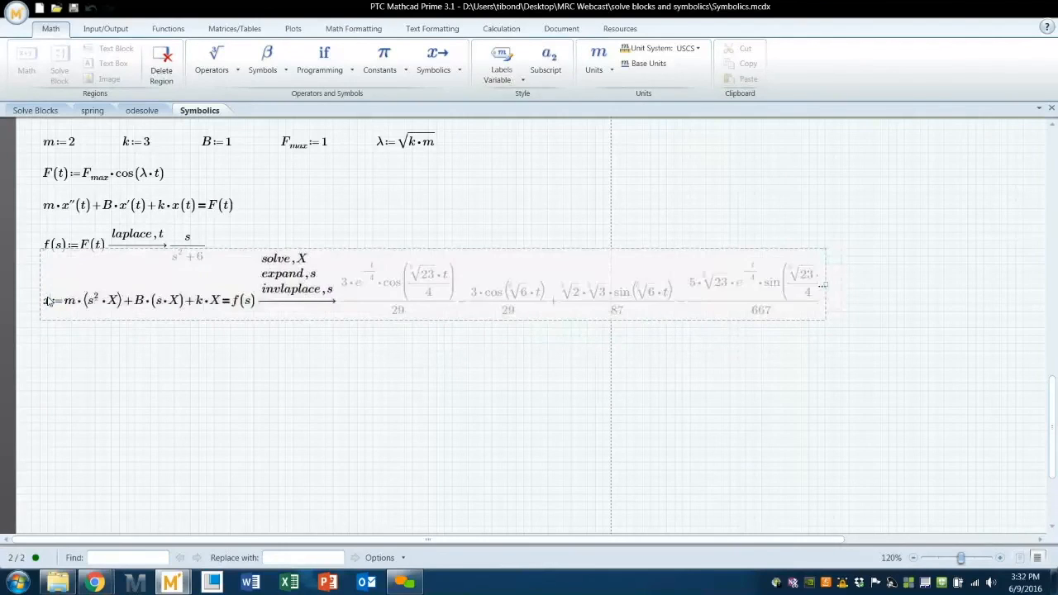
- Finish defining the inverse Laplace solution as x(t) and insert an XY plot below it with x(t) on the vertical axis
{"action": "left_click", "coordinate": [103, 361]}
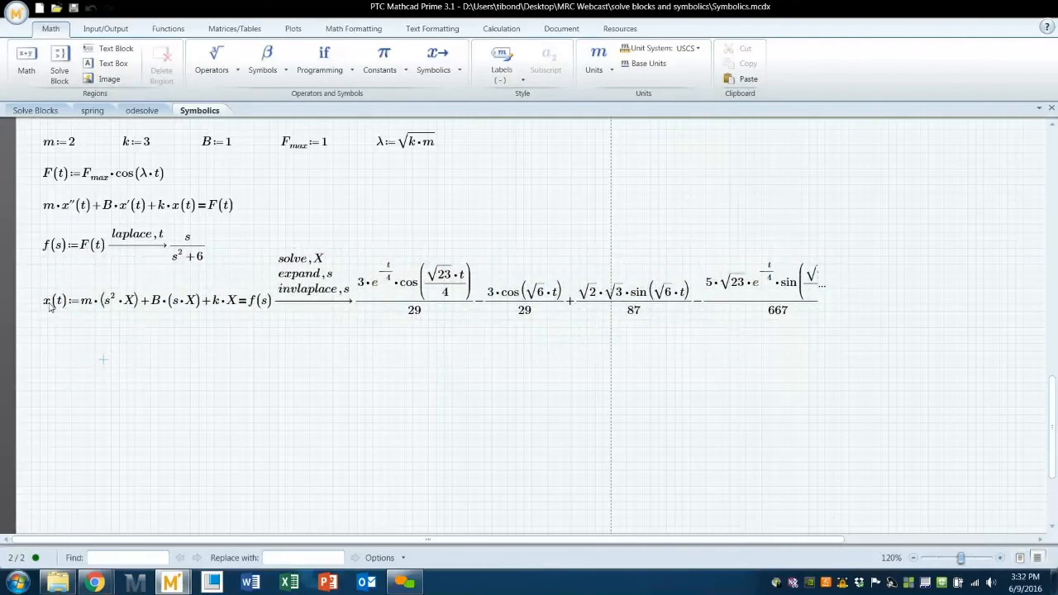
{"action": "left_click", "coordinate": [46, 334]}
{"action": "left_click", "coordinate": [294, 31]}
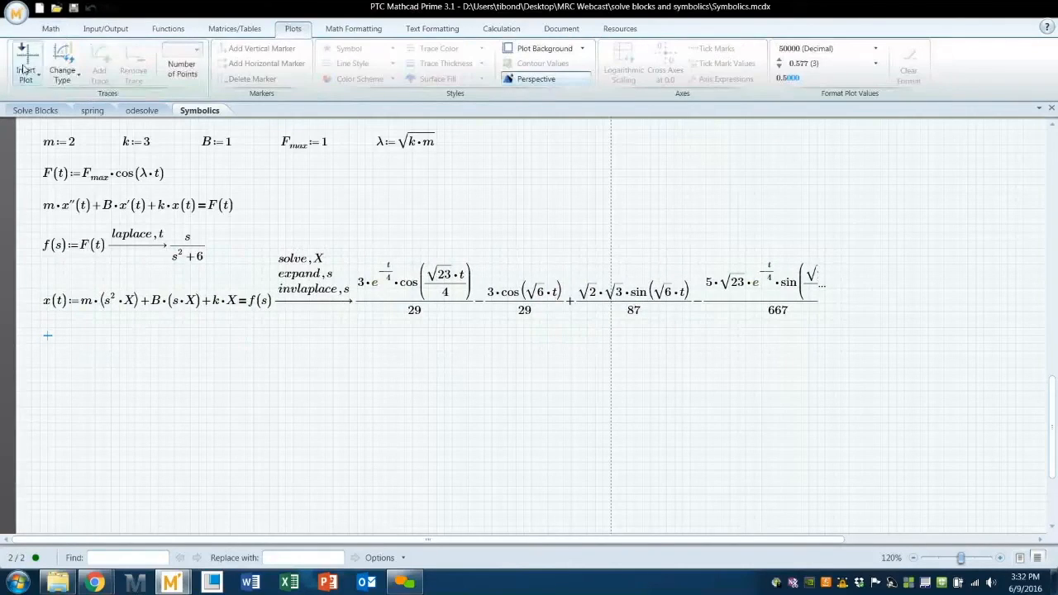
{"action": "left_click", "coordinate": [25, 69]}
{"action": "left_click", "coordinate": [43, 158]}
{"action": "type", "text": "x("}
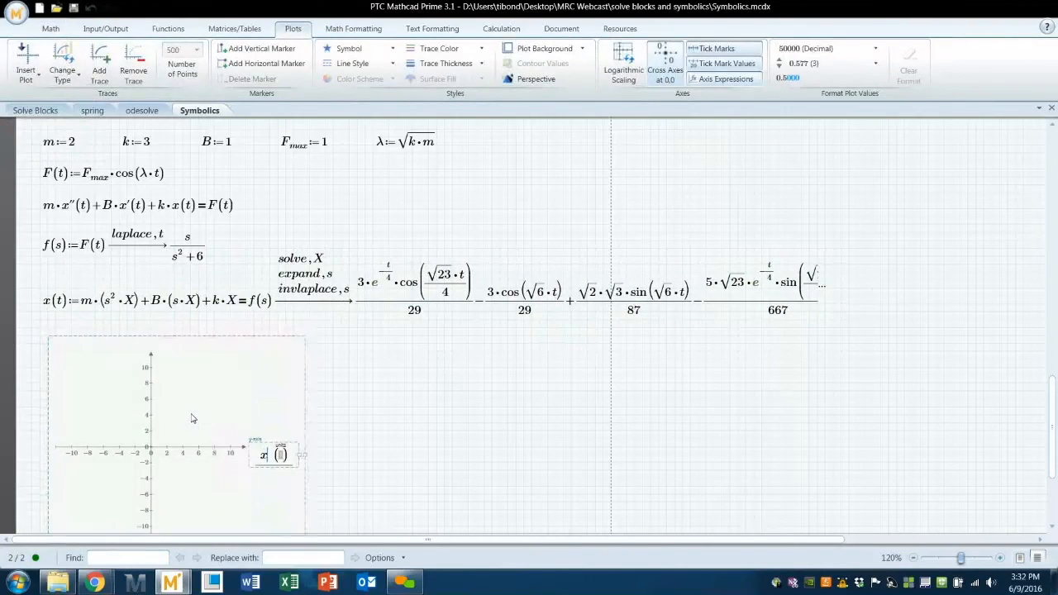
{"action": "type", "text": "t"}
- Enter t as the horizontal axis expression of the x(t) plot
{"action": "scroll", "coordinate": [191, 418], "scroll_direction": "down", "scroll_amount": 3}
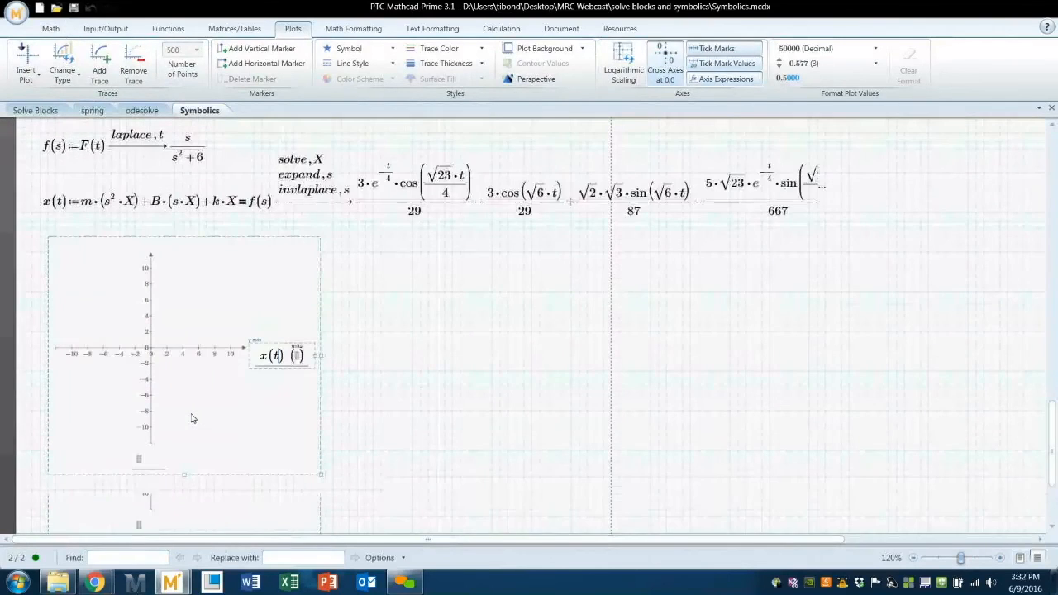
{"action": "scroll", "coordinate": [144, 529], "scroll_direction": "down", "scroll_amount": 2}
{"action": "key", "text": "Tab"}
{"action": "type", "text": "t"}
{"action": "left_click", "coordinate": [425, 371]}
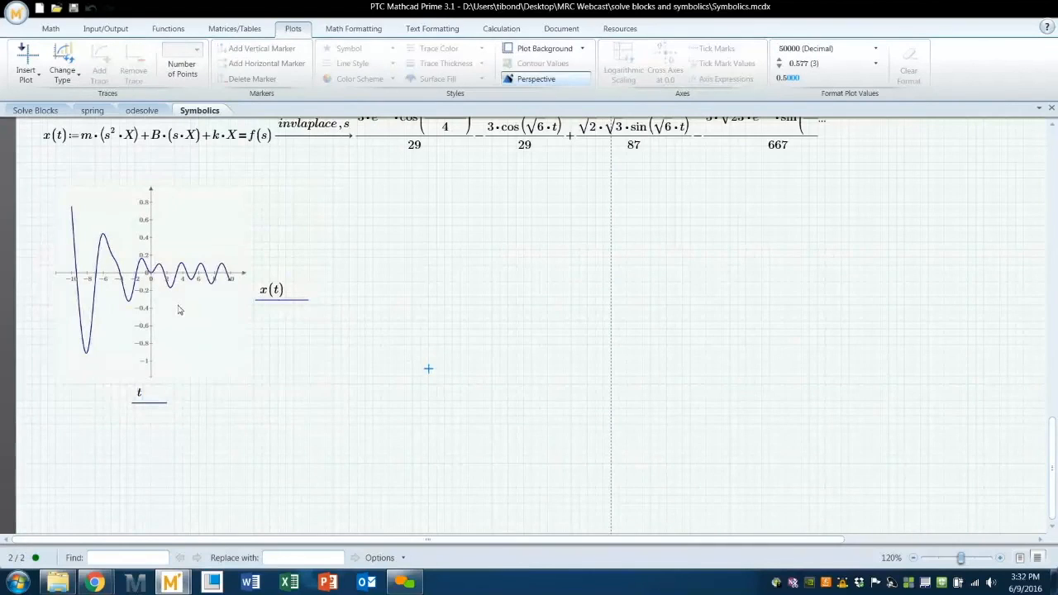
- Widen the x(t) plot and change the first value of its horizontal axis to 0
{"action": "left_click", "coordinate": [321, 289]}
{"action": "left_click_drag", "start_coordinate": [321, 289], "coordinate": [476, 290]}
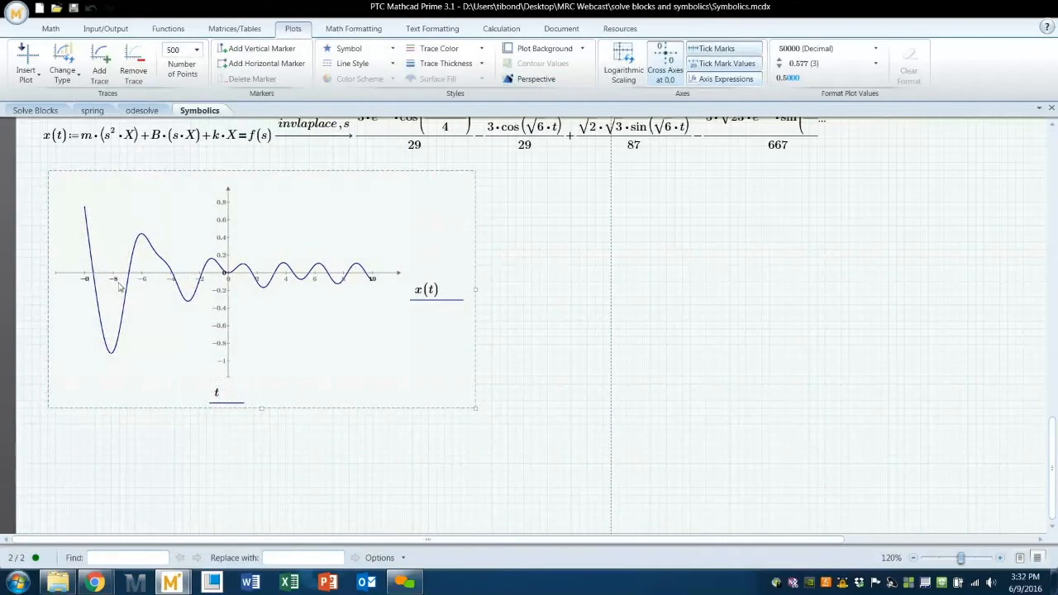
{"action": "key", "text": "BackSpace"}
{"action": "key", "text": "BackSpace"}
{"action": "left_click", "coordinate": [736, 300]}
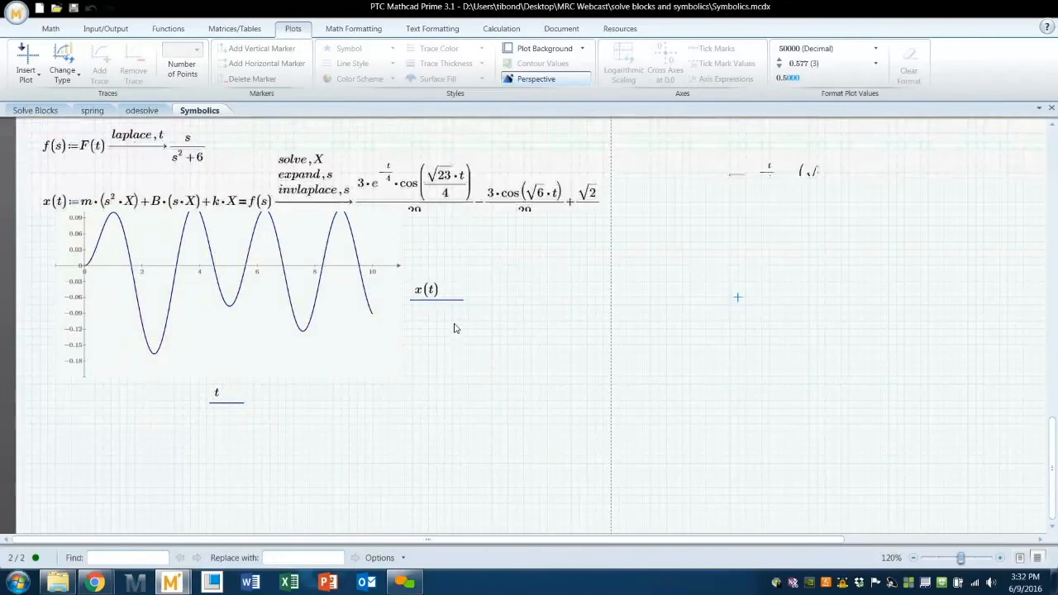
- Check the odesolve x(t) plot in the Solve Blocks worksheet against the plot in the Symbolics worksheet
{"action": "left_click", "coordinate": [35, 110]}
{"action": "scroll", "coordinate": [637, 431], "scroll_direction": "down", "scroll_amount": 5}
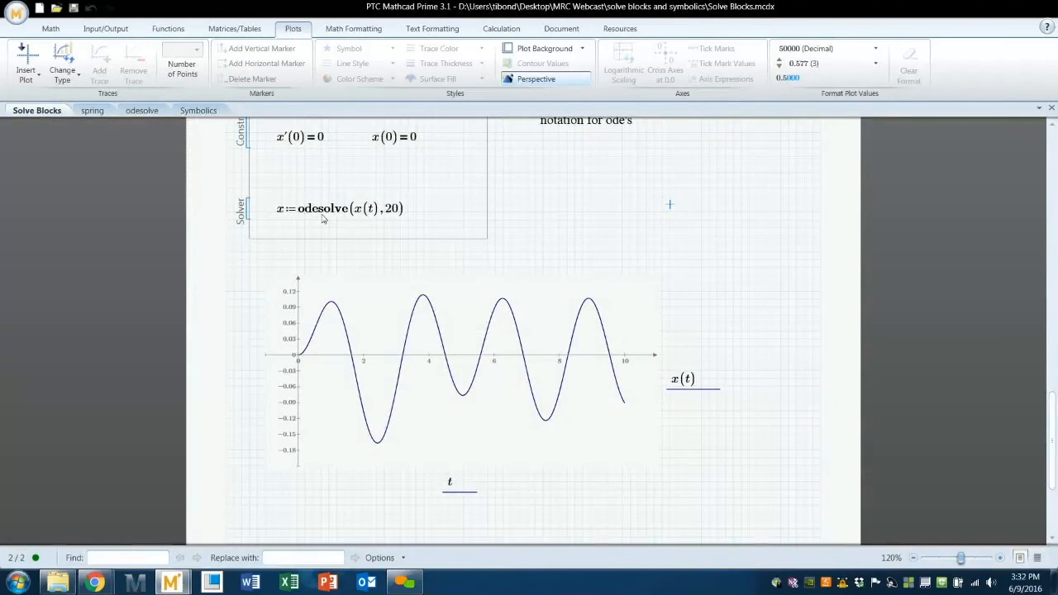
{"action": "left_click", "coordinate": [185, 112]}
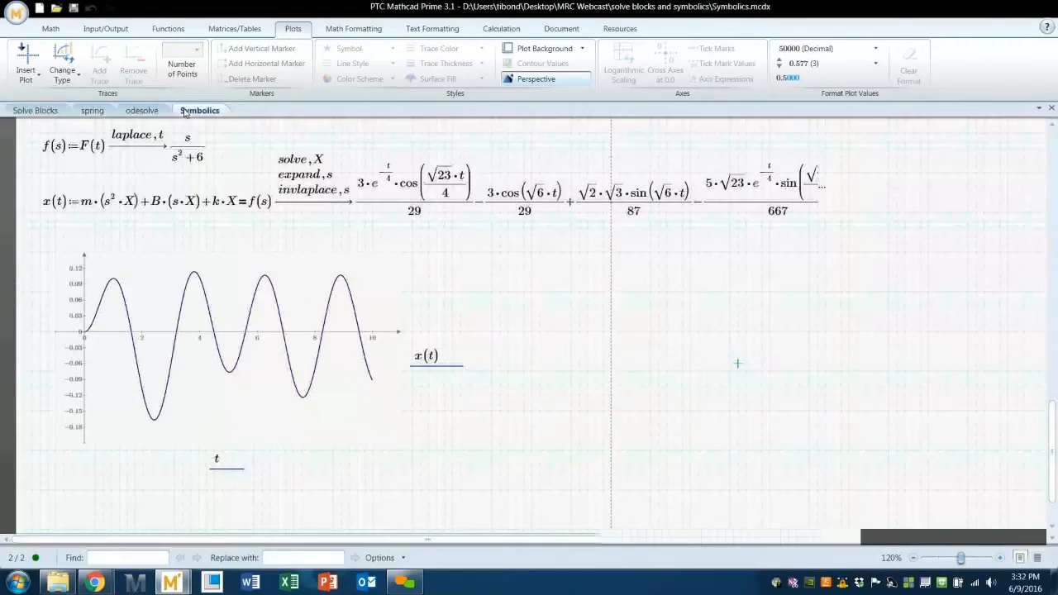
- Widen the x(t) inverse Laplace region enough to fit its entire symbolic result
{"action": "left_click", "coordinate": [823, 192]}
{"action": "left_click_drag", "start_coordinate": [825, 191], "coordinate": [851, 192]}
{"action": "left_click", "coordinate": [849, 252]}
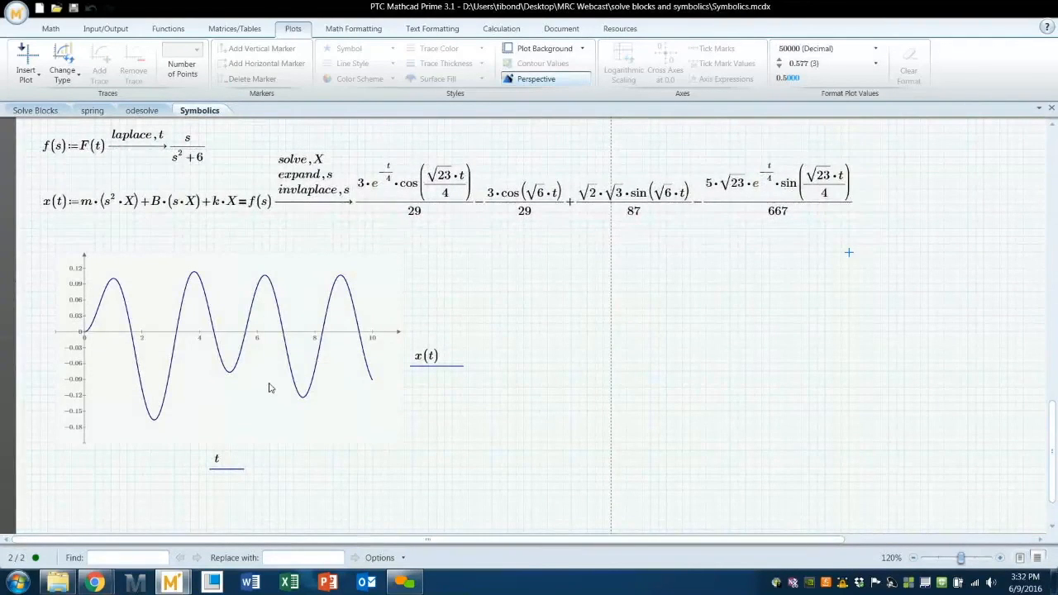
- Review the mass-spring-damper problem, the two-equation system and the solve blocks across the Symbolics and Solve Blocks worksheets
{"action": "scroll", "coordinate": [271, 376], "scroll_direction": "up", "scroll_amount": 6}
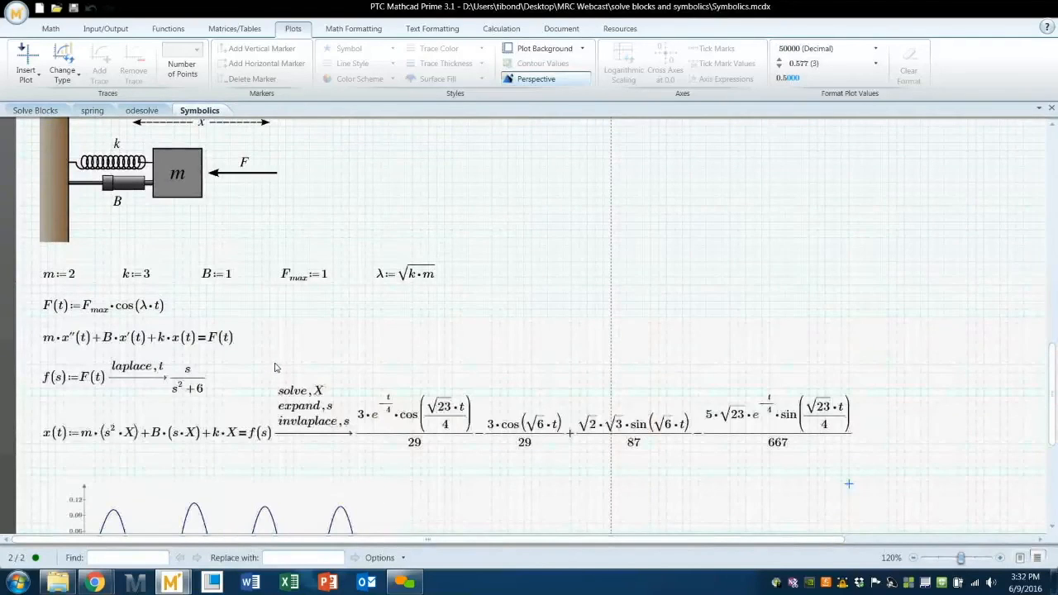
{"action": "scroll", "coordinate": [275, 365], "scroll_direction": "up", "scroll_amount": 3}
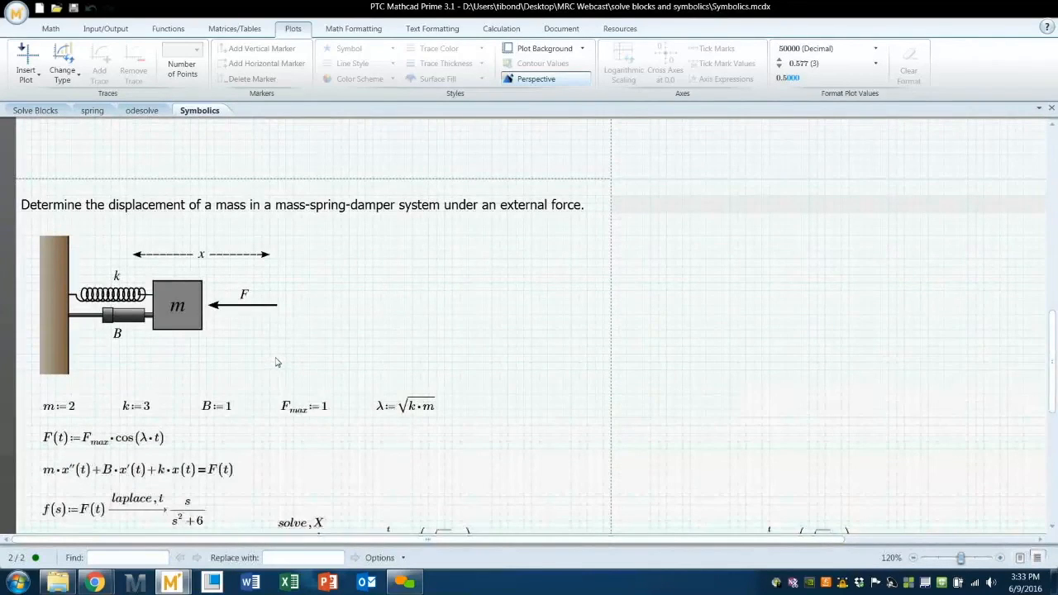
{"action": "scroll", "coordinate": [277, 366], "scroll_direction": "down", "scroll_amount": 3}
{"action": "scroll", "coordinate": [279, 366], "scroll_direction": "down", "scroll_amount": 3}
{"action": "scroll", "coordinate": [278, 366], "scroll_direction": "up", "scroll_amount": 15}
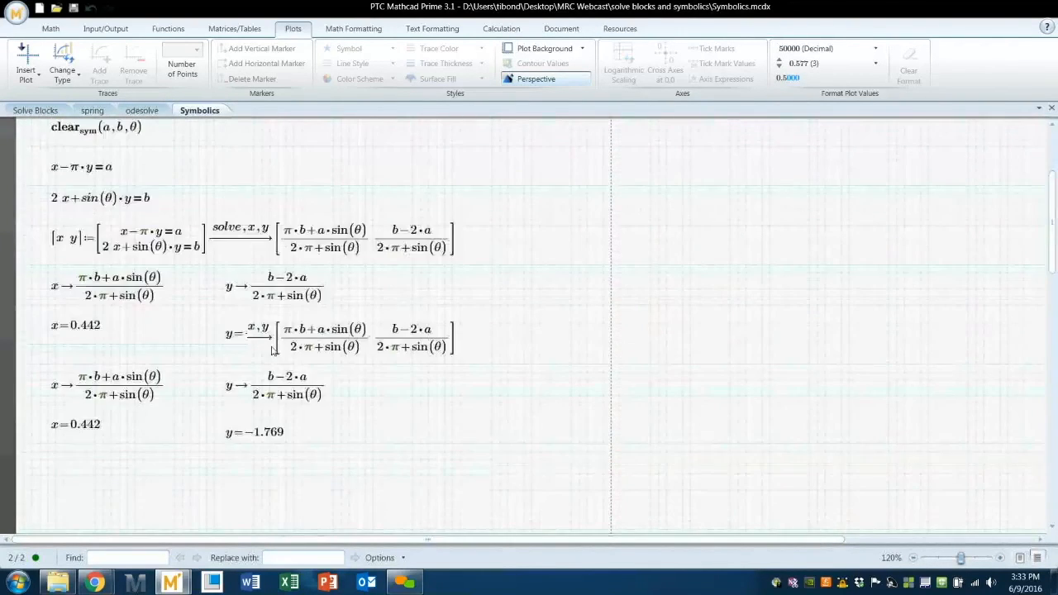
{"action": "left_click", "coordinate": [33, 111]}
{"action": "scroll", "coordinate": [533, 230], "scroll_direction": "up", "scroll_amount": 20}
{"action": "scroll", "coordinate": [521, 291], "scroll_direction": "down", "scroll_amount": 10}
{"action": "scroll", "coordinate": [521, 285], "scroll_direction": "up", "scroll_amount": 3}
{"action": "scroll", "coordinate": [522, 285], "scroll_direction": "up", "scroll_amount": 3}
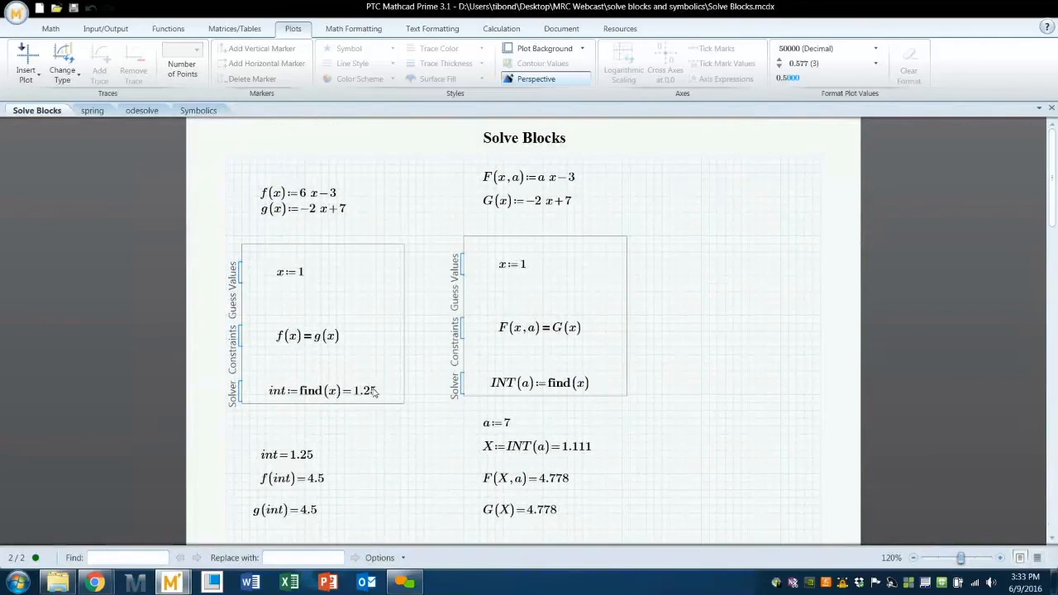
{"action": "left_click", "coordinate": [198, 110]}
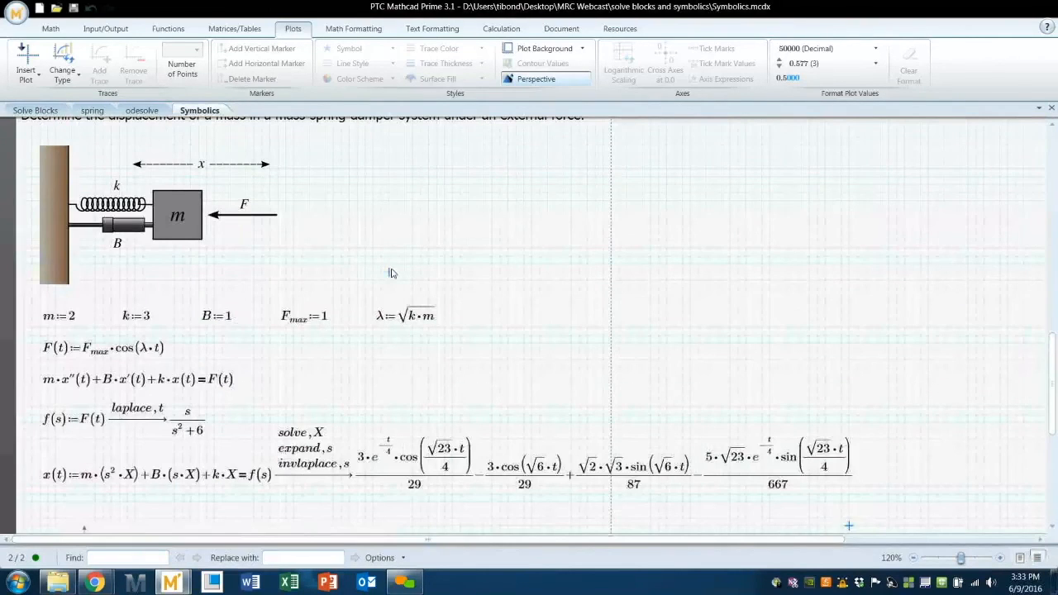
- Look through the available symbolic operators, keywords and modifiers, including the description of float
{"action": "left_click", "coordinate": [373, 208]}
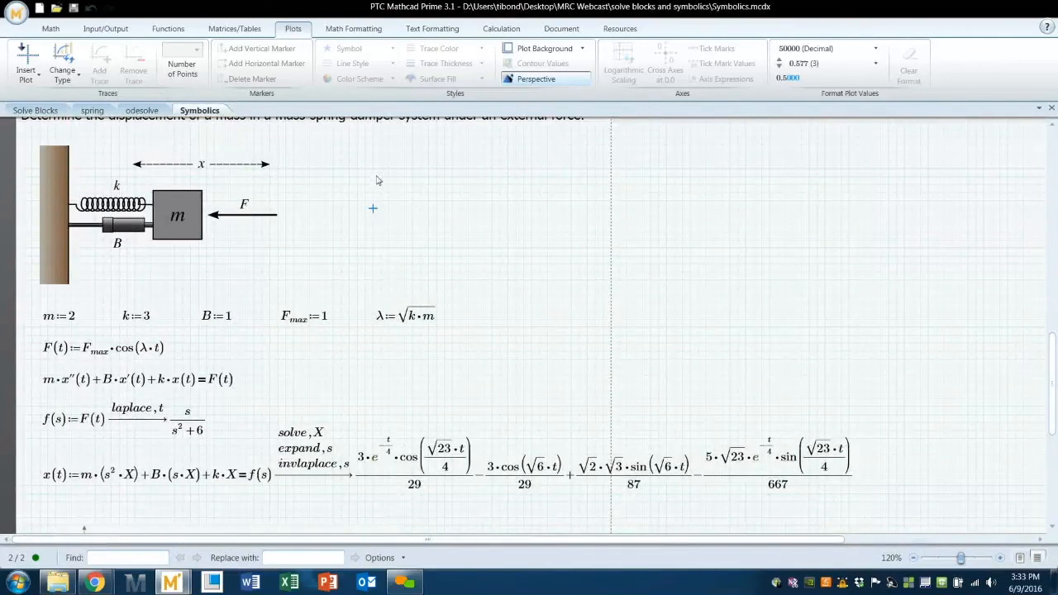
{"action": "left_click", "coordinate": [46, 28]}
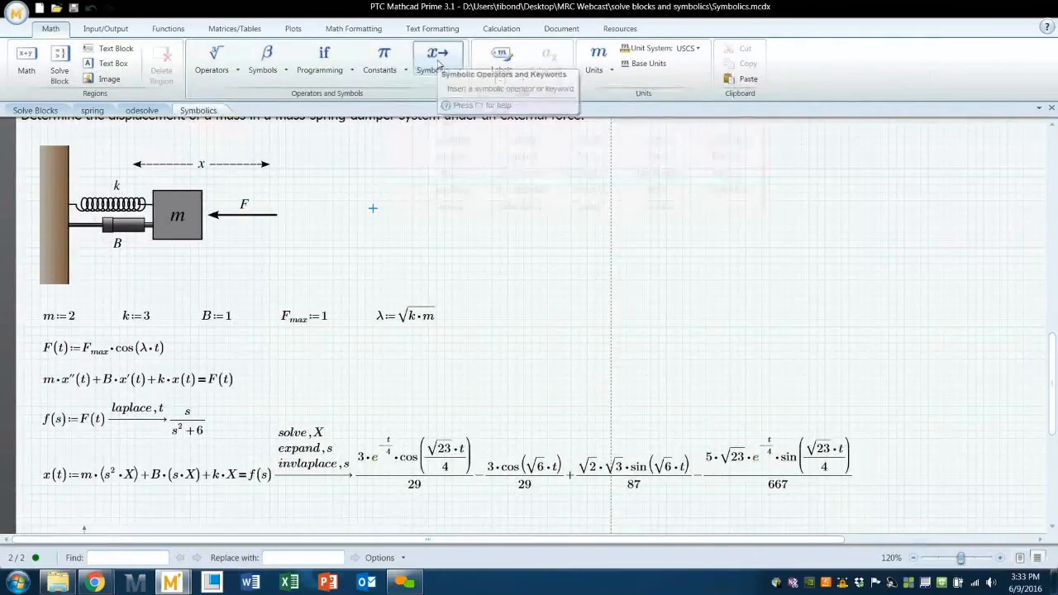
{"action": "left_click", "coordinate": [436, 63]}
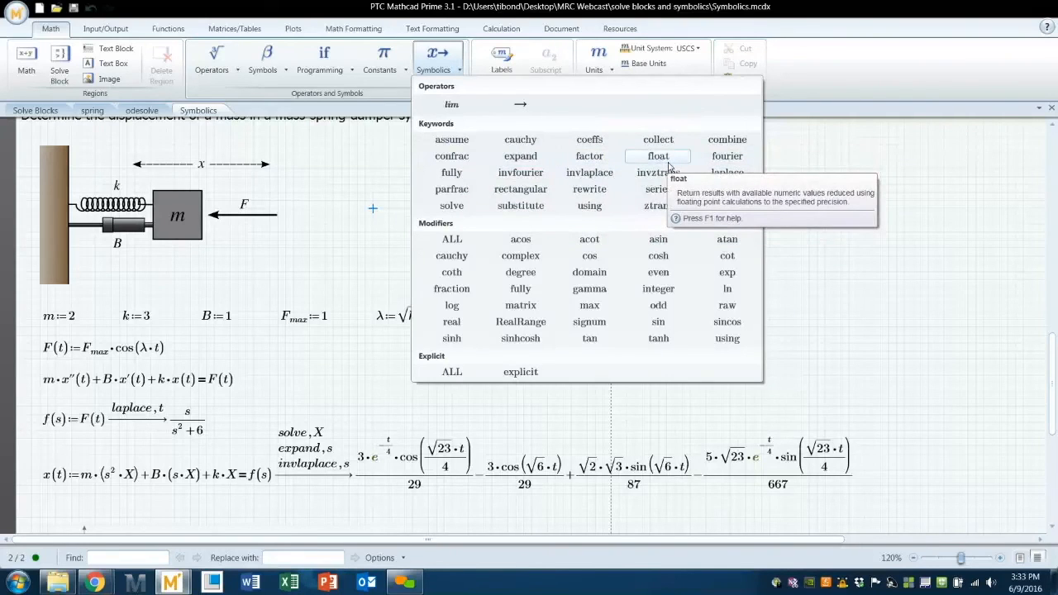
{"action": "left_click", "coordinate": [873, 206]}
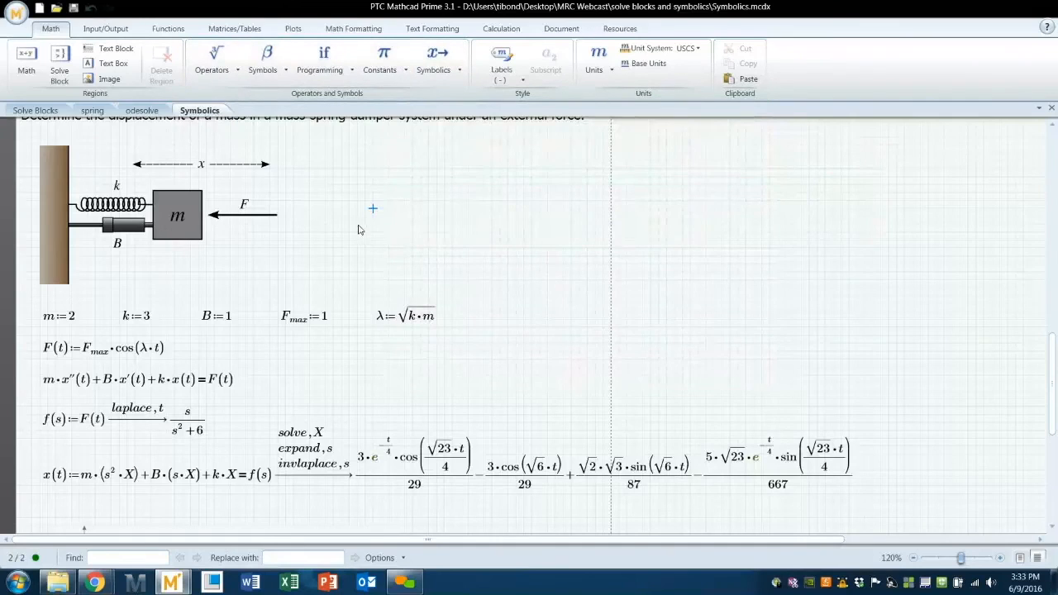
- Insert several blank lines between the quadratic solution and the θ, a and b definitions
{"action": "scroll", "coordinate": [360, 223], "scroll_direction": "up", "scroll_amount": 2}
{"action": "scroll", "coordinate": [359, 205], "scroll_direction": "up", "scroll_amount": 10}
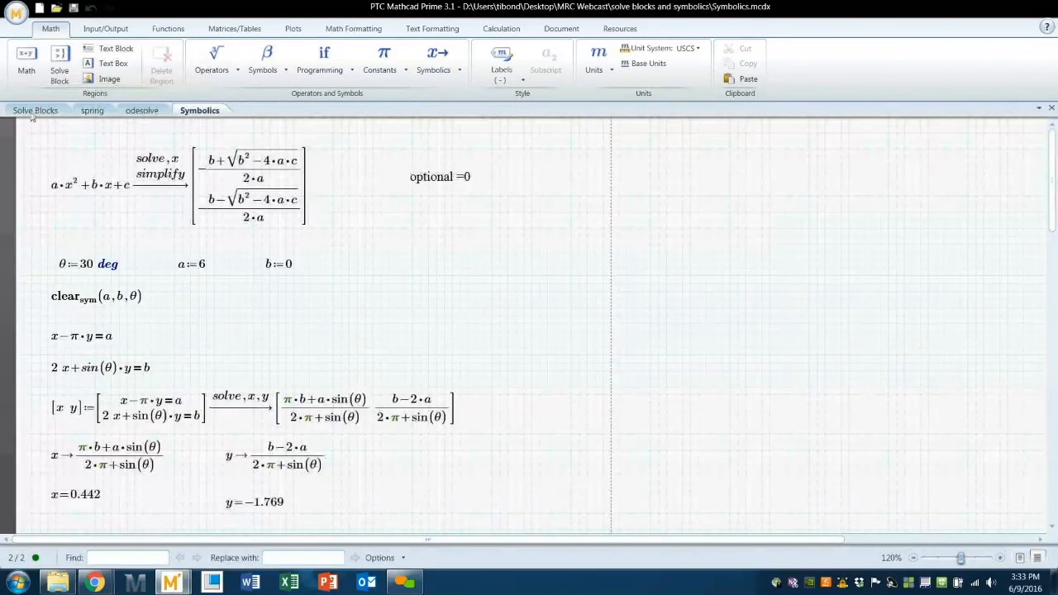
{"action": "left_click", "coordinate": [46, 257]}
{"action": "key", "text": "Return"}
{"action": "key", "text": "Return"}
{"action": "key", "text": "Return"}
{"action": "key", "text": "Return"}
{"action": "key", "text": "Return"}
{"action": "key", "text": "Return"}
{"action": "key", "text": "Return"}
{"action": "key", "text": "Return"}
{"action": "key", "text": "Return"}
{"action": "key", "text": "Return"}
{"action": "key", "text": "Return"}
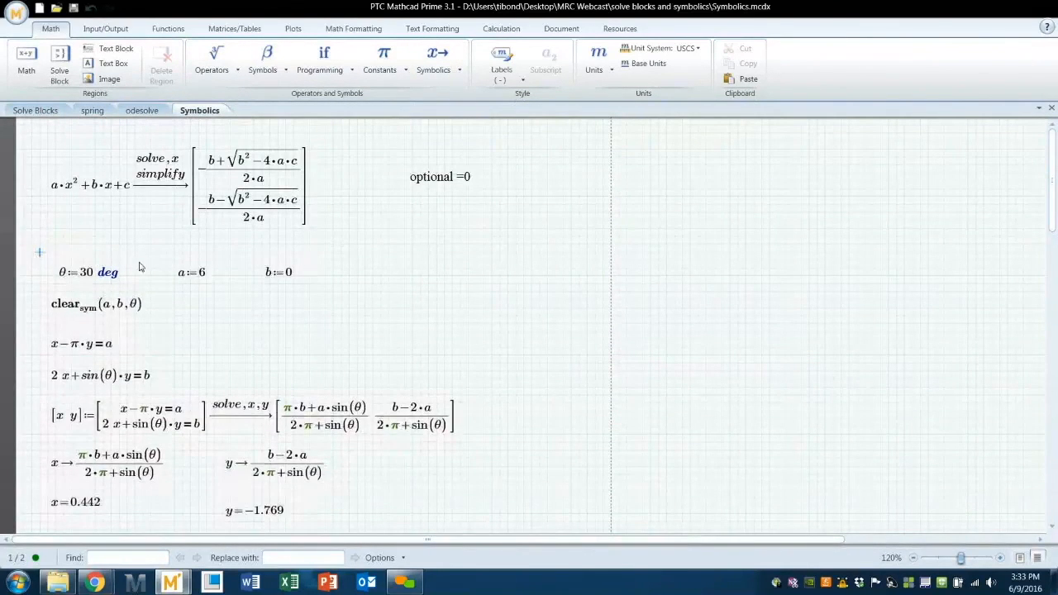
- Insert several blank lines above the quadratic expression to make room for definitions
{"action": "left_click", "coordinate": [48, 133]}
{"action": "key", "text": "Return"}
{"action": "key", "text": "Return"}
{"action": "key", "text": "Return"}
{"action": "key", "text": "Return"}
{"action": "key", "text": "Return"}
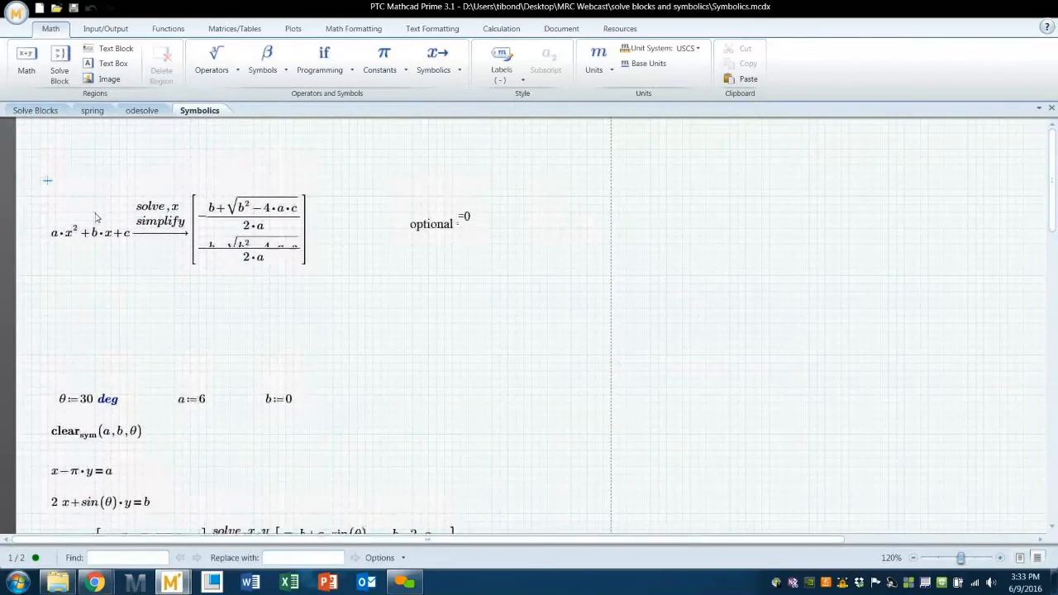
- Define a as 2, b as 2 and c as -4 in a row above the quadratic expression
{"action": "left_click", "coordinate": [48, 143]}
{"action": "type", "text": "a:=2"}
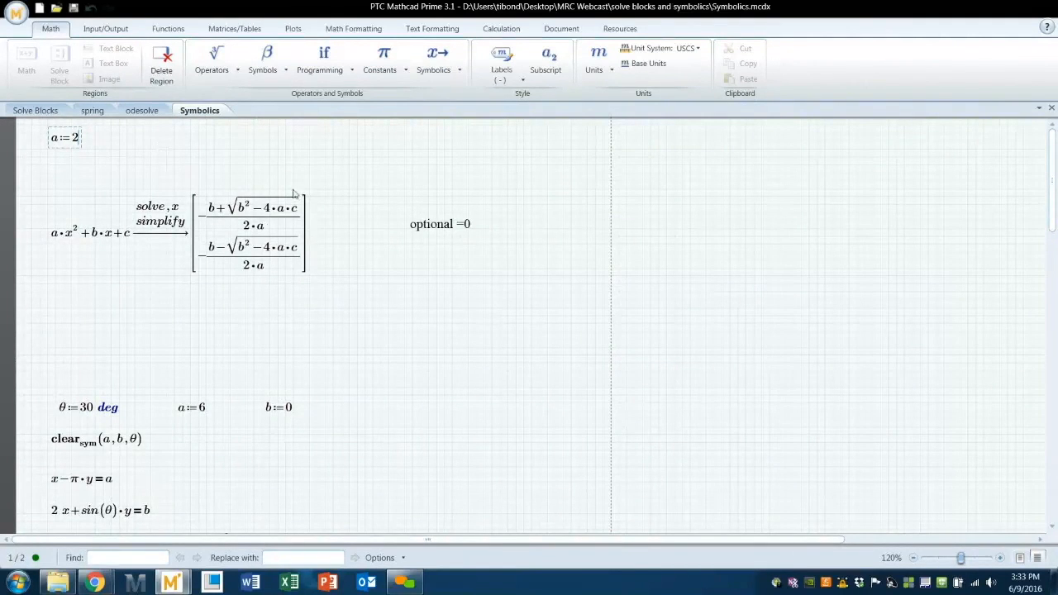
{"action": "left_click", "coordinate": [190, 140]}
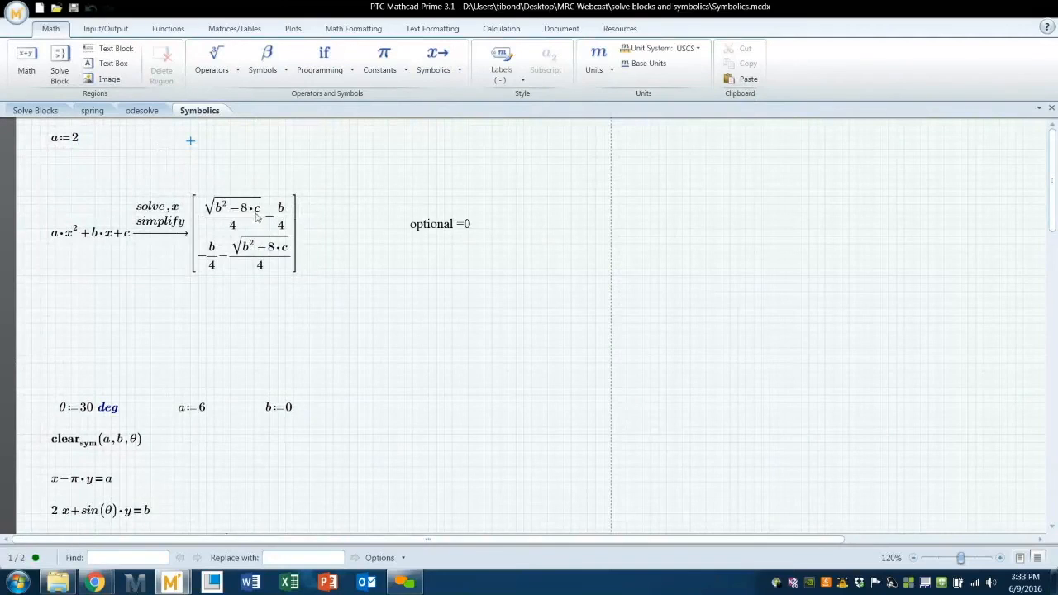
{"action": "left_click", "coordinate": [130, 137]}
{"action": "type", "text": "b:=2"}
{"action": "left_click", "coordinate": [240, 141]}
{"action": "type", "text": "c:-4"}
{"action": "left_click", "coordinate": [404, 173]}
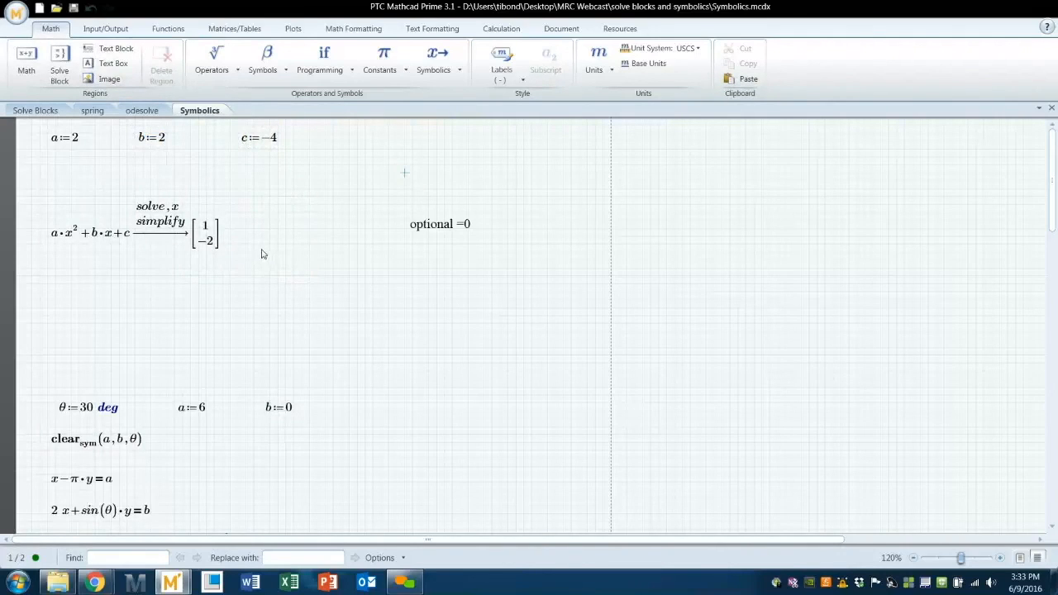
- Add clear with subscript sym for a, b and c between the three definitions and the quadratic expression
{"action": "left_click", "coordinate": [57, 445]}
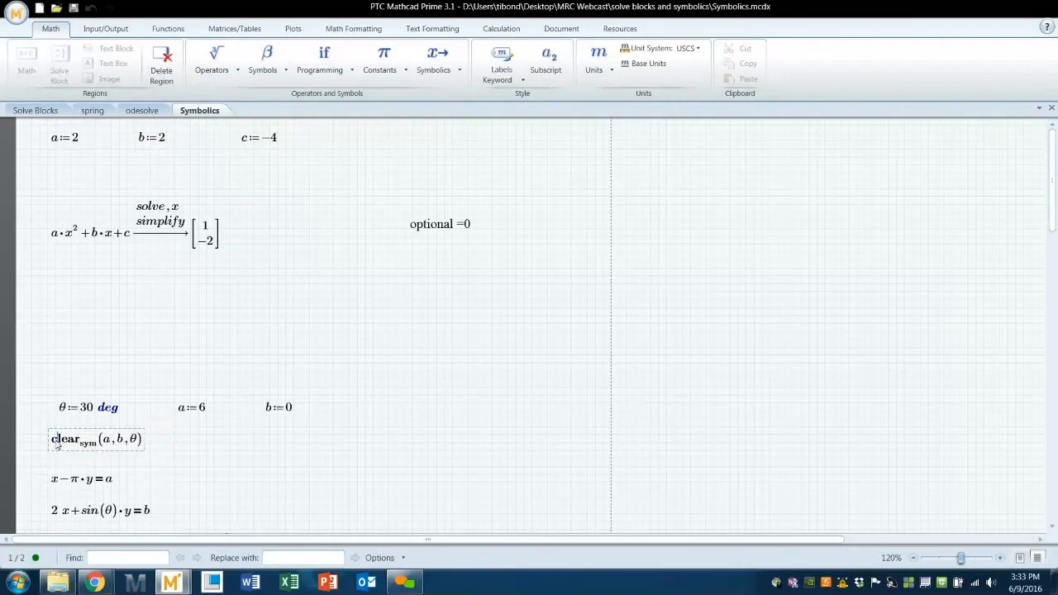
{"action": "left_click", "coordinate": [47, 126]}
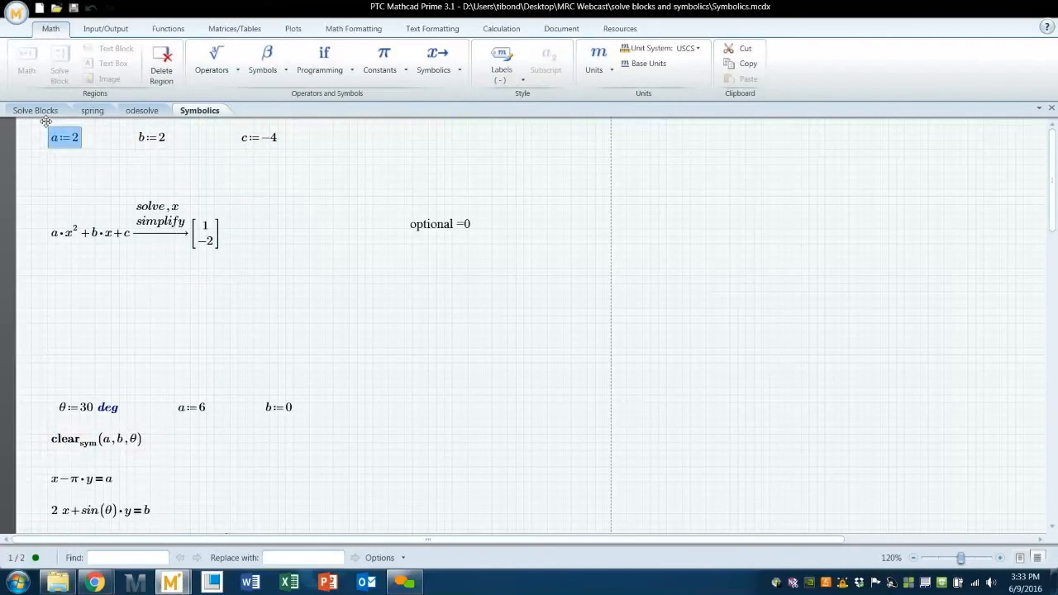
{"action": "left_click", "coordinate": [47, 174]}
{"action": "type", "text": "clear"}
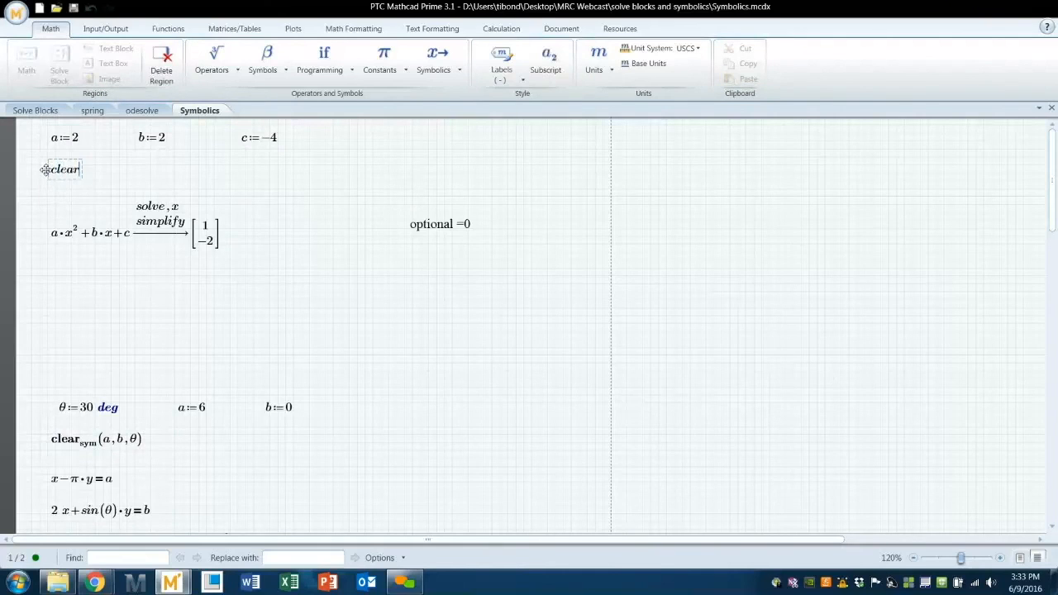
{"action": "key", "text": "ctrl+minus"}
{"action": "type", "text": "sym(A,B"}
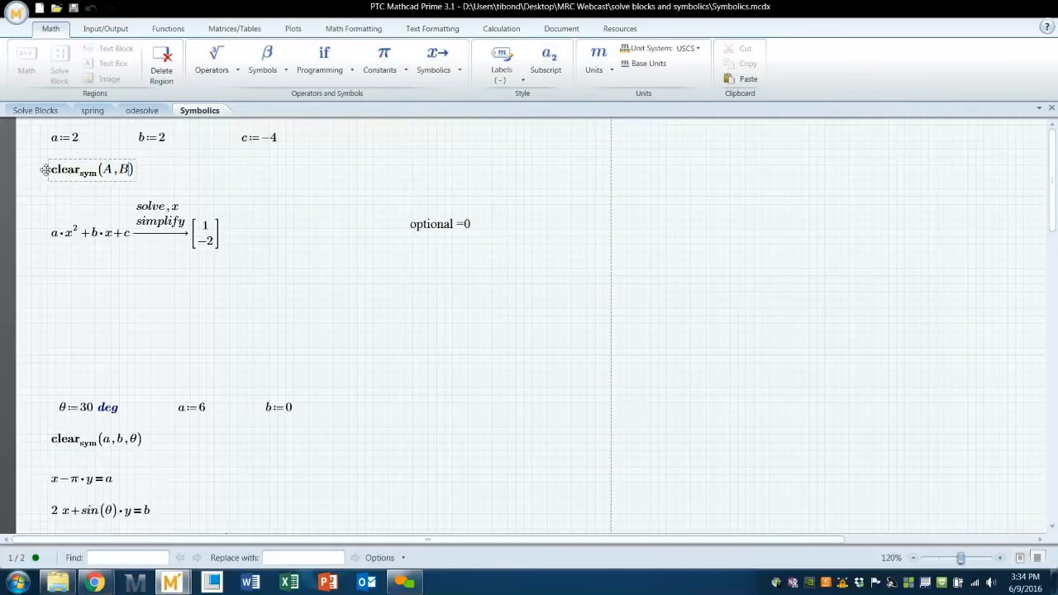
{"action": "key", "text": "BackSpace"}
{"action": "key", "text": "BackSpace"}
{"action": "key", "text": "BackSpace"}
{"action": "type", "text": "a,b,c"}
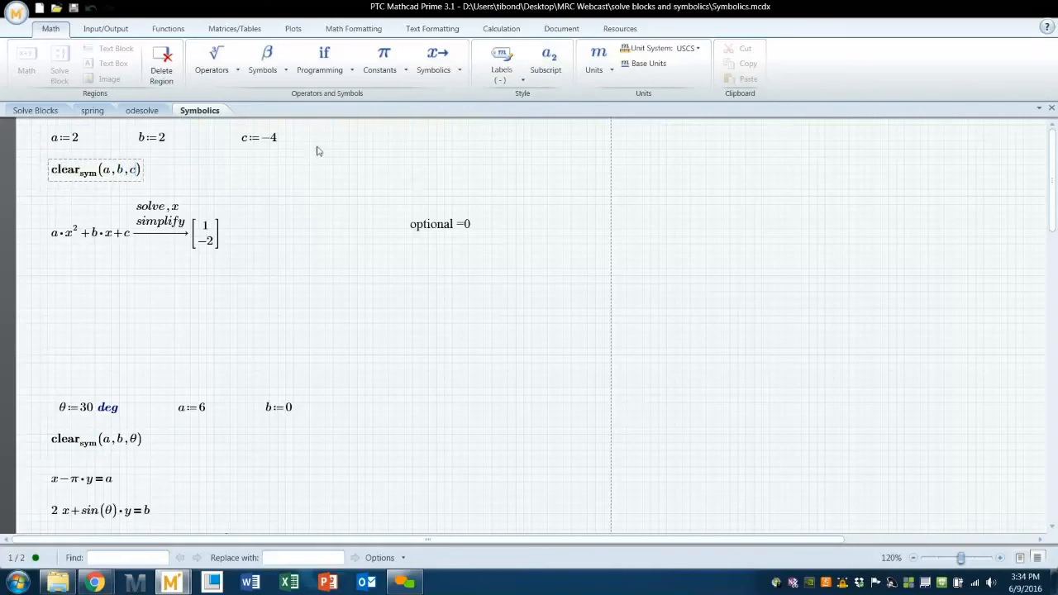
{"action": "left_click", "coordinate": [317, 151]}
- Assign the quadratic's symbolic solution to the variable roots
{"action": "left_click", "coordinate": [52, 236]}
{"action": "type", "text": "ro:"}
{"action": "type", "text": "ots"}
- Evaluate roots numerically in a new region below the symbolic solution
{"action": "left_click", "coordinate": [47, 315]}
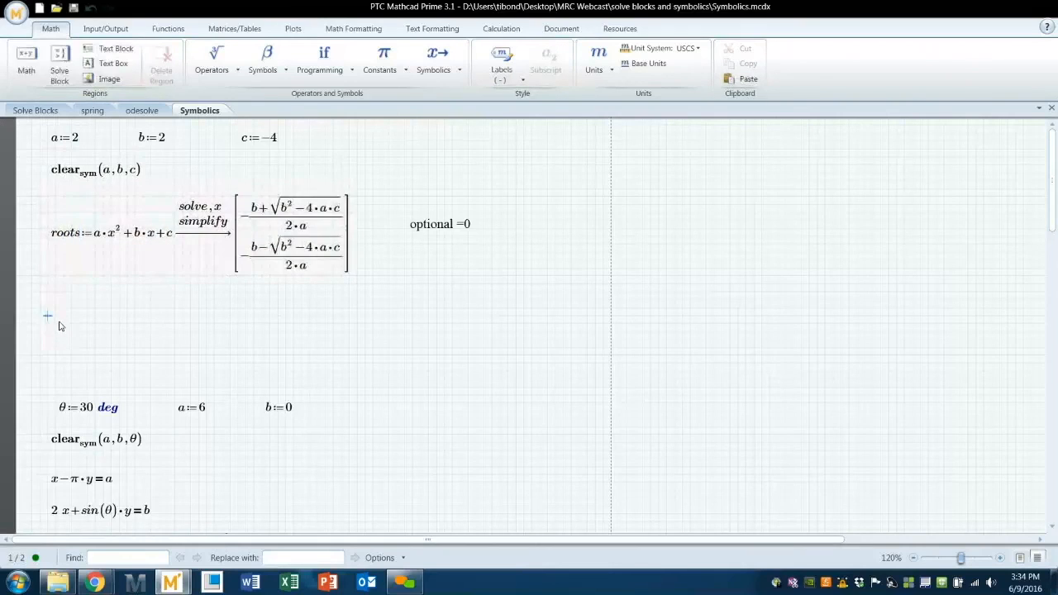
{"action": "type", "text": "roots=[-2;1"}
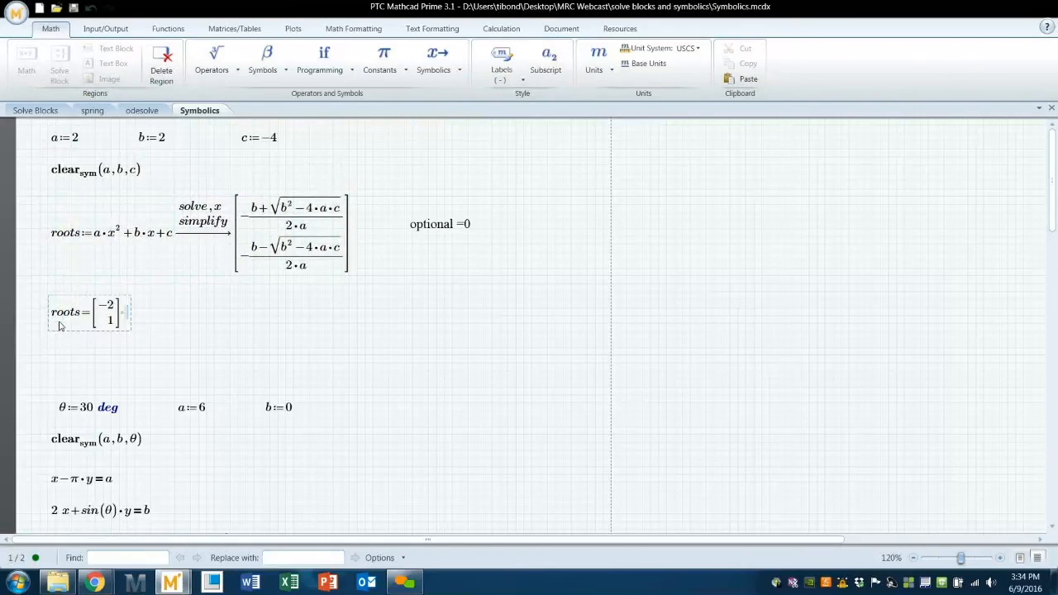
{"action": "left_click", "coordinate": [229, 339]}
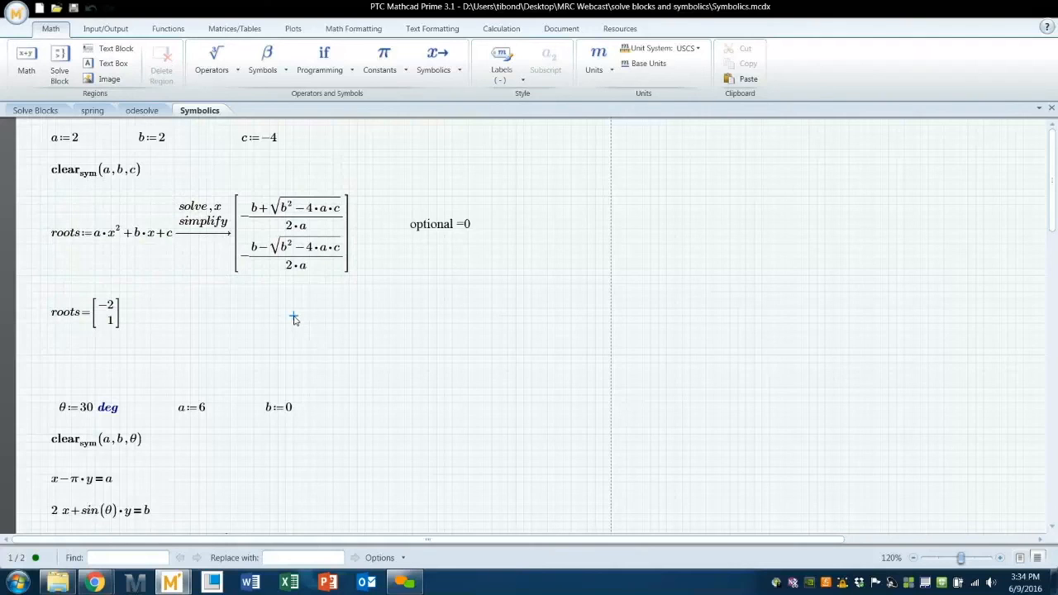
{"action": "left_click", "coordinate": [49, 111]}
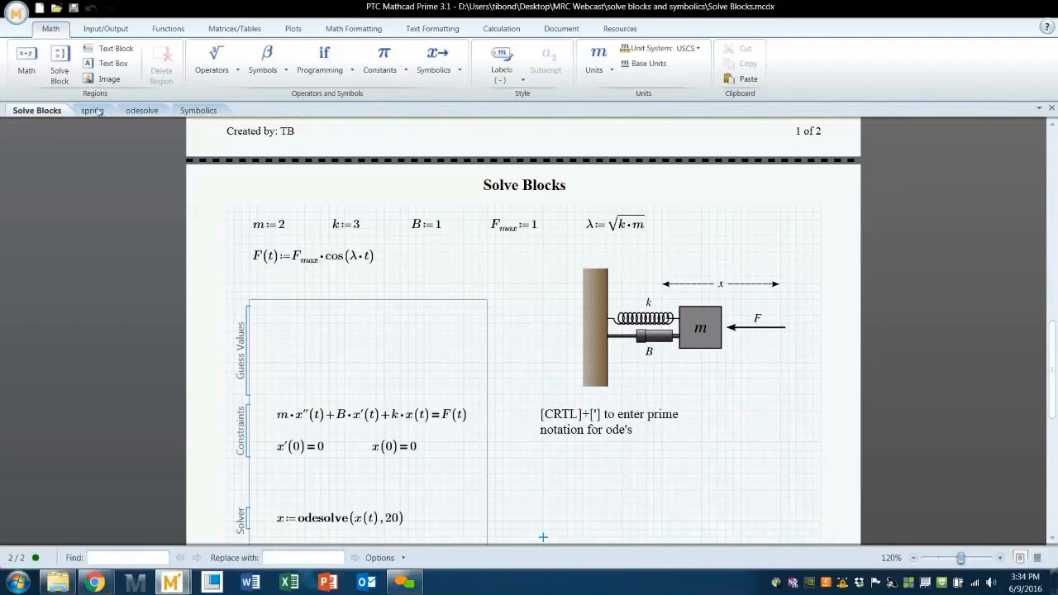
{"action": "left_click", "coordinate": [196, 114]}
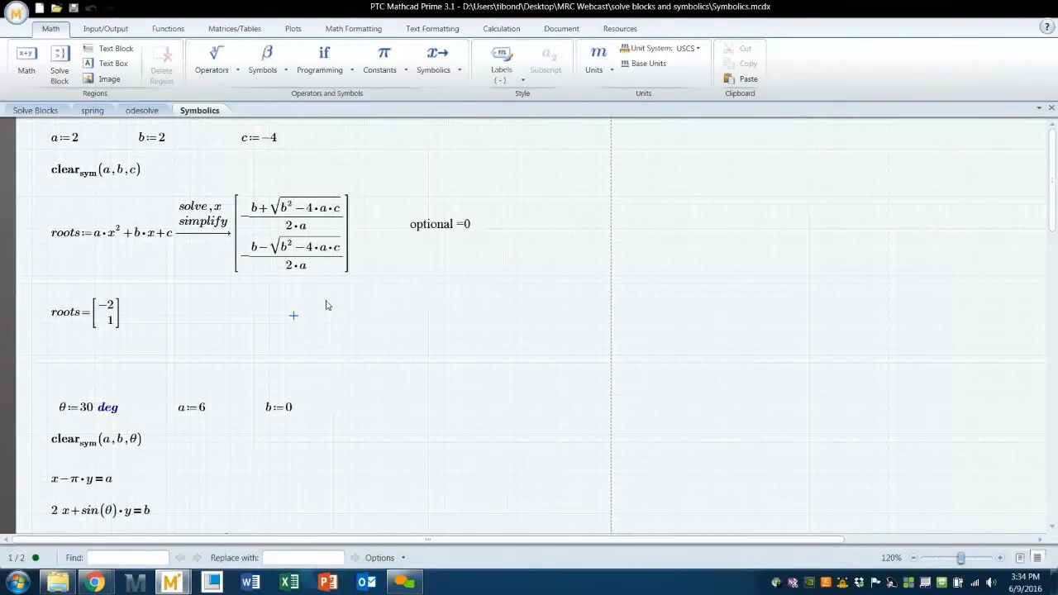
{"action": "left_click", "coordinate": [956, 40]}
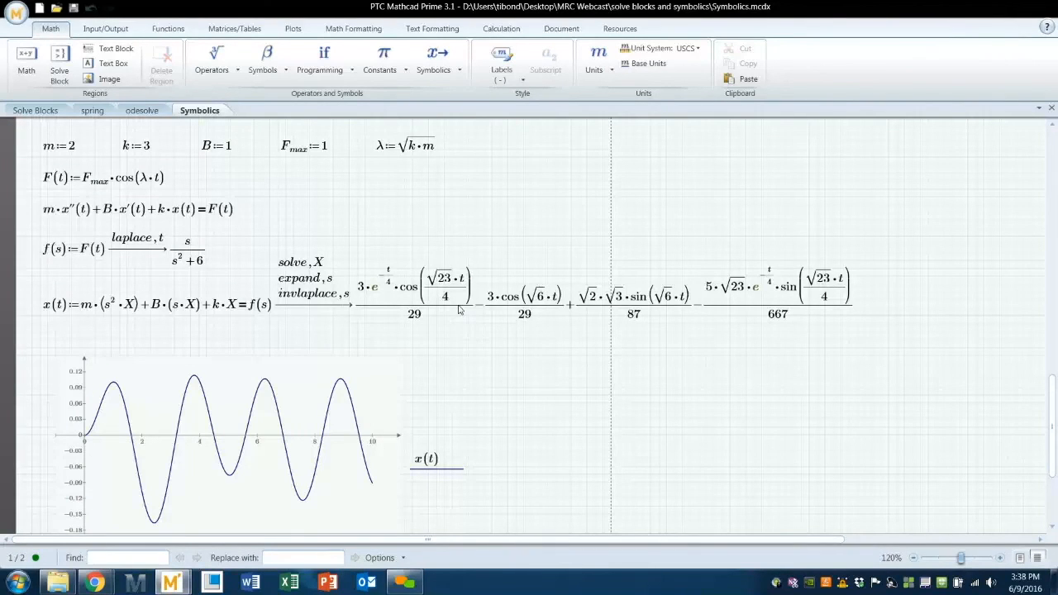
- Search the full function list for numol, expand its Differential Equations category, and close the list
{"action": "left_click", "coordinate": [165, 31]}
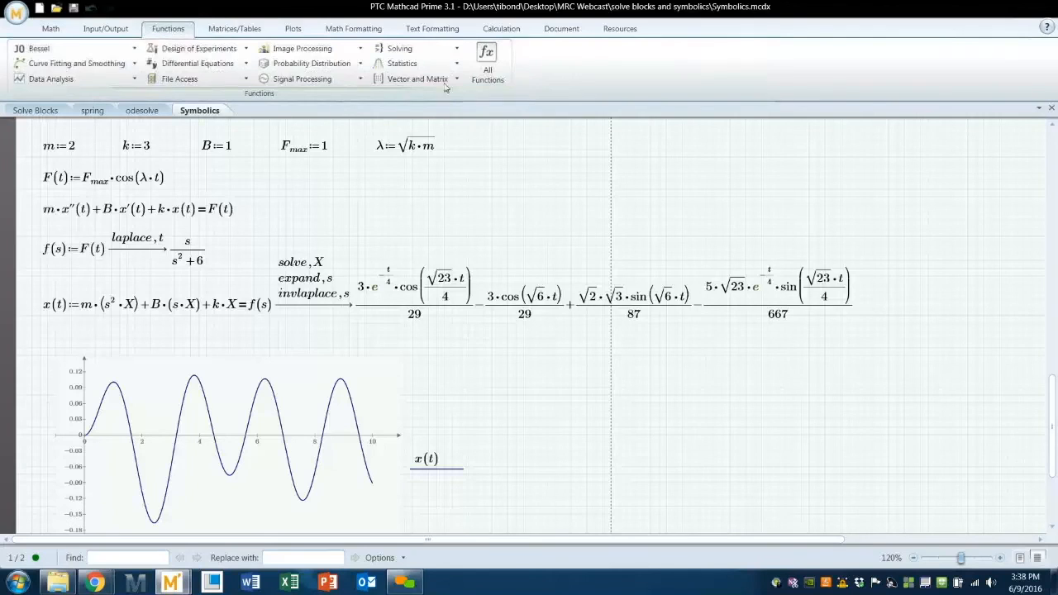
{"action": "left_click", "coordinate": [486, 73]}
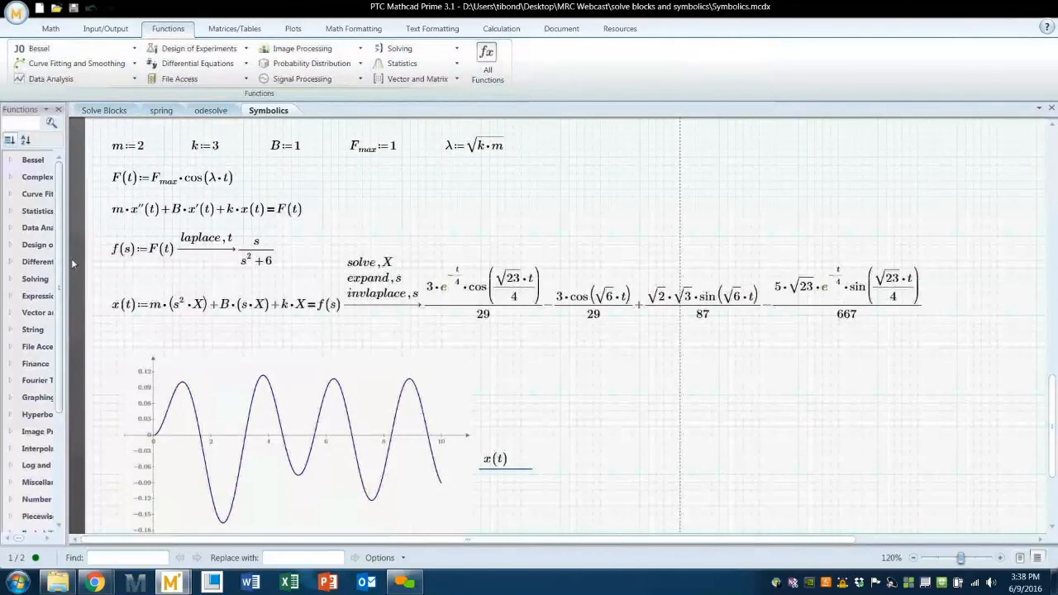
{"action": "left_click_drag", "start_coordinate": [70, 259], "coordinate": [234, 259]}
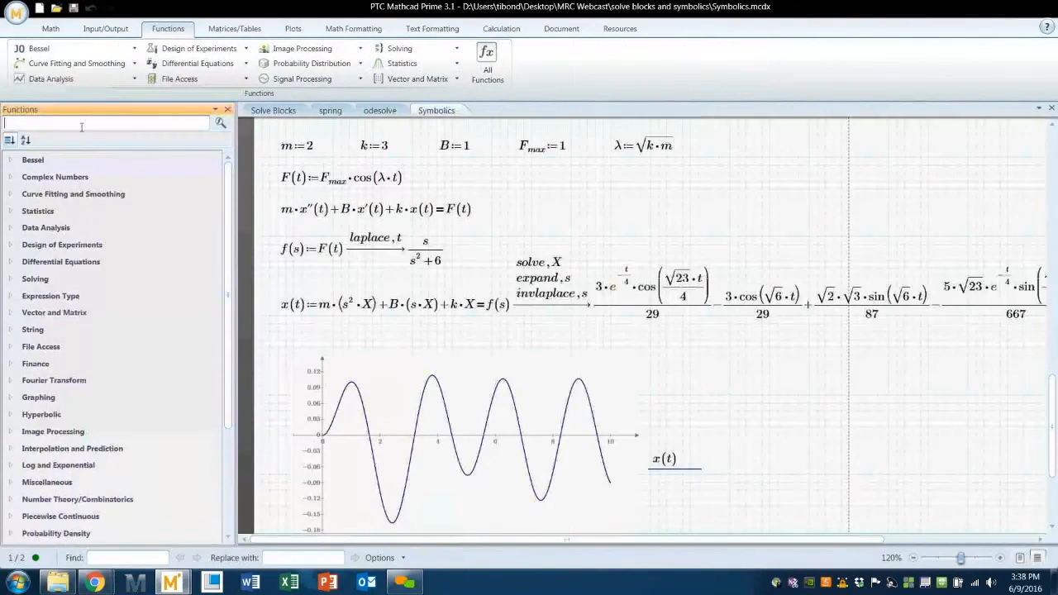
{"action": "left_click", "coordinate": [81, 127]}
{"action": "type", "text": "numol"}
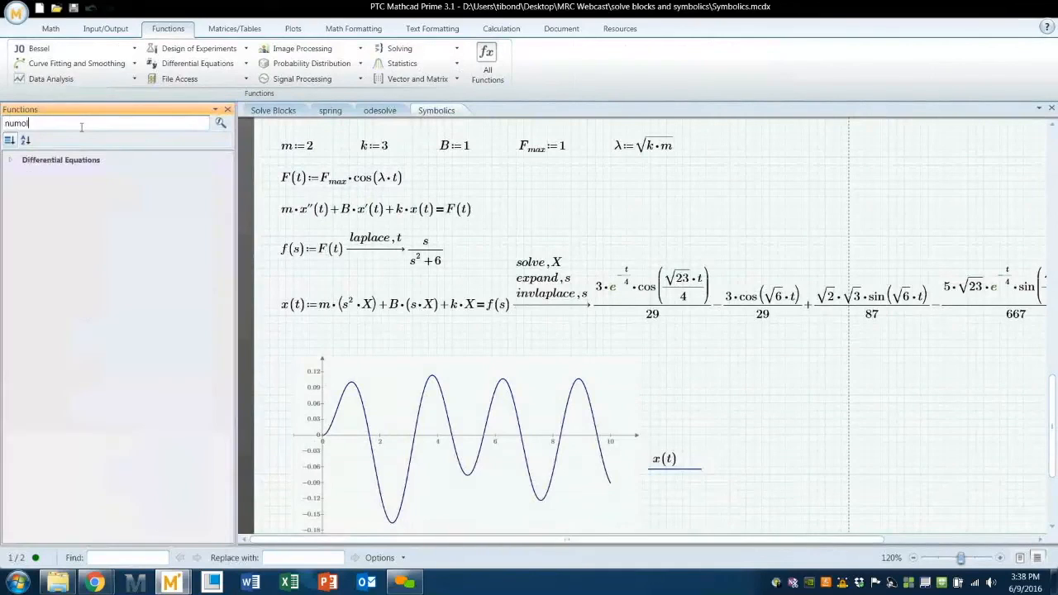
{"action": "left_click", "coordinate": [11, 162]}
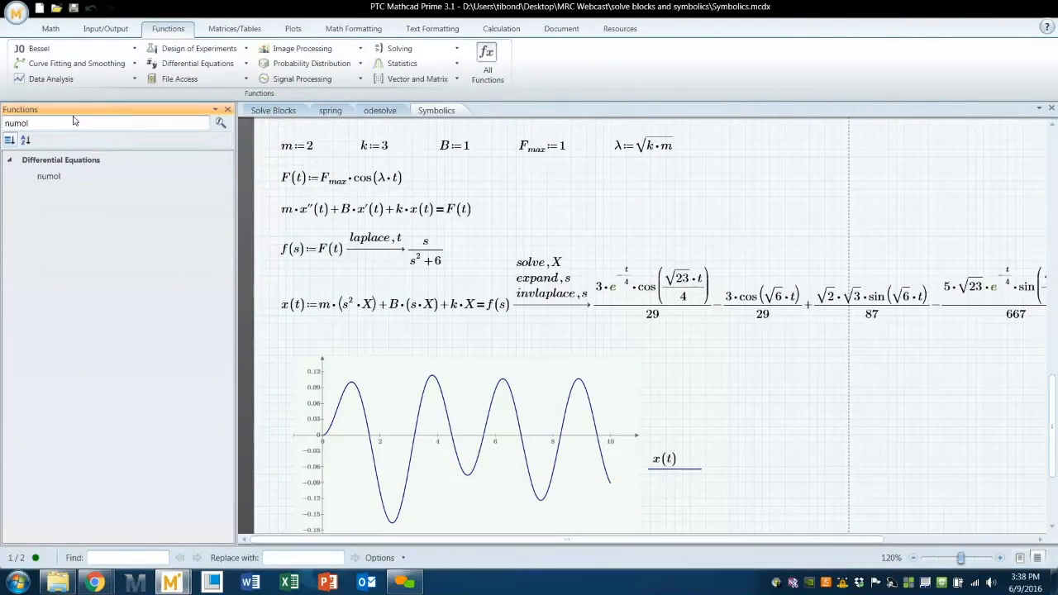
{"action": "left_click", "coordinate": [228, 110]}
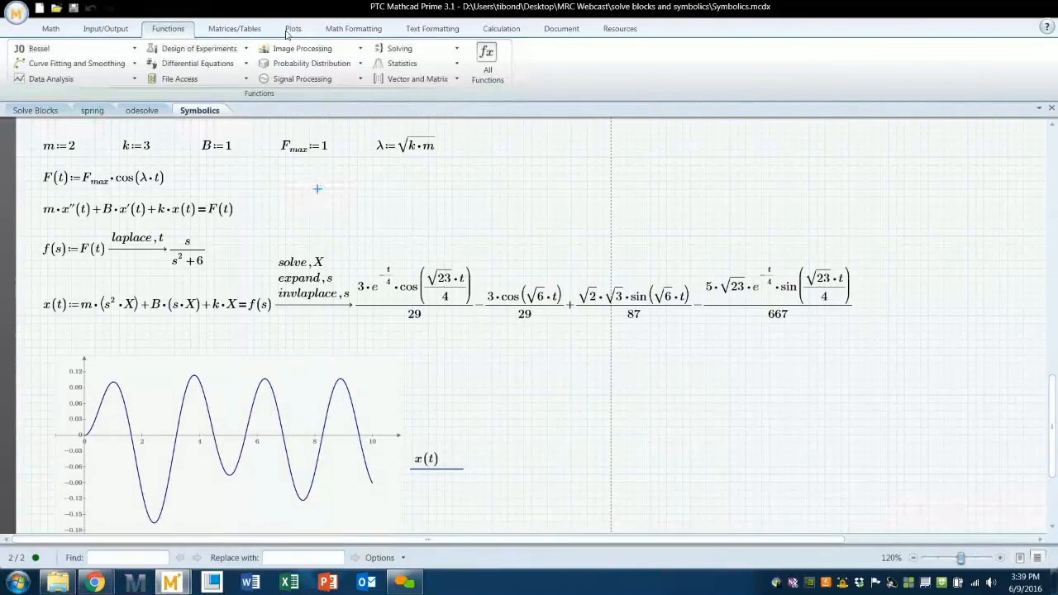
- Look through the plot types available for insertion and the trace types available for XY plots
{"action": "left_click", "coordinate": [293, 28]}
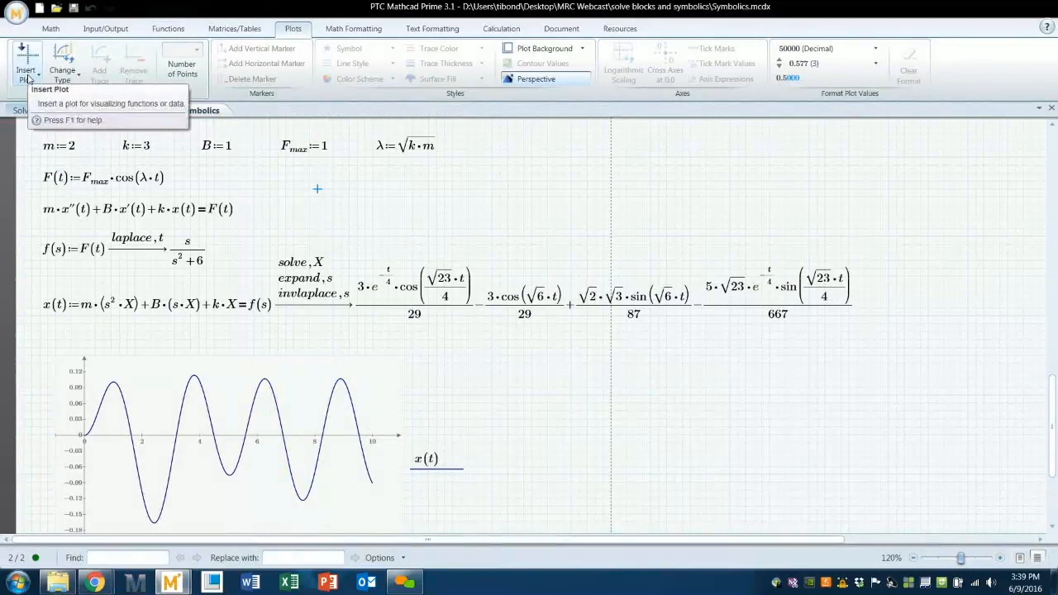
{"action": "left_click", "coordinate": [27, 77]}
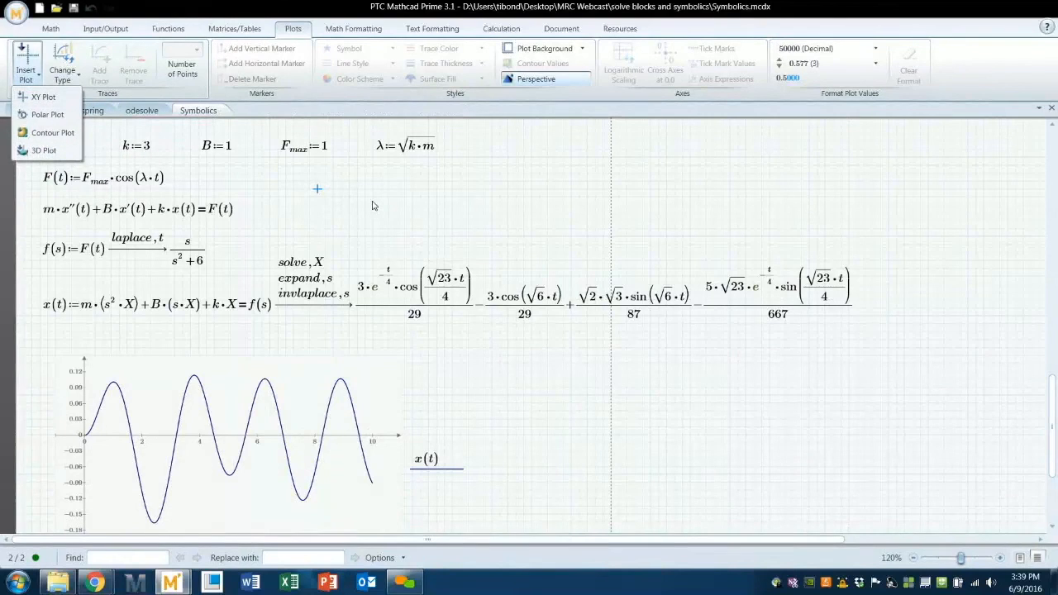
{"action": "left_click", "coordinate": [74, 71]}
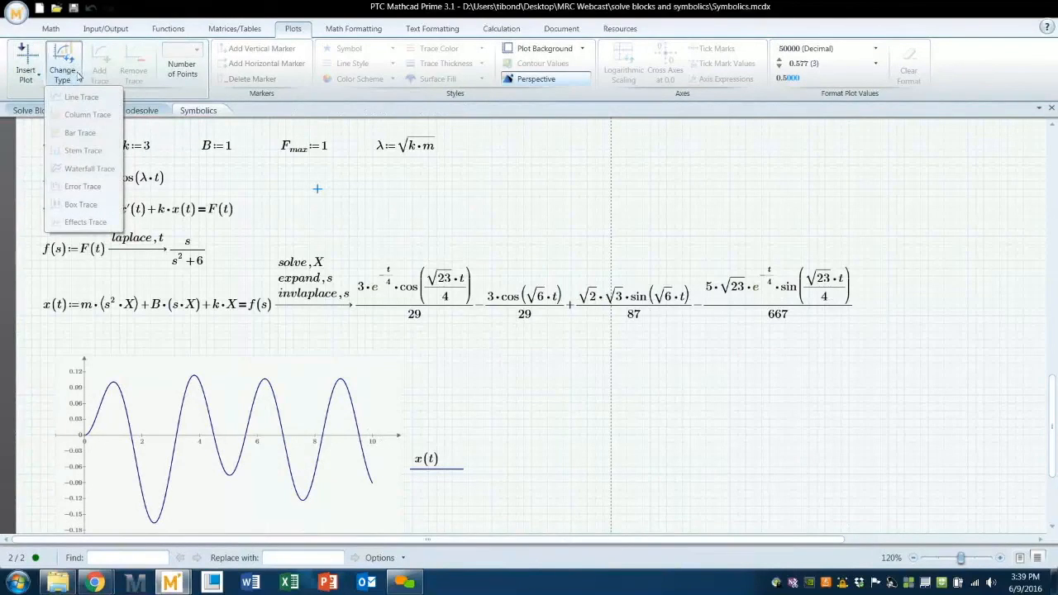